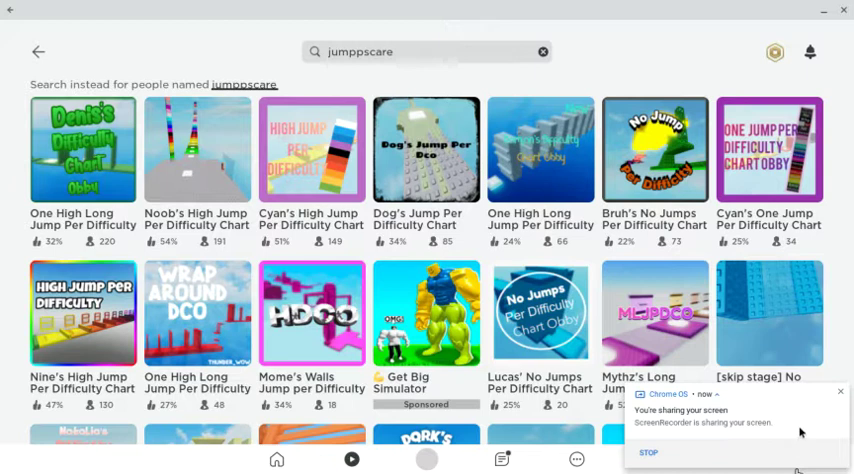
Step: Fix the search term 'jumppscare' to 'jumpscare' and run the search
{"action": "key", "text": "super"}
{"action": "key", "text": "super"}
{"action": "left_click", "coordinate": [790, 459]}
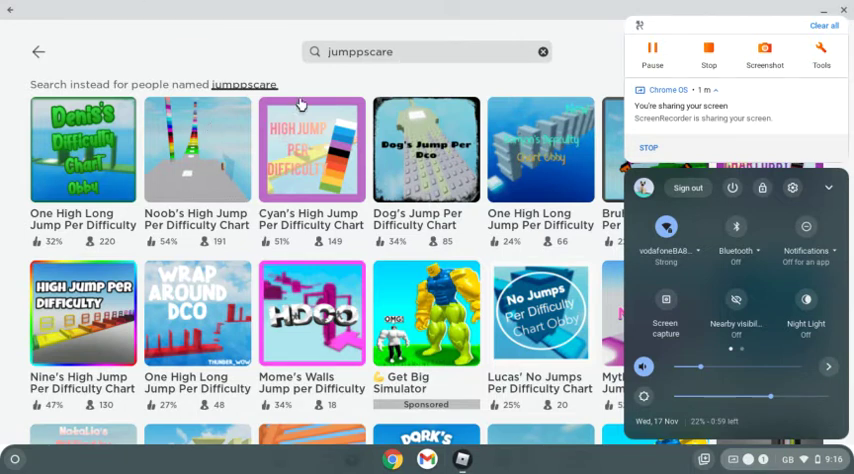
{"action": "left_click", "coordinate": [362, 51]}
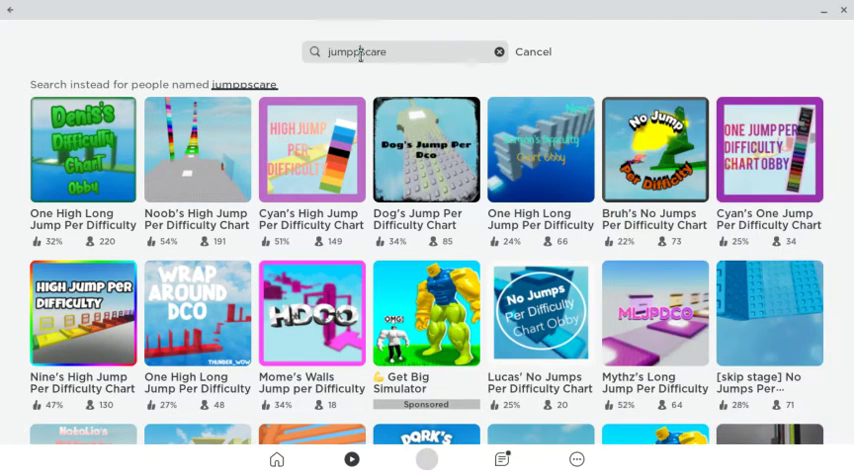
{"action": "left_click", "coordinate": [360, 52]}
{"action": "key", "text": "BackSpace"}
{"action": "key", "text": "Return"}
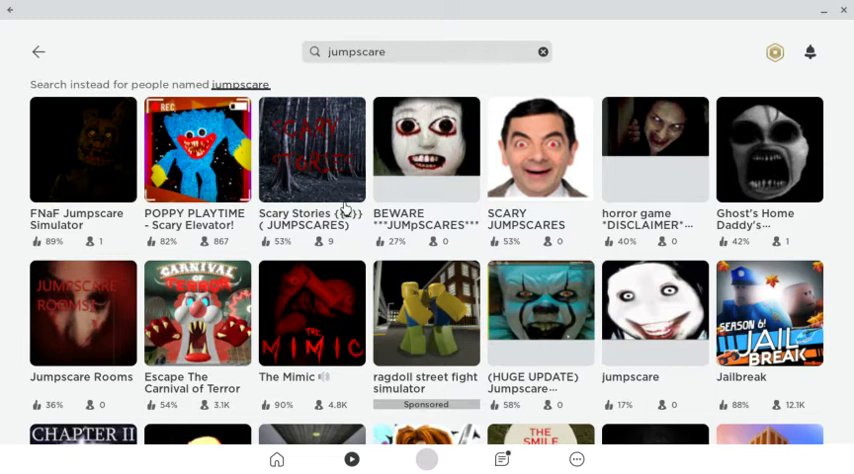
{"action": "scroll", "coordinate": [595, 263], "scroll_direction": "down", "scroll_amount": 1}
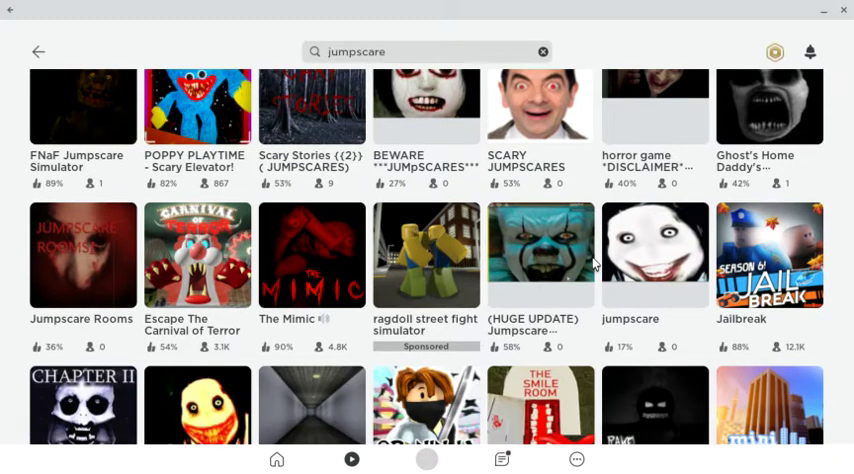
{"action": "scroll", "coordinate": [595, 263], "scroll_direction": "down", "scroll_amount": 2}
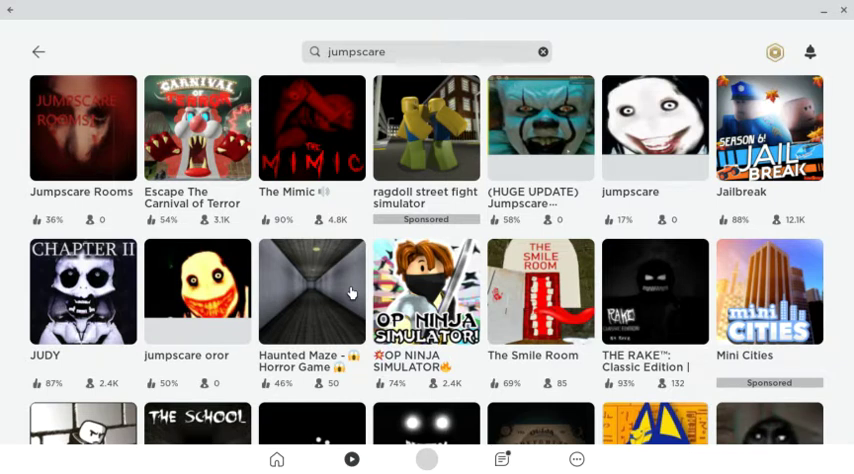
{"action": "scroll", "coordinate": [351, 292], "scroll_direction": "down", "scroll_amount": 2}
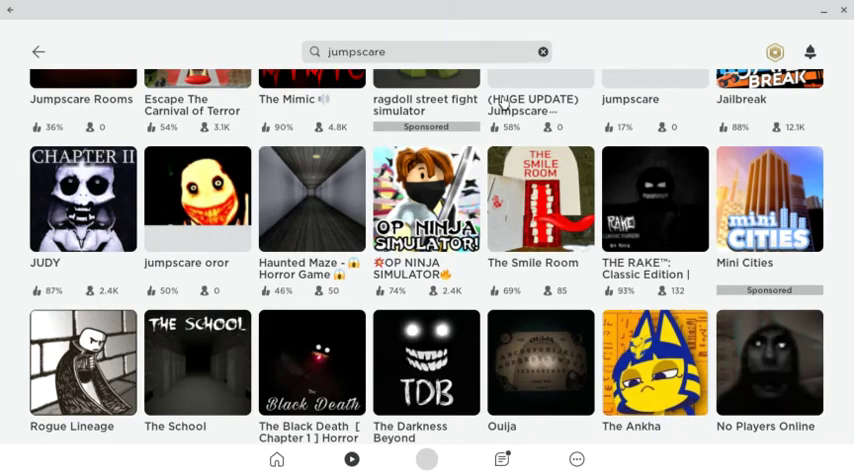
{"action": "scroll", "coordinate": [727, 267], "scroll_direction": "down", "scroll_amount": 3}
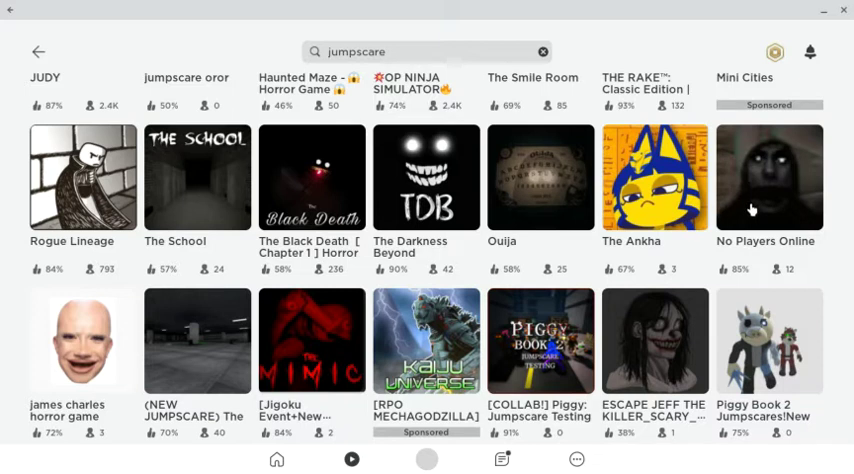
Step: Open the No Players Online game and let it load into the courtyard
{"action": "left_click", "coordinate": [752, 209]}
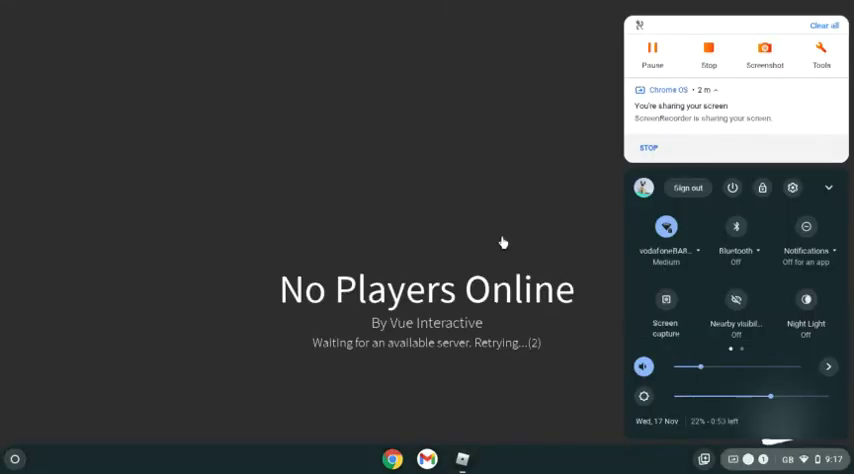
{"action": "left_click", "coordinate": [502, 243]}
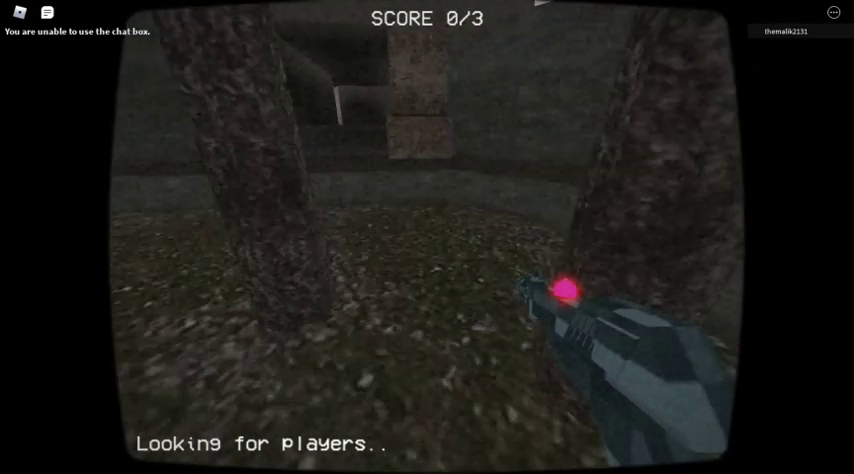
Step: Toggle the pause menu, then walk past the stone pillar and down the corridor
{"action": "key", "text": "Escape"}
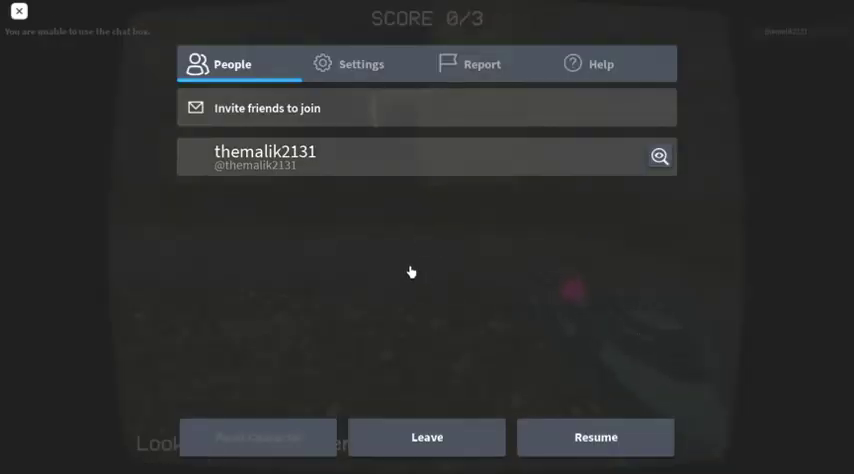
{"action": "key", "text": "Escape"}
{"action": "key", "text": "w"}
{"action": "key", "text": "w"}
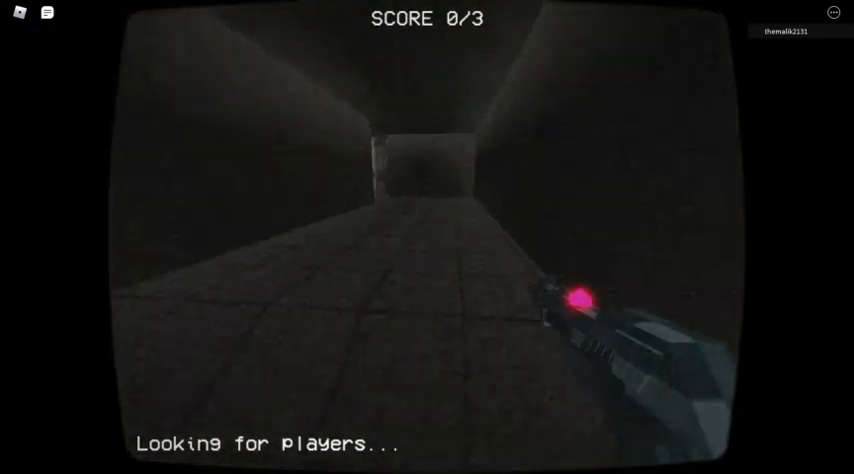
{"action": "key", "text": "w"}
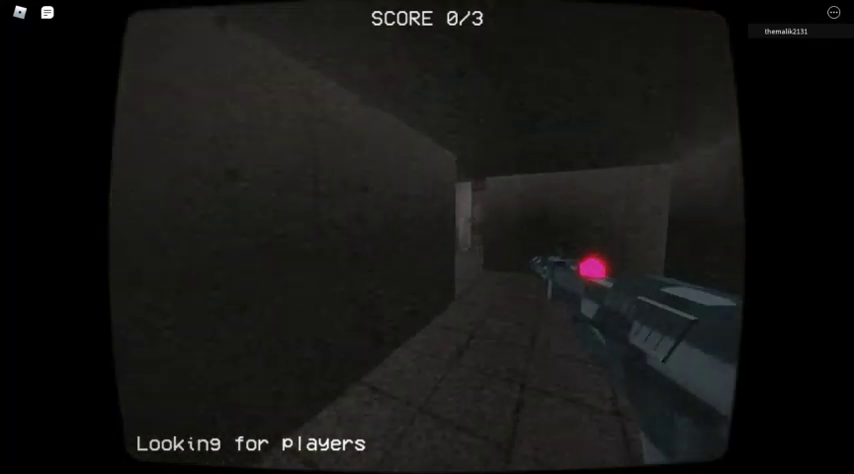
Step: Walk around the wall corner, through rooms and corridors, into the open tree area
{"action": "key", "text": "w"}
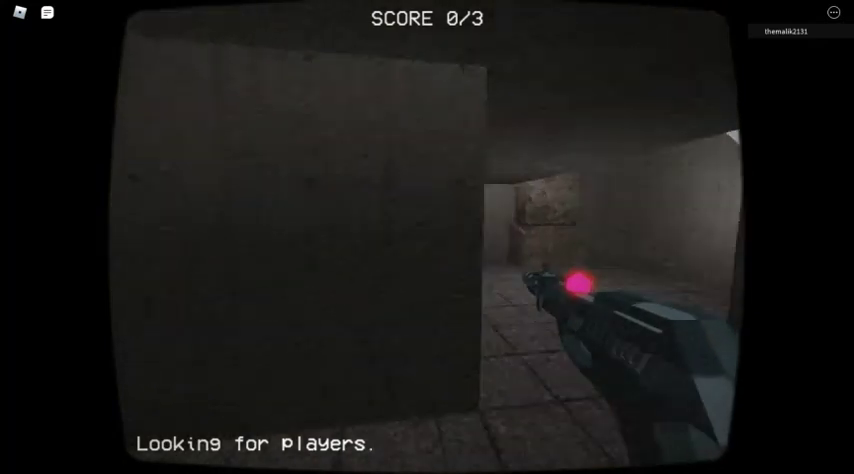
{"action": "key", "text": "w"}
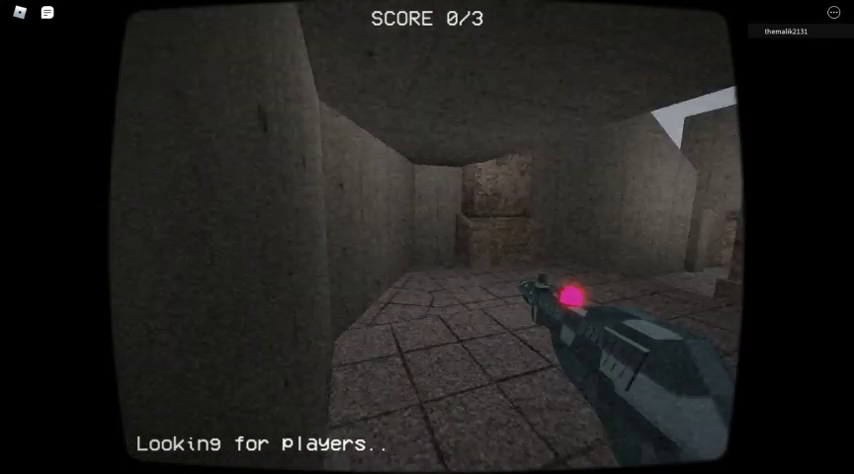
{"action": "key", "text": "w"}
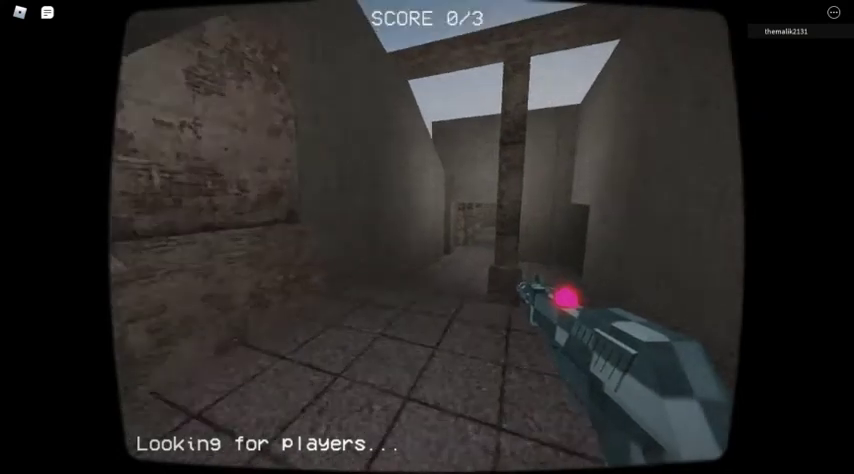
{"action": "key", "text": "w"}
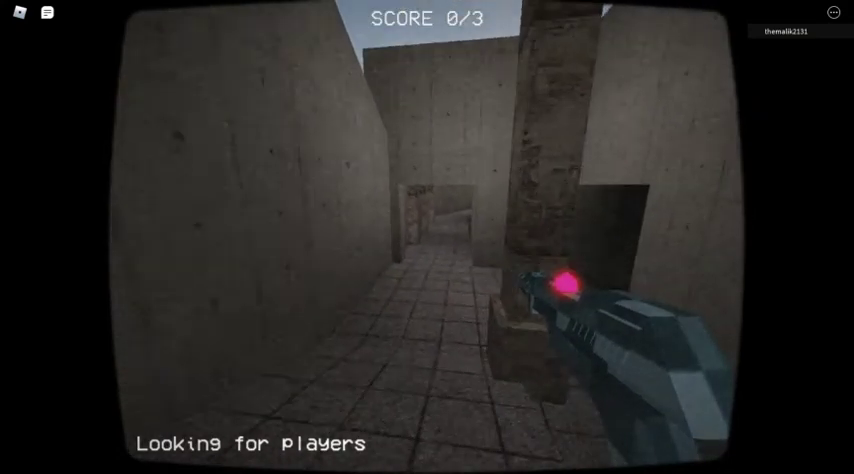
{"action": "key", "text": "w"}
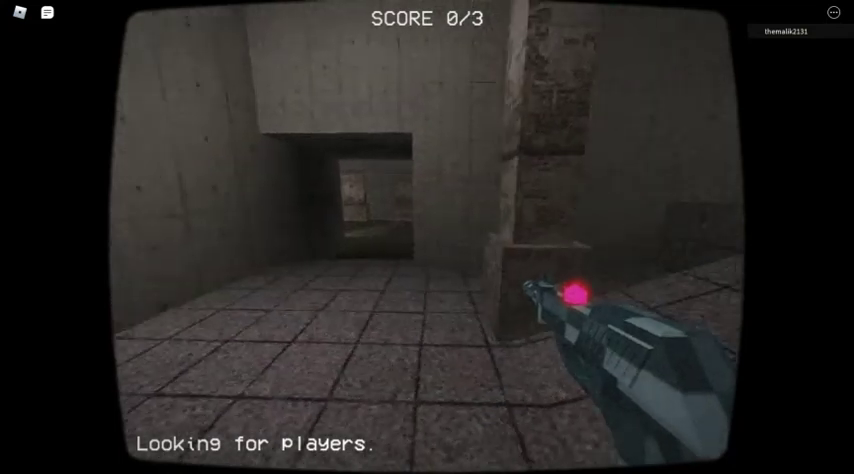
{"action": "key", "text": "w"}
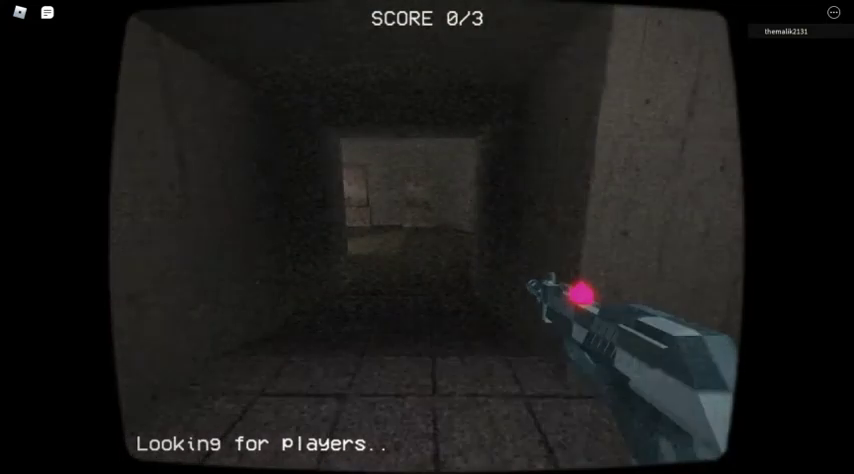
{"action": "key", "text": "w"}
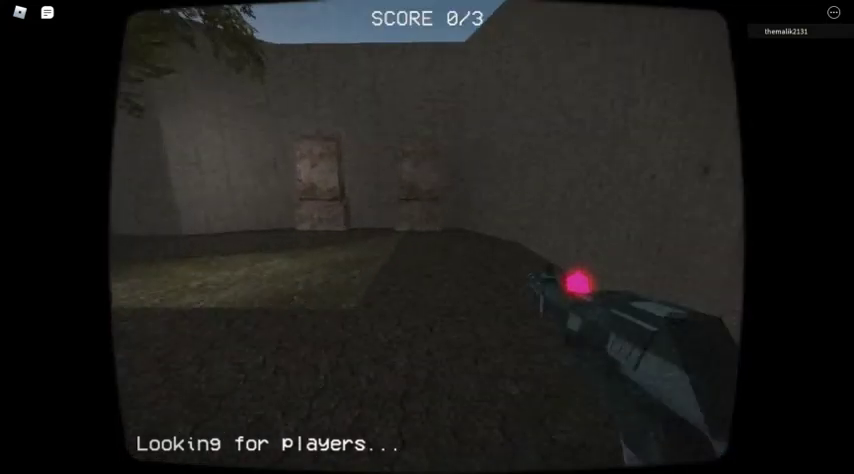
{"action": "key", "text": "w"}
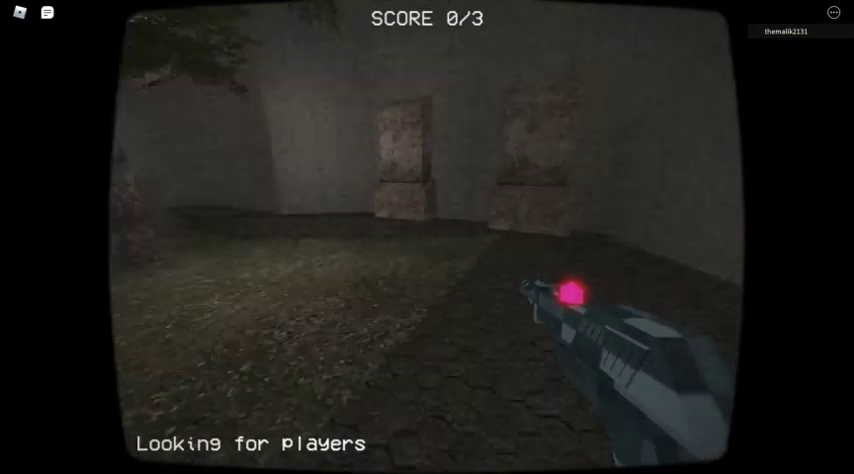
{"action": "key", "text": "w"}
{"action": "key", "text": "w"}
{"action": "key", "text": "w"}
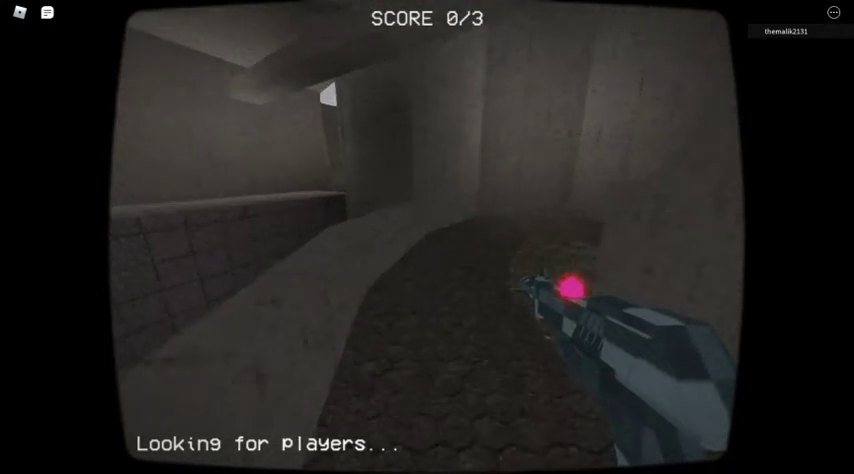
Step: Continue past the concrete and rocky walls into the dark corridor
{"action": "key", "text": "w"}
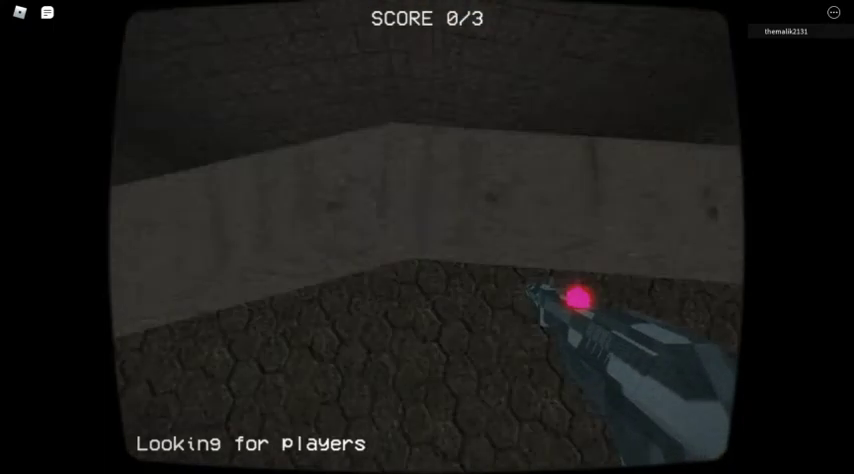
{"action": "key", "text": "w"}
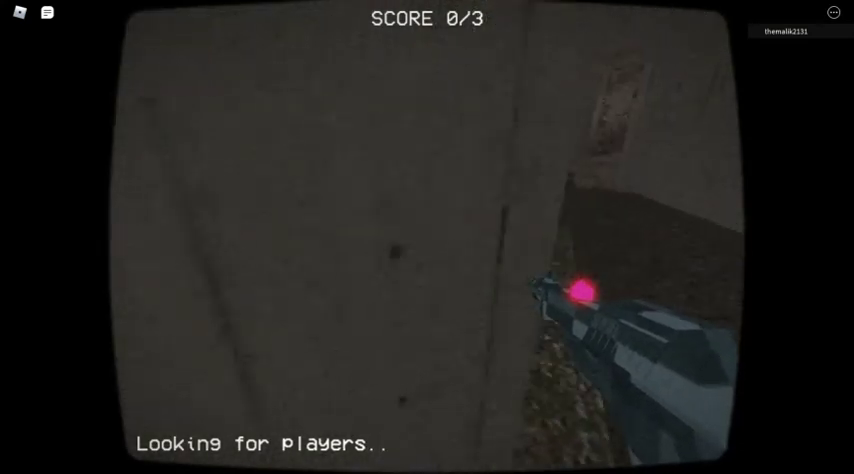
{"action": "key", "text": "w"}
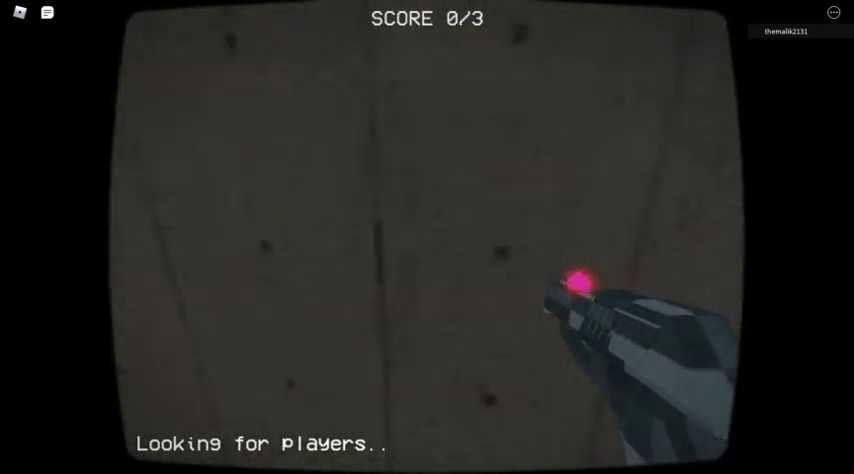
{"action": "key", "text": "s"}
{"action": "key", "text": "w"}
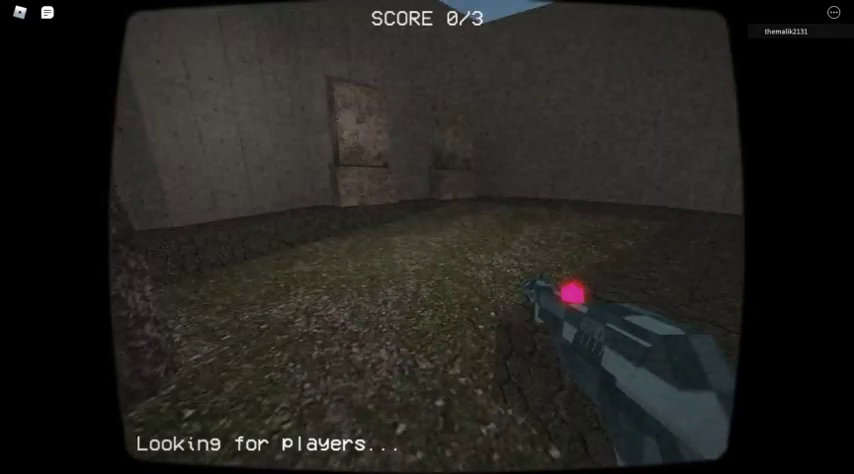
{"action": "key", "text": "w"}
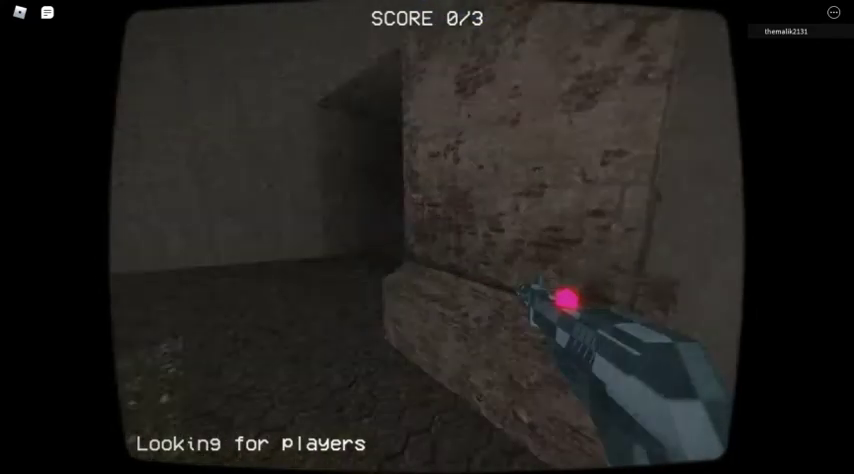
{"action": "key", "text": "w"}
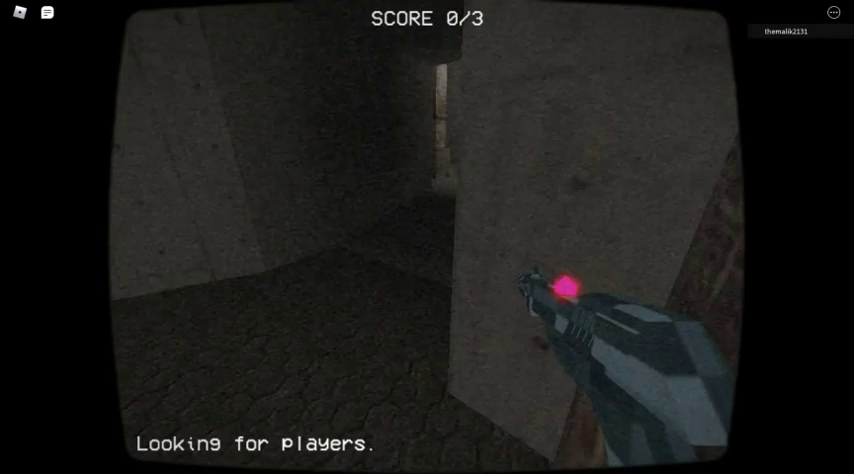
{"action": "key", "text": "w"}
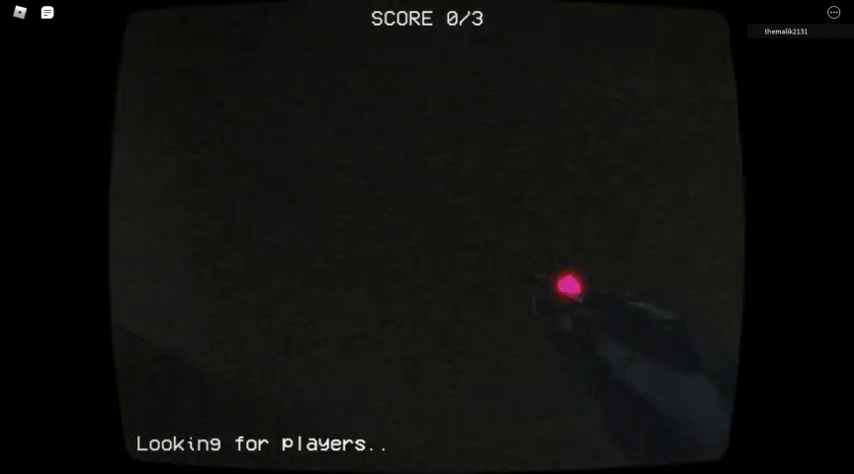
{"action": "key", "text": "w"}
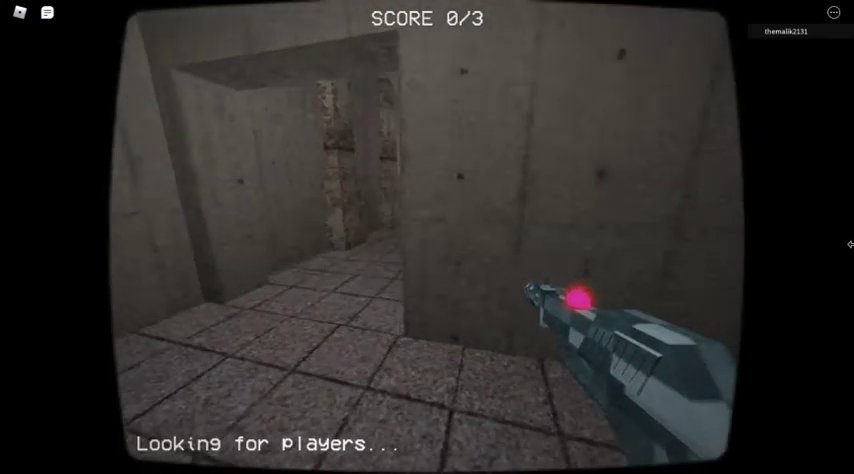
{"action": "key", "text": "w"}
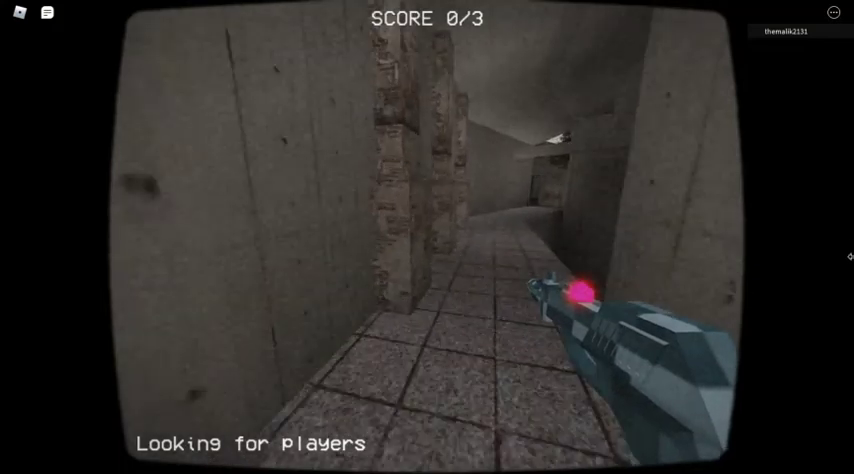
Step: Toggle the pause menu, then follow the side passage out into the courtyard
{"action": "key", "text": "Escape"}
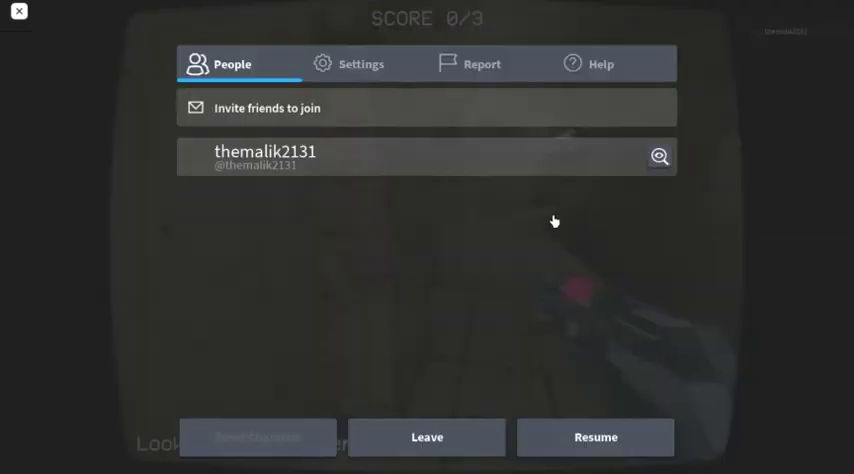
{"action": "key", "text": "Escape"}
{"action": "key", "text": "w"}
{"action": "key", "text": "w"}
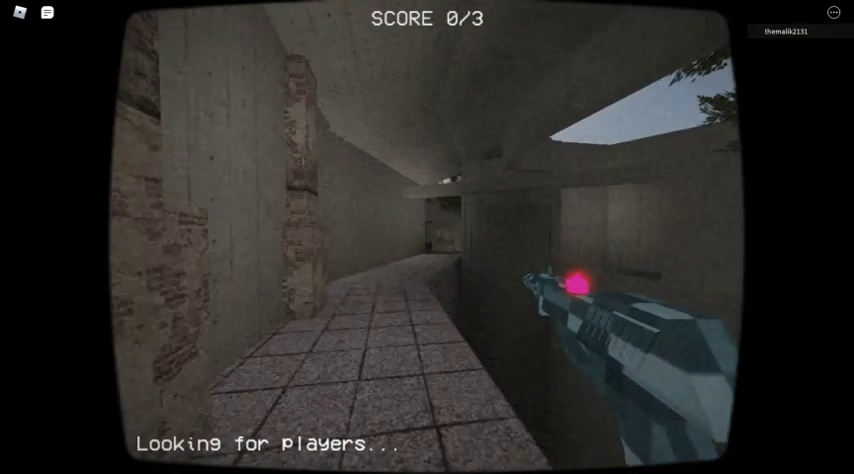
{"action": "key", "text": "w"}
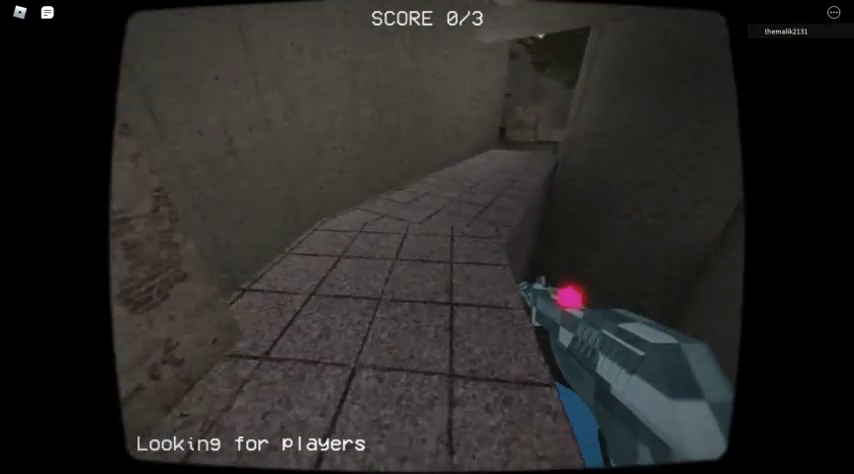
{"action": "key", "text": "w"}
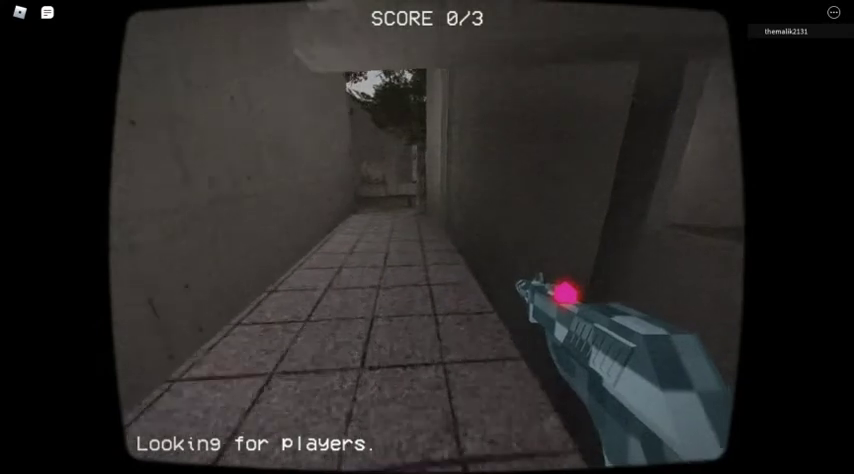
{"action": "key", "text": "w"}
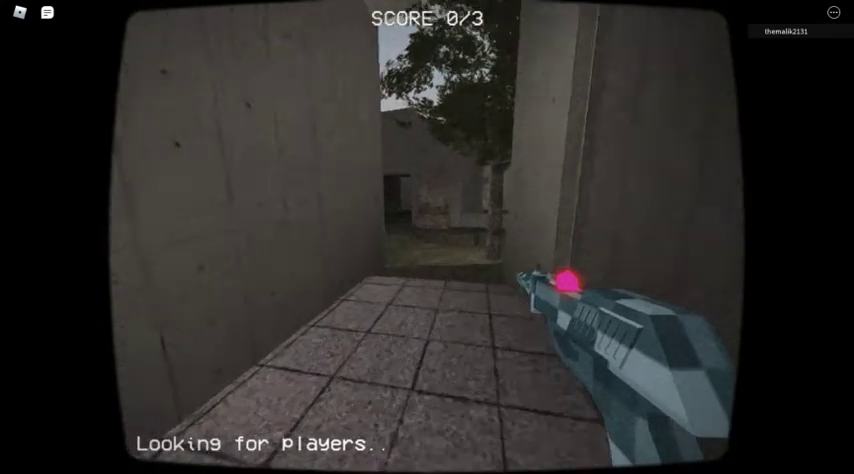
{"action": "key", "text": "w"}
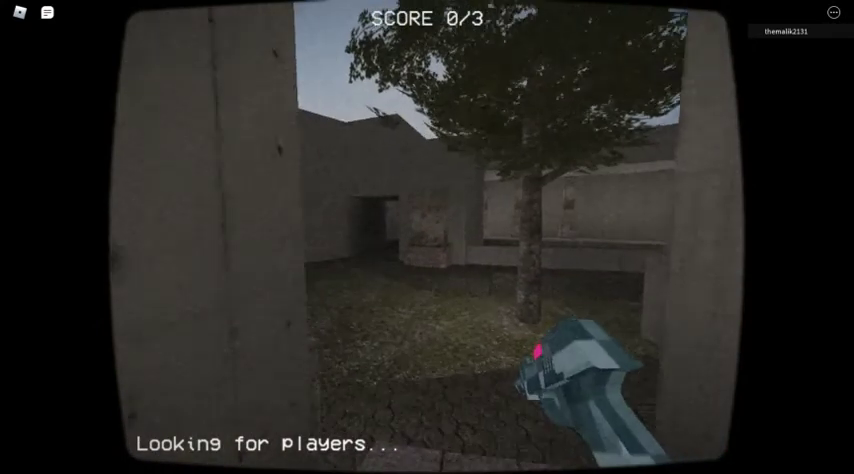
{"action": "key", "text": "w"}
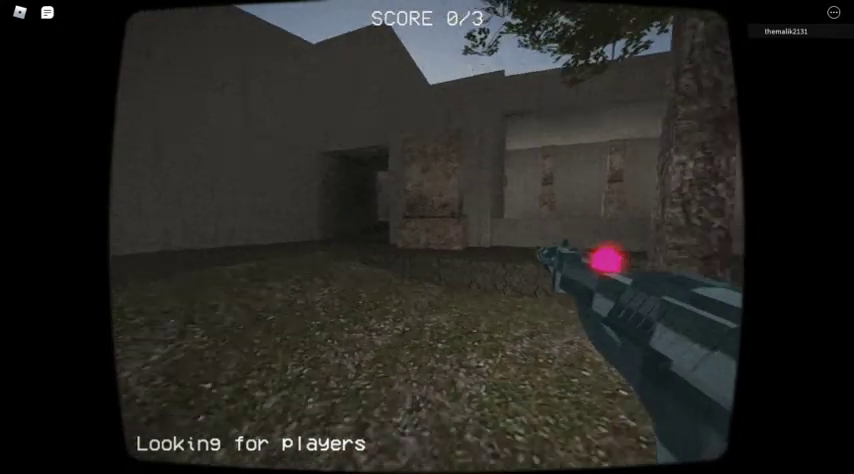
Step: Go through the doorway by the pillar and the dark corridor into the lit tiled area
{"action": "key", "text": "w"}
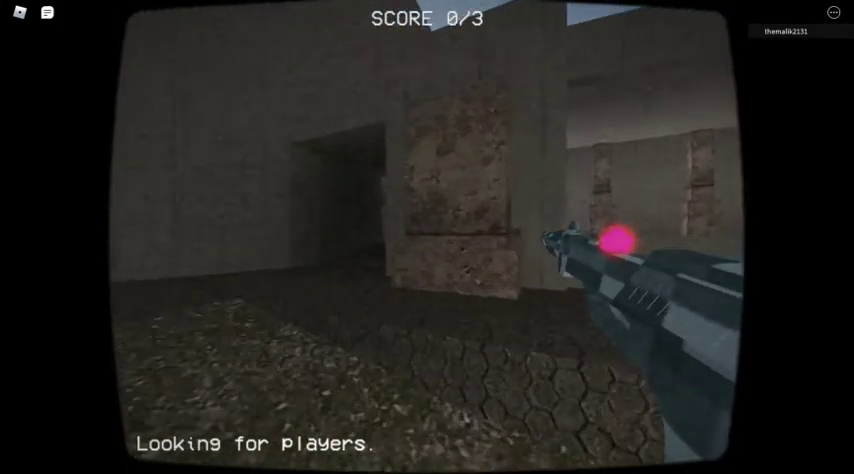
{"action": "key", "text": "w"}
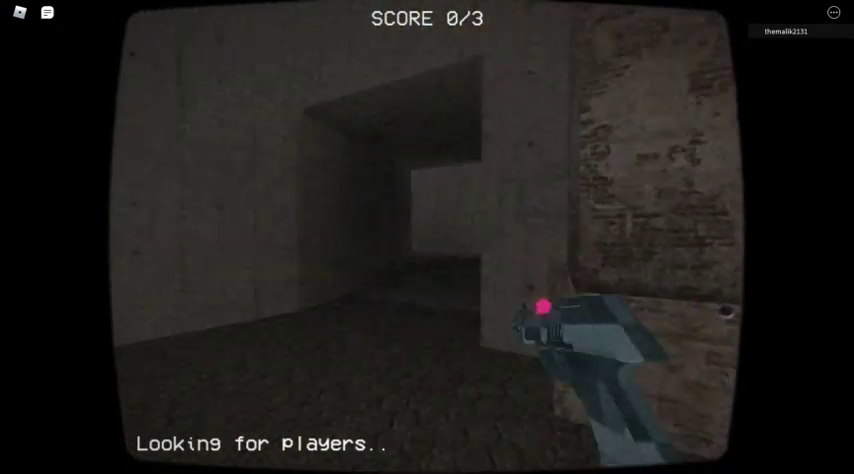
{"action": "key", "text": "w"}
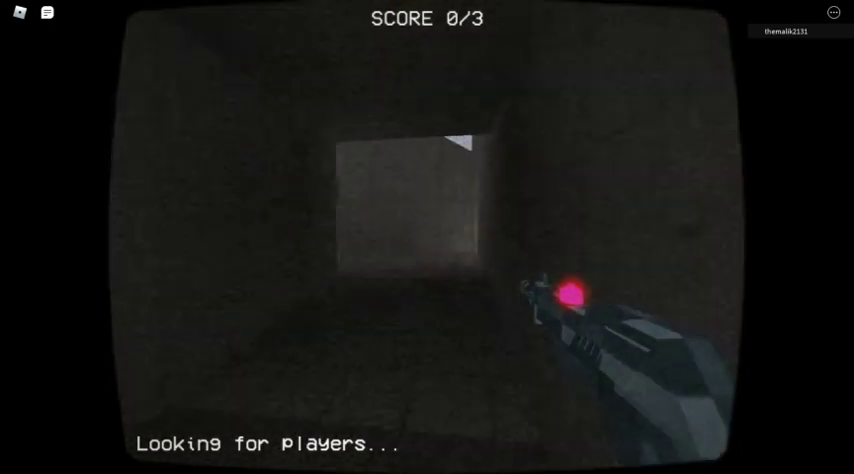
{"action": "key", "text": "w"}
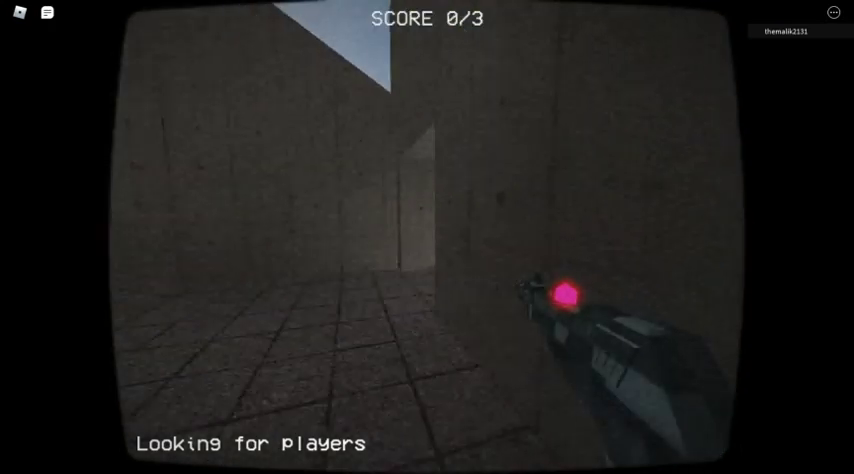
{"action": "key", "text": "w"}
{"action": "key", "text": "w"}
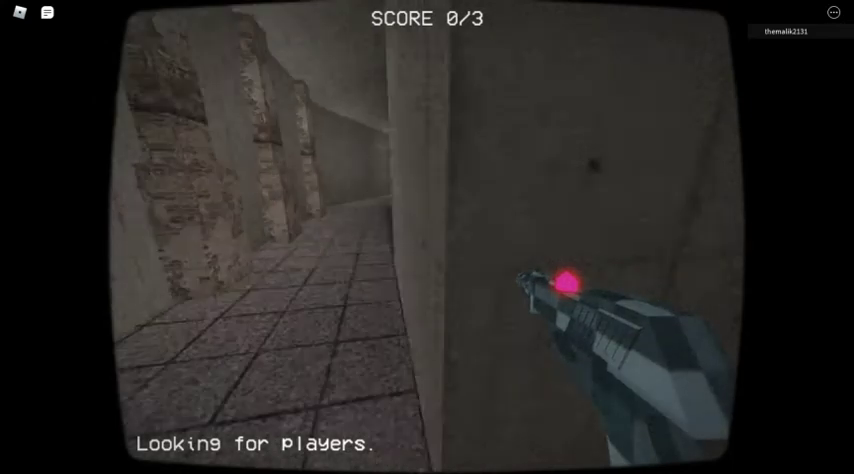
{"action": "key", "text": "w"}
{"action": "key", "text": "w"}
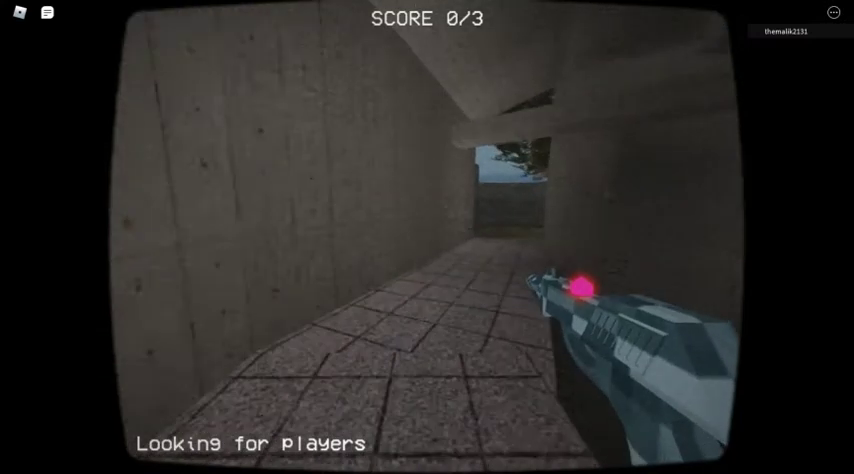
Step: Reach the tree courtyard, walk up to the trunk, and toggle the pause menu
{"action": "key", "text": "w"}
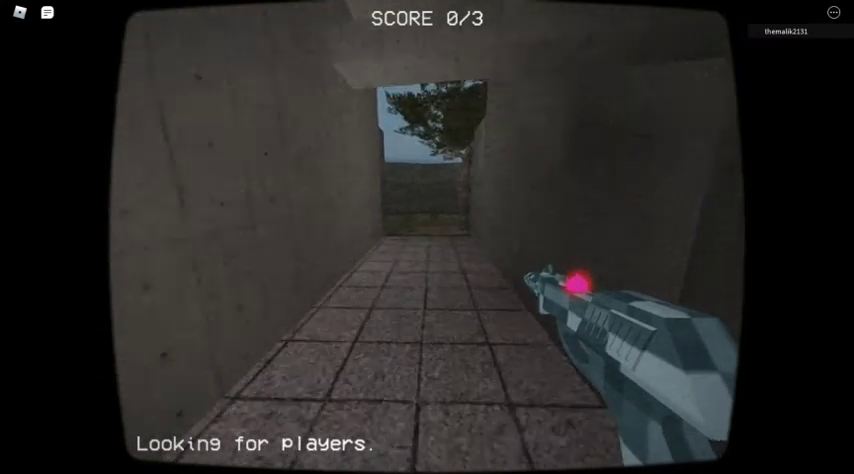
{"action": "key", "text": "w"}
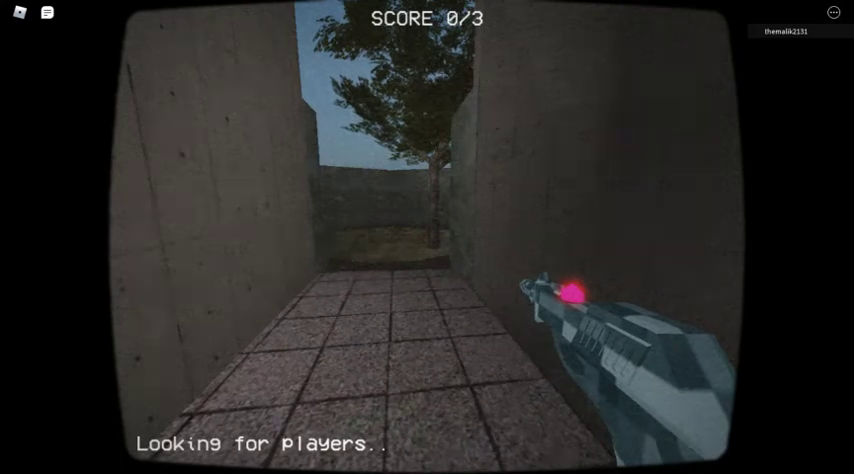
{"action": "key", "text": "w"}
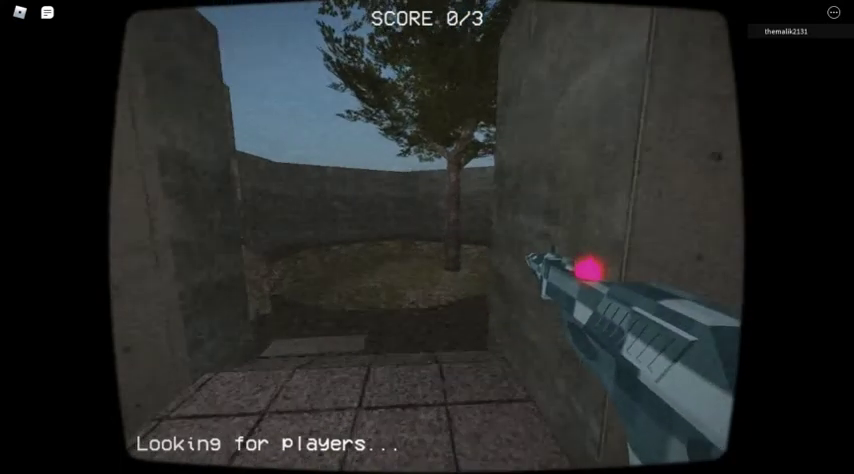
{"action": "key", "text": "w"}
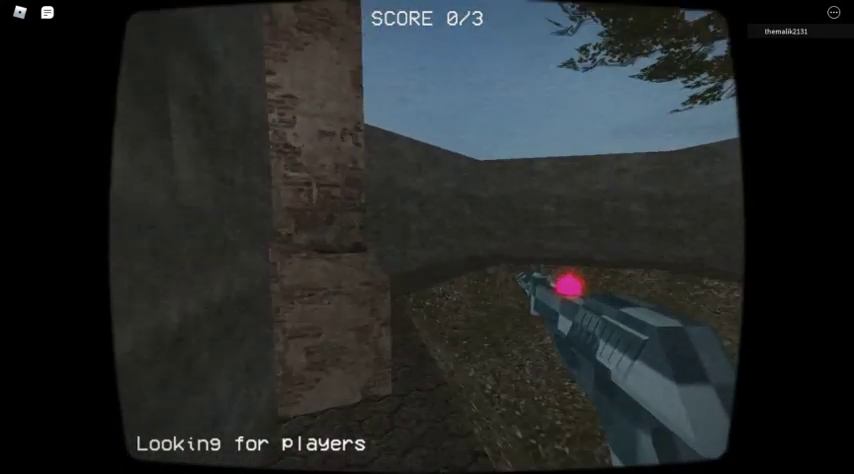
{"action": "key", "text": "w"}
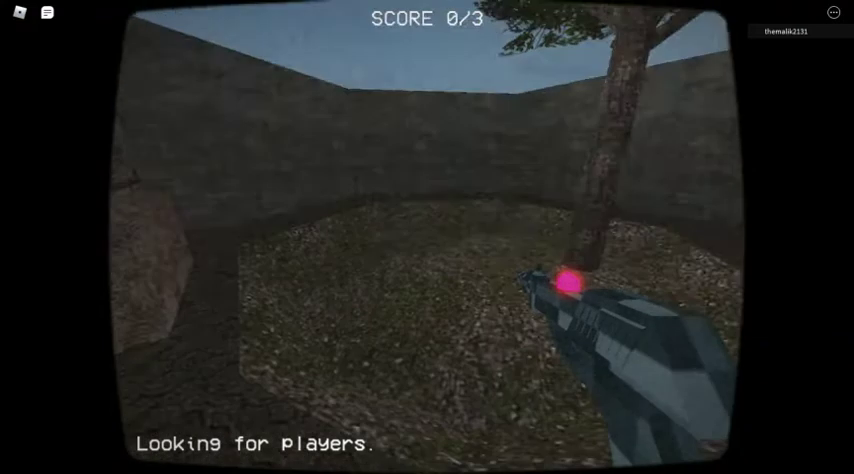
{"action": "key", "text": "w"}
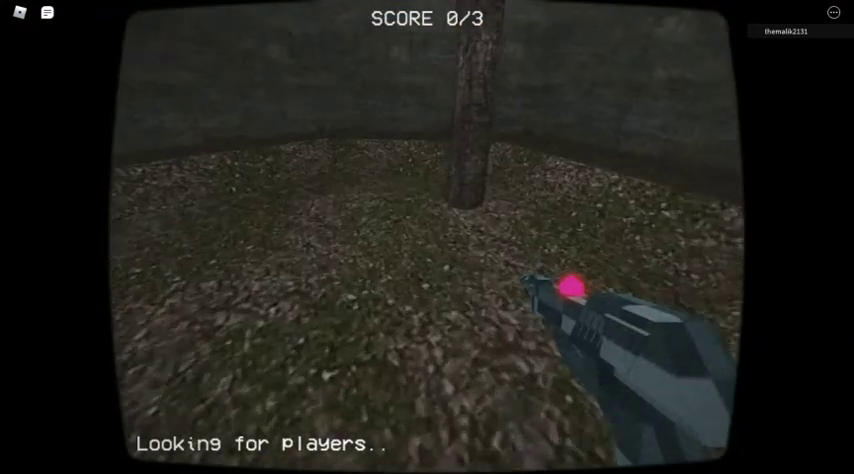
{"action": "key", "text": "w"}
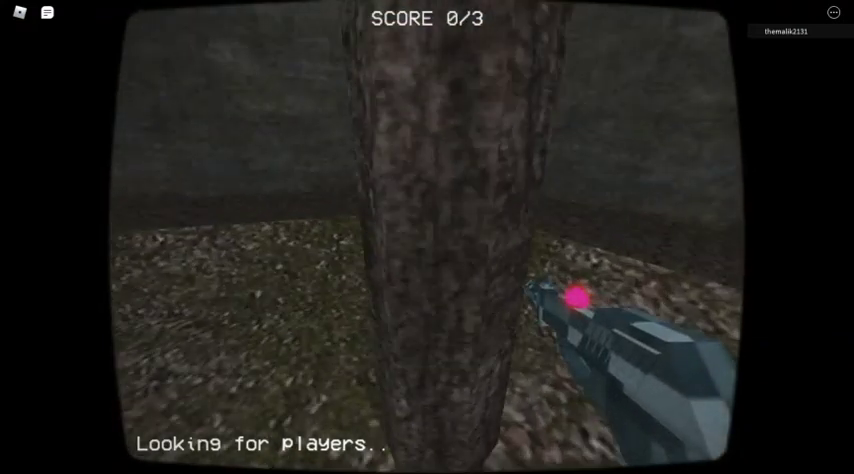
{"action": "key", "text": "Escape"}
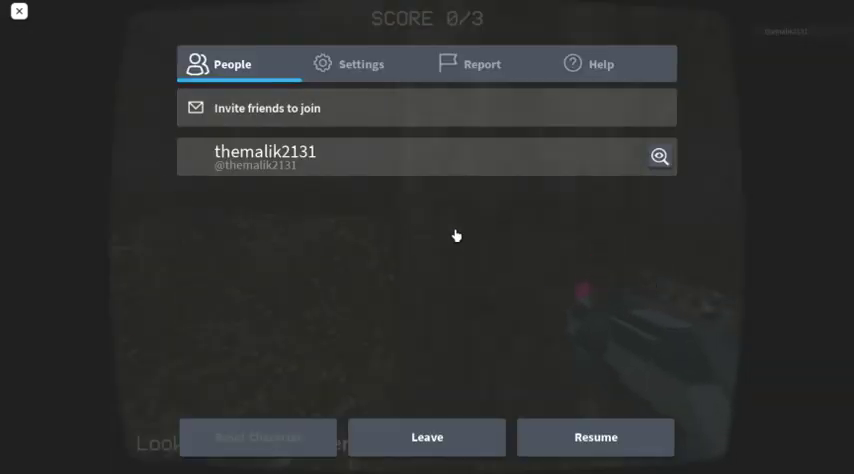
{"action": "key", "text": "Escape"}
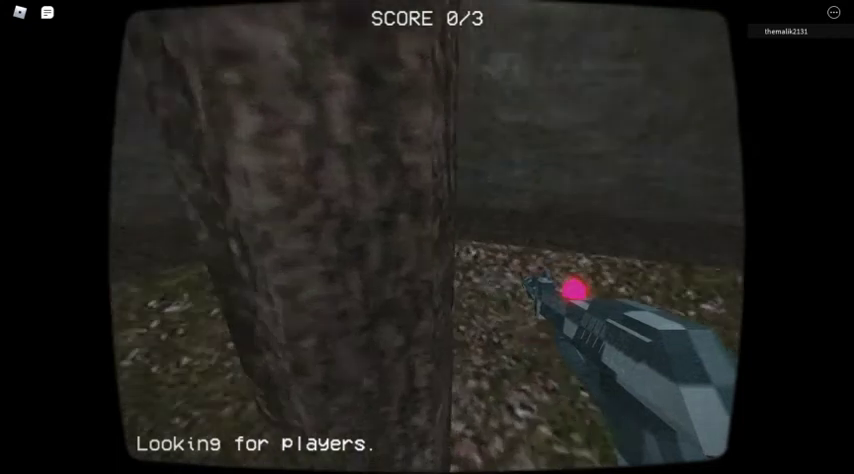
Step: Walk from the trees through the doorway and down the tiled corridor to the brick pillar
{"action": "key", "text": "w"}
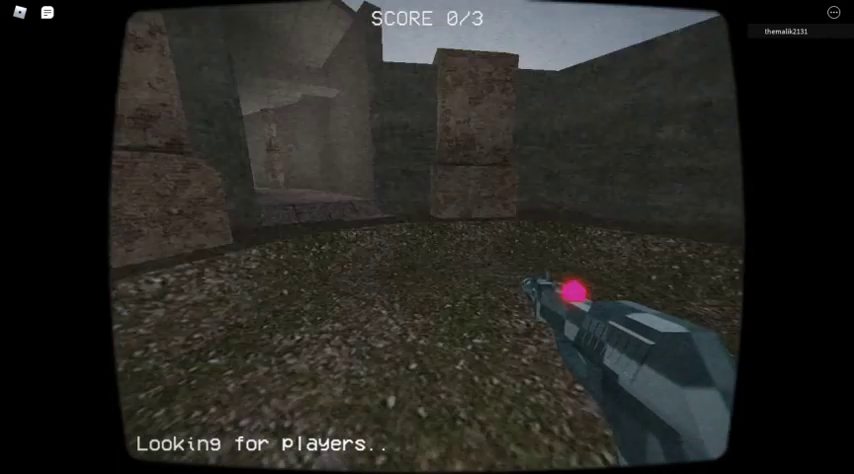
{"action": "key", "text": "w"}
{"action": "key", "text": "w"}
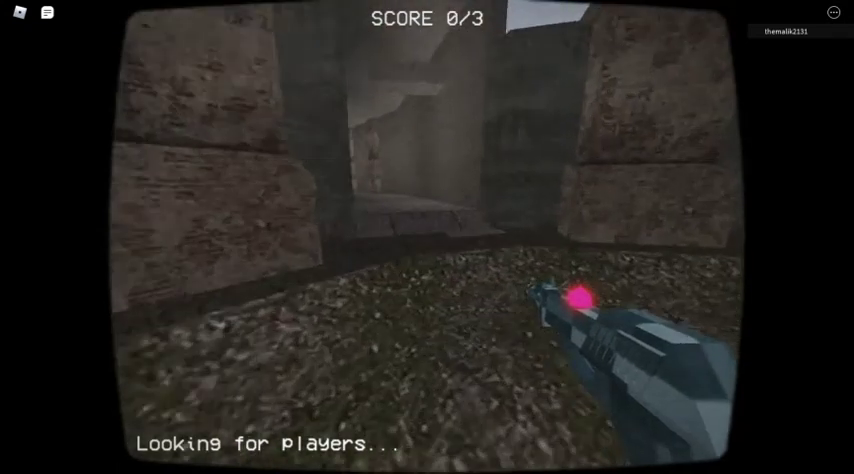
{"action": "key", "text": "w"}
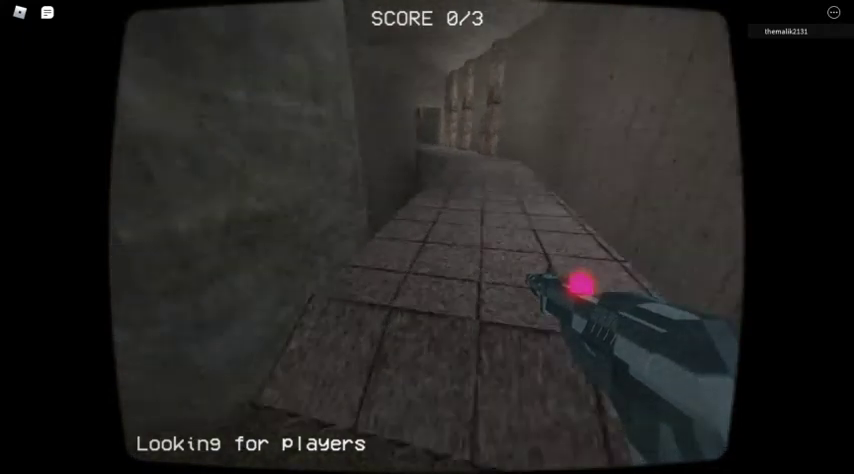
{"action": "key", "text": "w"}
{"action": "key", "text": "w"}
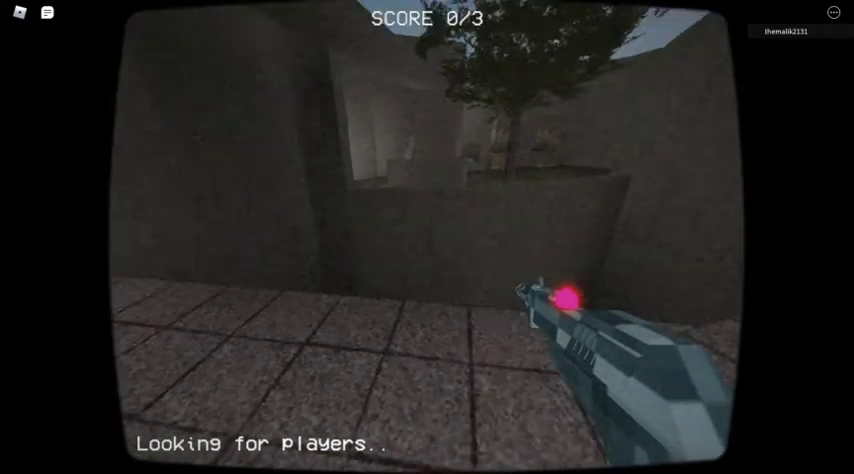
{"action": "key", "text": "s"}
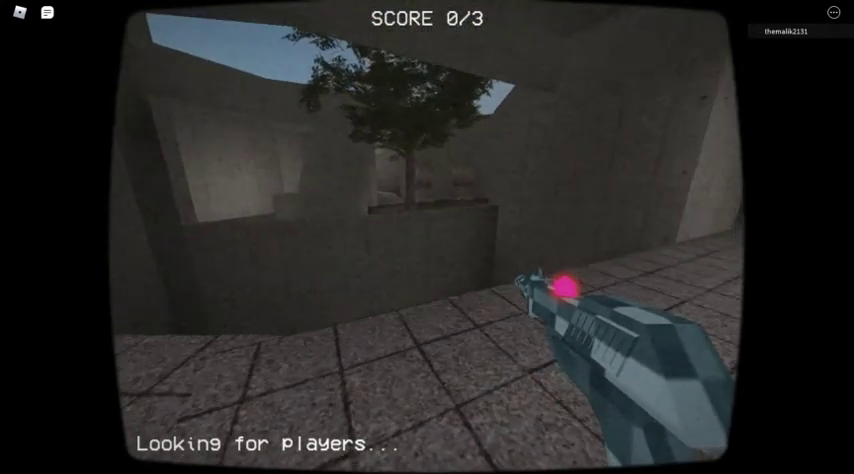
{"action": "key", "text": "d"}
{"action": "key", "text": "d"}
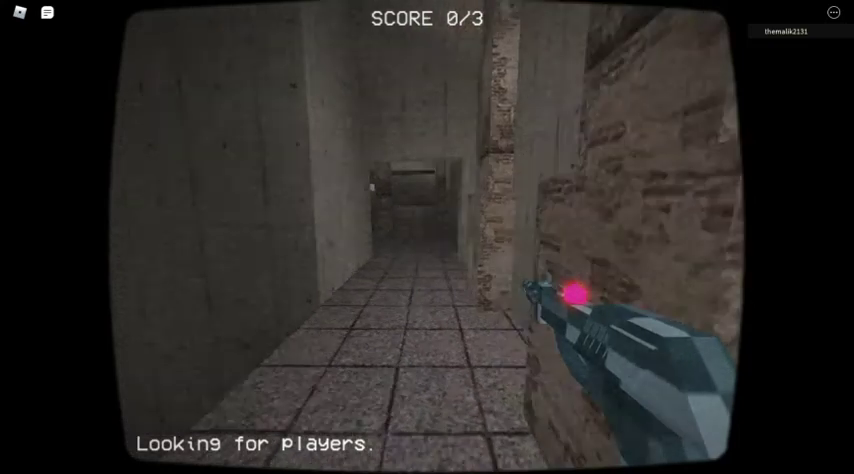
{"action": "key", "text": "d"}
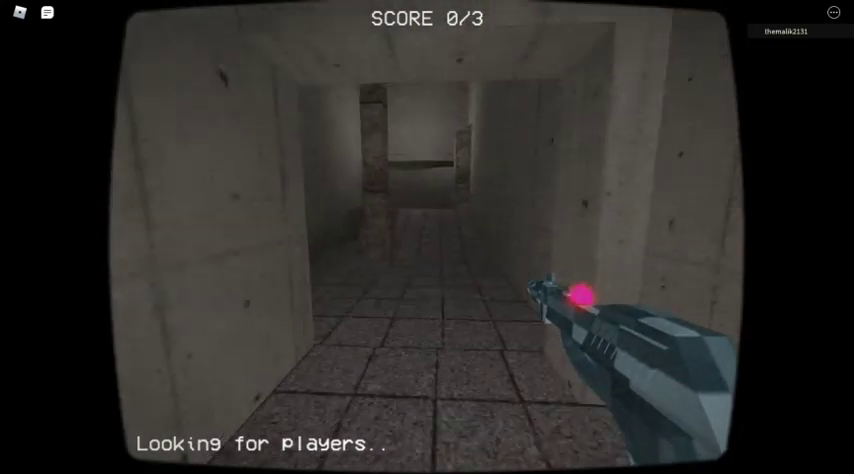
Step: Step through the doorway past the tree and onto the next tiled corridor
{"action": "key", "text": "w"}
{"action": "key", "text": "w"}
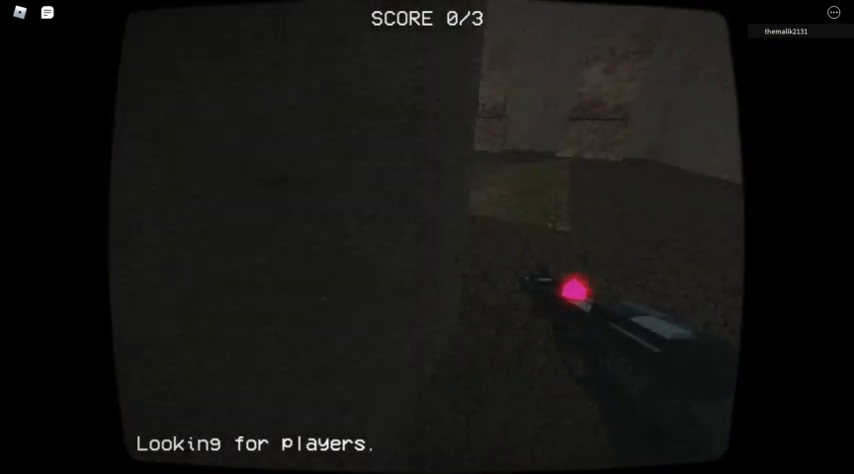
{"action": "key", "text": "w"}
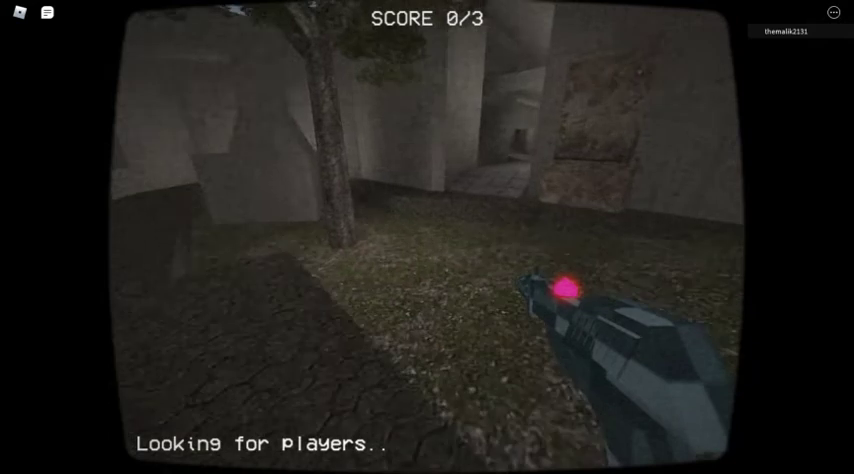
{"action": "key", "text": "w"}
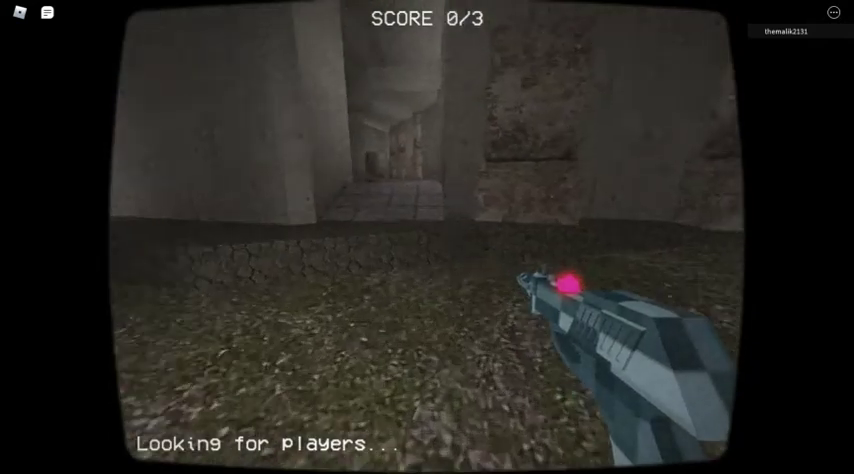
{"action": "key", "text": "w"}
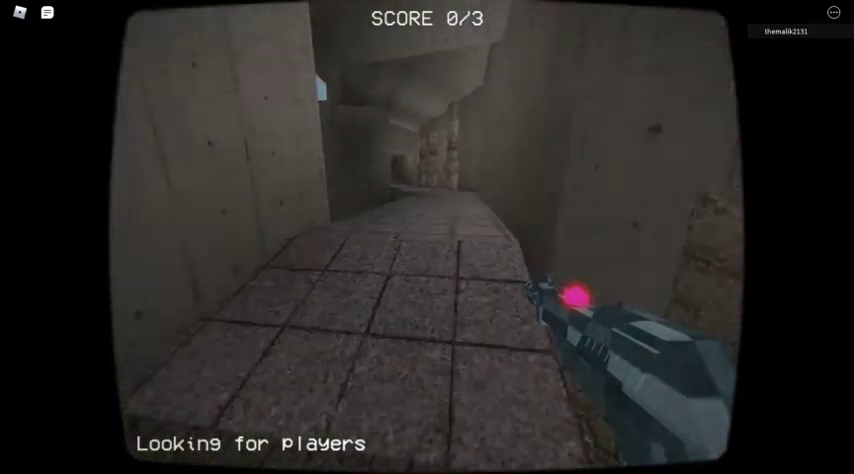
{"action": "key", "text": "s"}
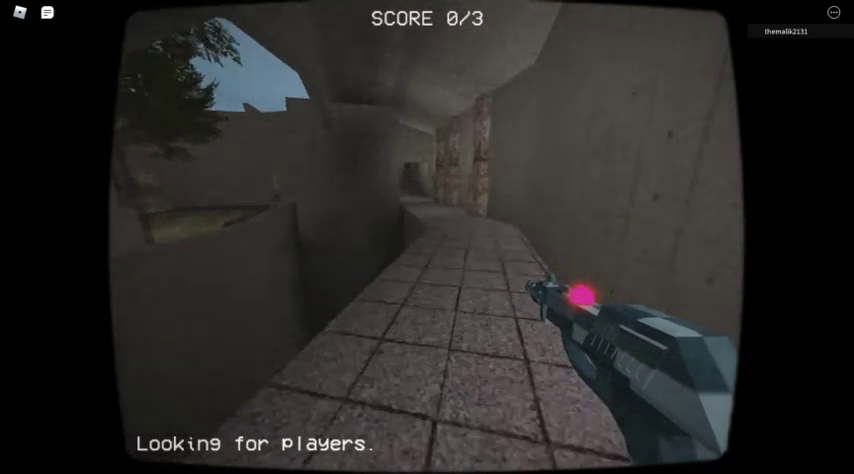
{"action": "key", "text": "w"}
{"action": "key", "text": "w"}
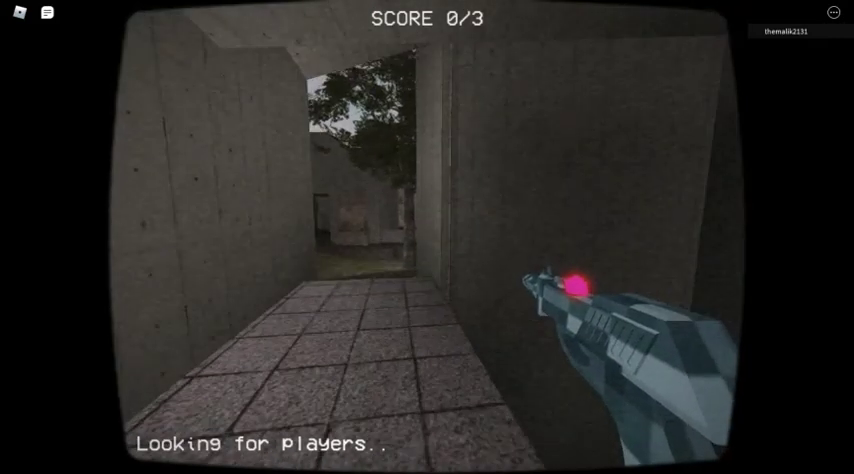
{"action": "key", "text": "w"}
Step: Exit into the courtyard and head through the next dark corridor
{"action": "key", "text": "w"}
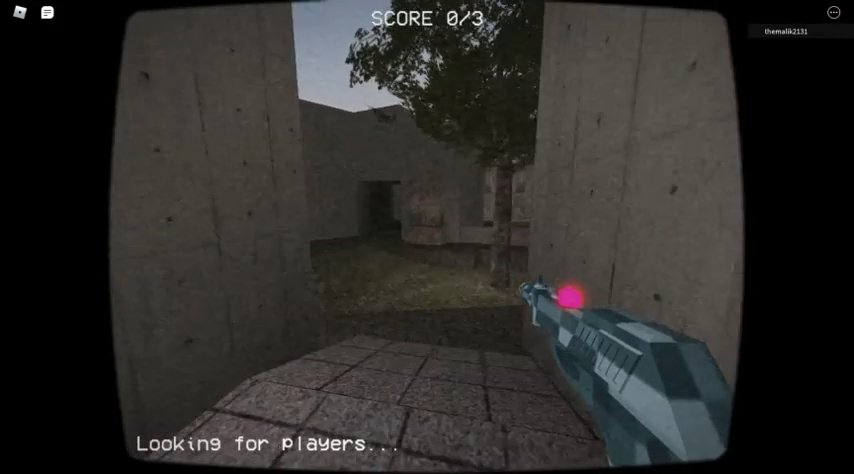
{"action": "key", "text": "w"}
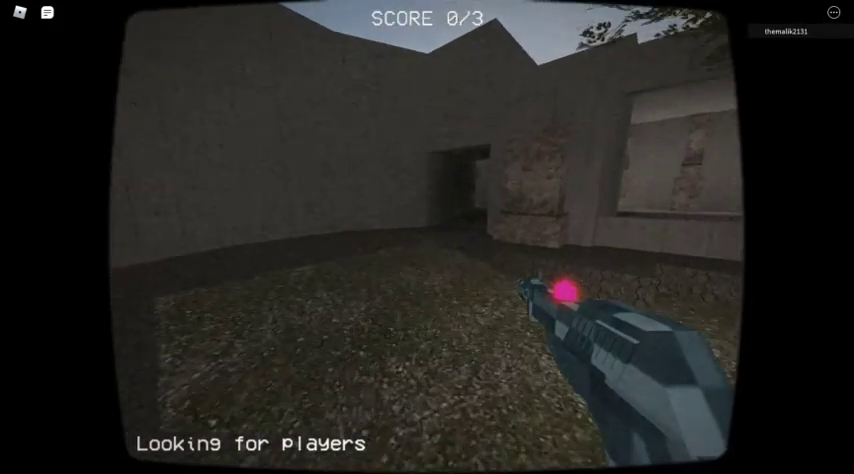
{"action": "key", "text": "w"}
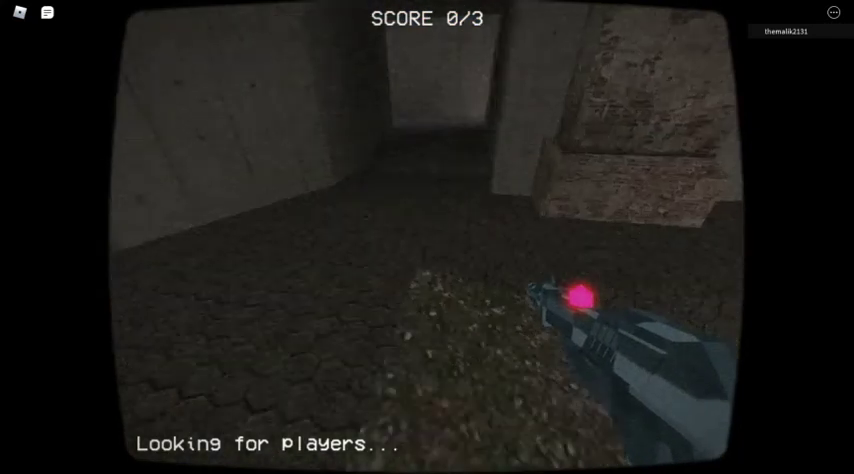
{"action": "key", "text": "w"}
{"action": "key", "text": "w"}
{"action": "key", "text": "w"}
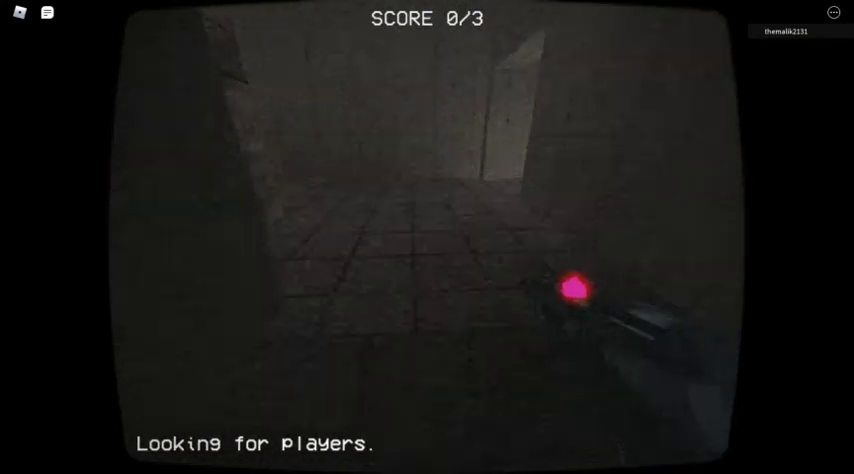
{"action": "key", "text": "w"}
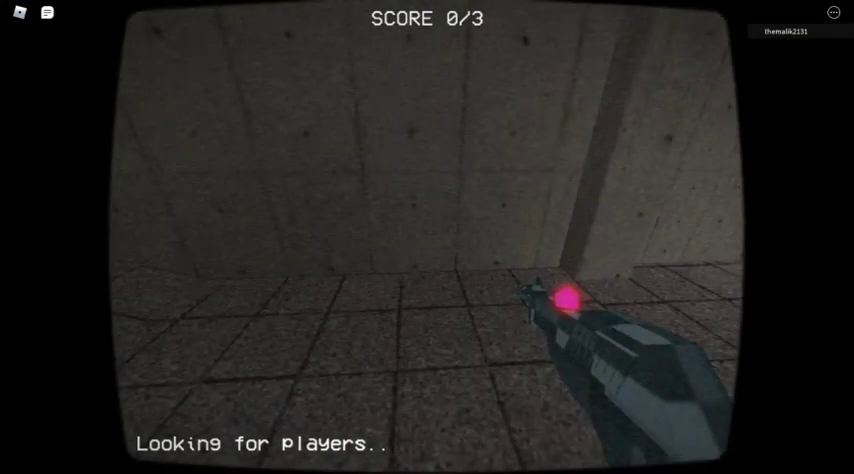
Step: Pass through the tiled rooms and corridors up to the gate with the red flag
{"action": "key", "text": "a"}
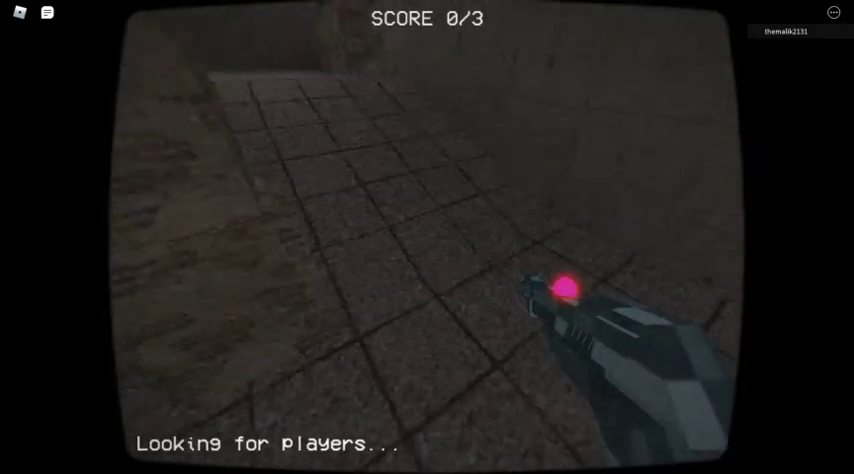
{"action": "key", "text": "w"}
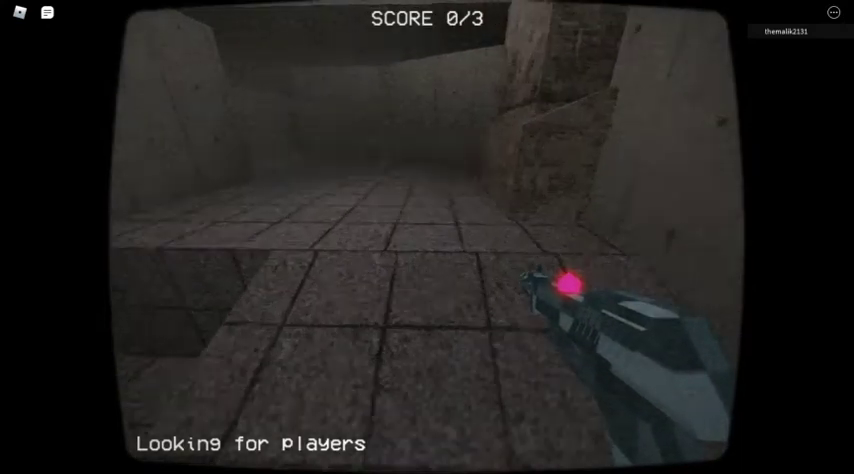
{"action": "key", "text": "w"}
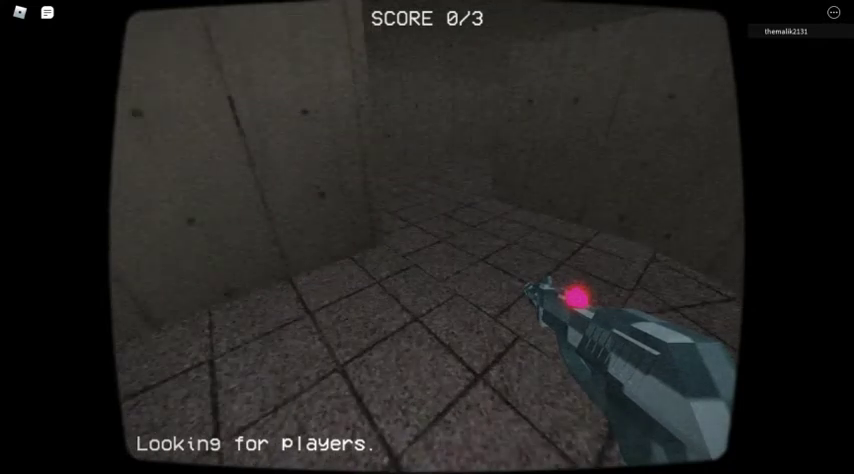
{"action": "key", "text": "w"}
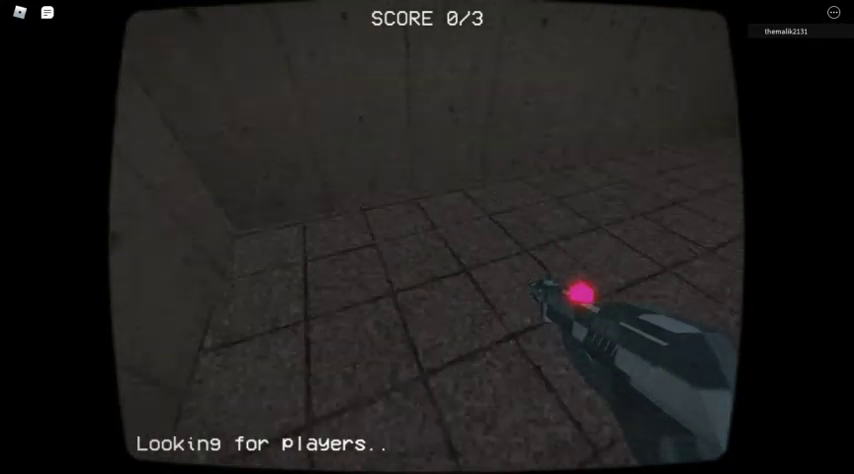
{"action": "key", "text": "w"}
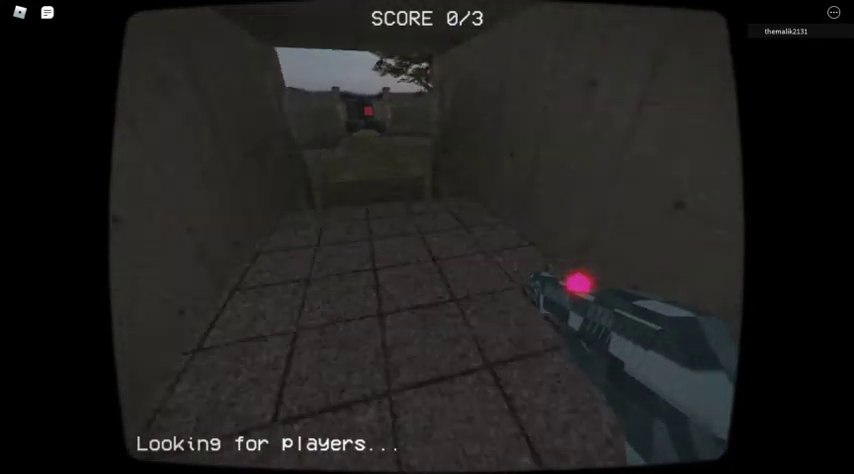
{"action": "key", "text": "w"}
{"action": "key", "text": "w"}
{"action": "key", "text": "w"}
{"action": "key", "text": "w"}
{"action": "key", "text": "w"}
{"action": "key", "text": "w"}
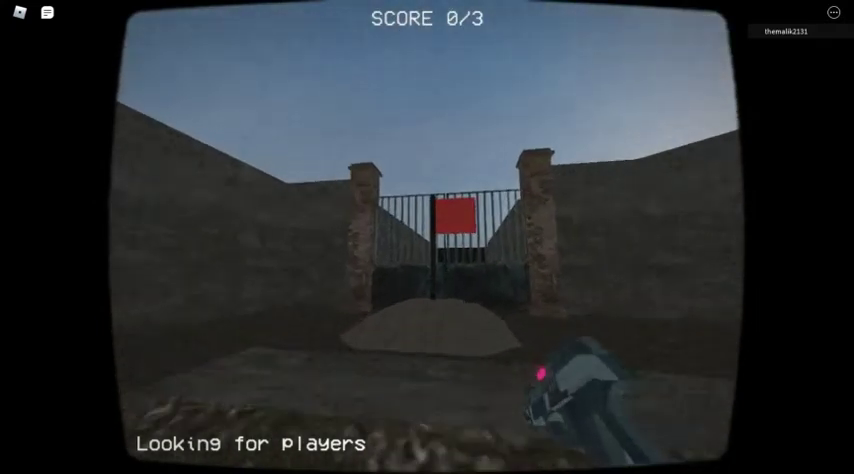
{"action": "key", "text": "w"}
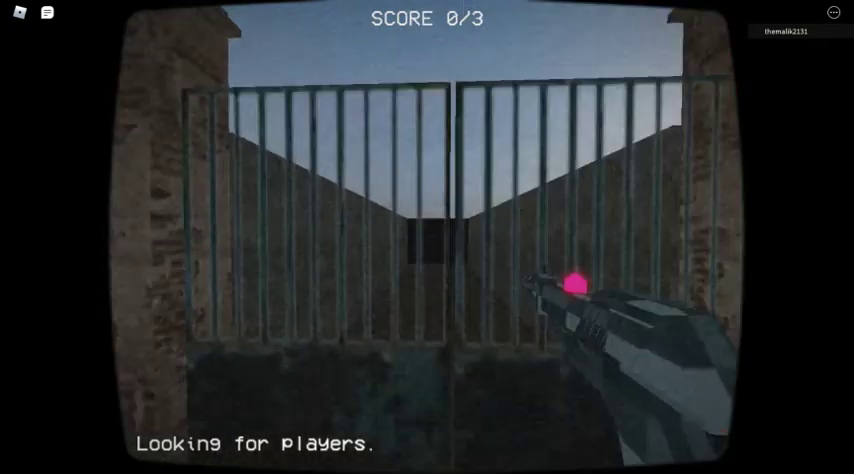
Step: Take the flag at the gate, carry it through the stone gateway, and pause the game
{"action": "key", "text": "s"}
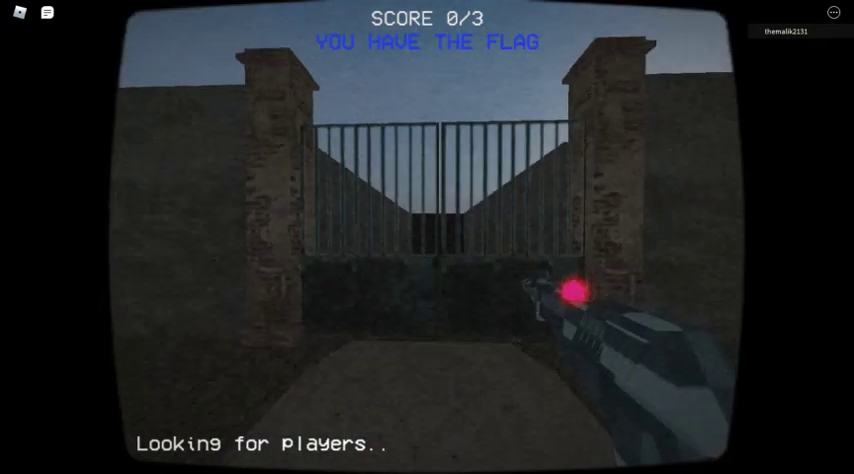
{"action": "key", "text": "s"}
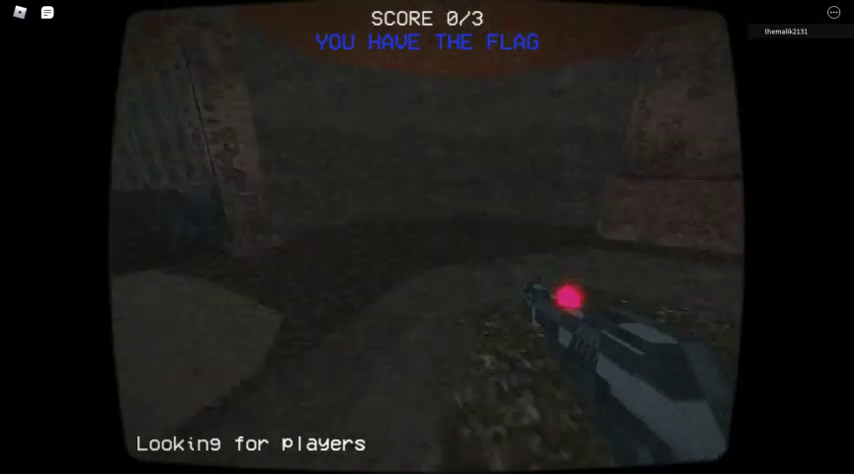
{"action": "key", "text": "w"}
{"action": "key", "text": "w"}
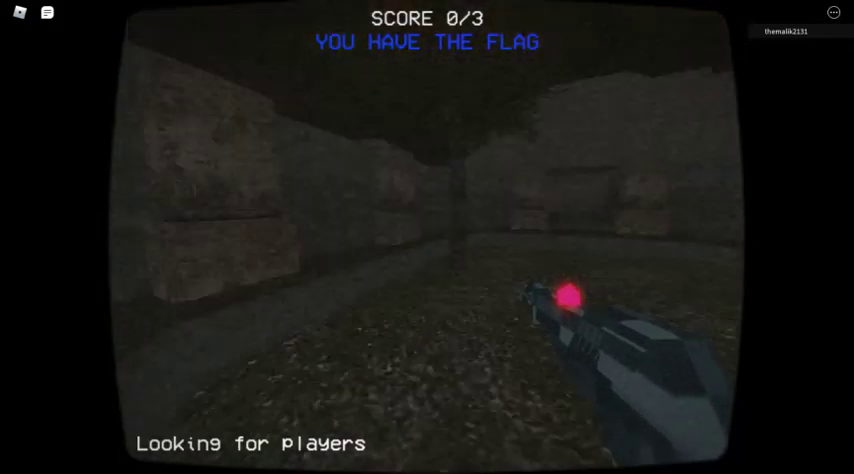
{"action": "key", "text": "w"}
{"action": "key", "text": "w"}
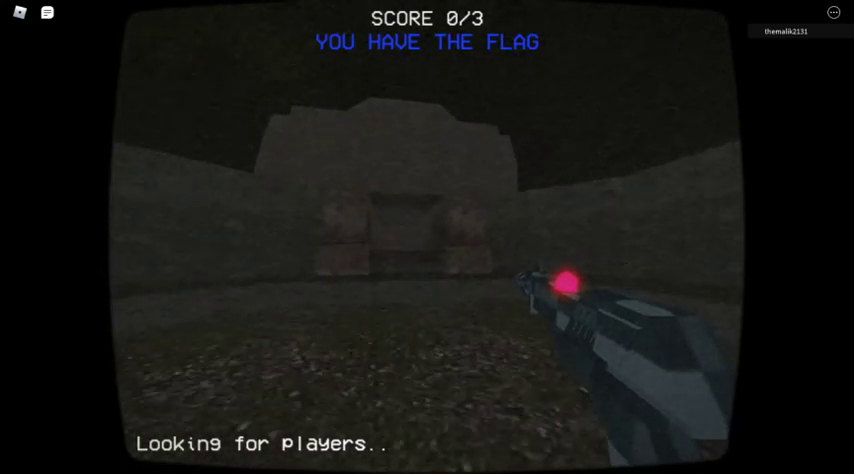
{"action": "key", "text": "w"}
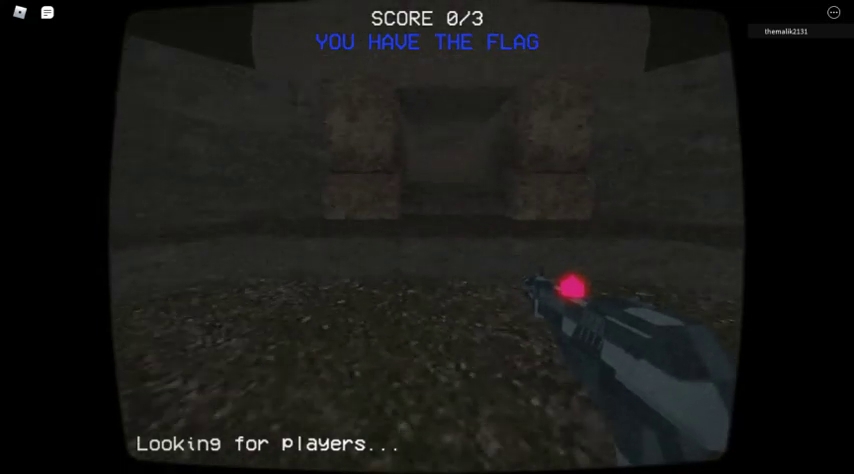
{"action": "key", "text": "w"}
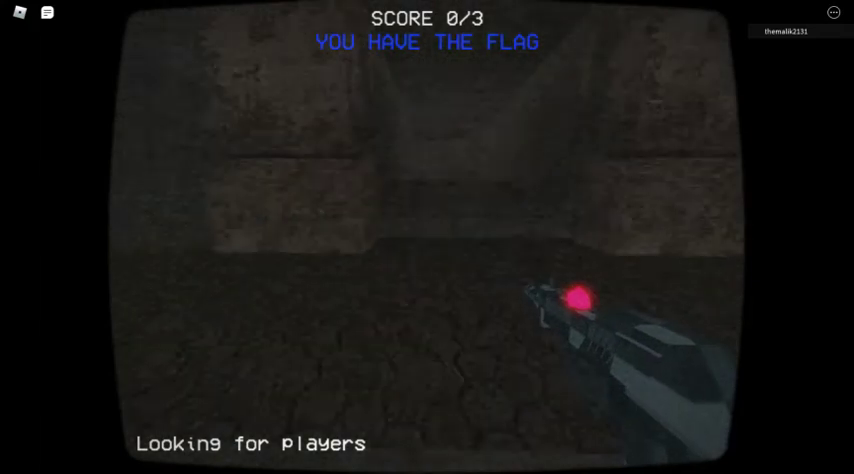
{"action": "key", "text": "w"}
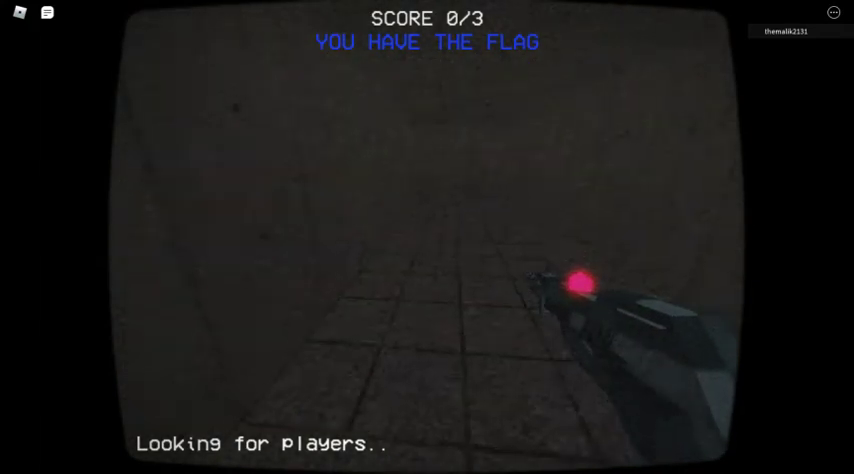
{"action": "key", "text": "Escape"}
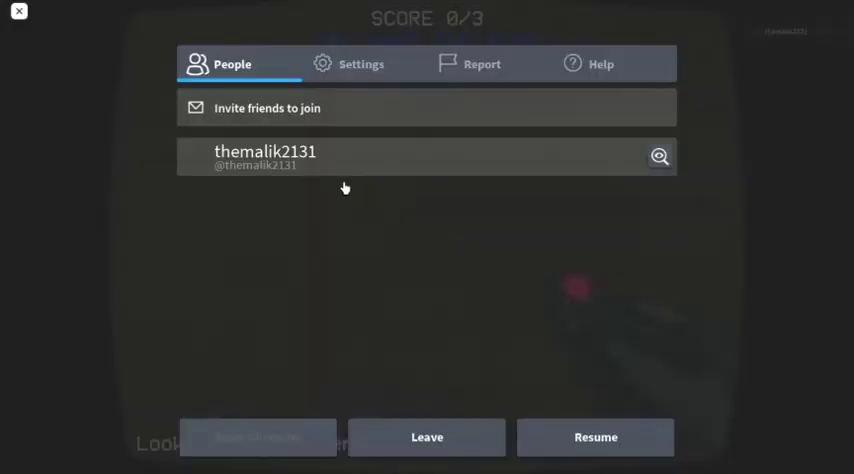
Step: Resume play and carry the flag down the dim corridors past the pillar
{"action": "key", "text": "Escape"}
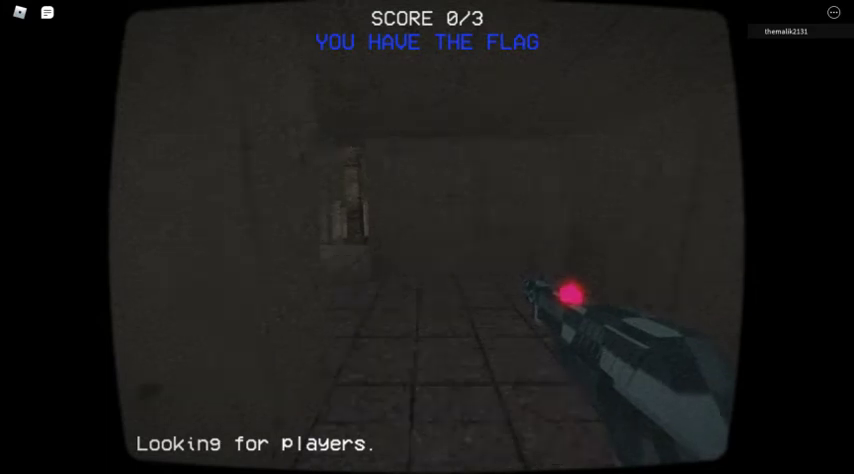
{"action": "key", "text": "w"}
{"action": "key", "text": "w"}
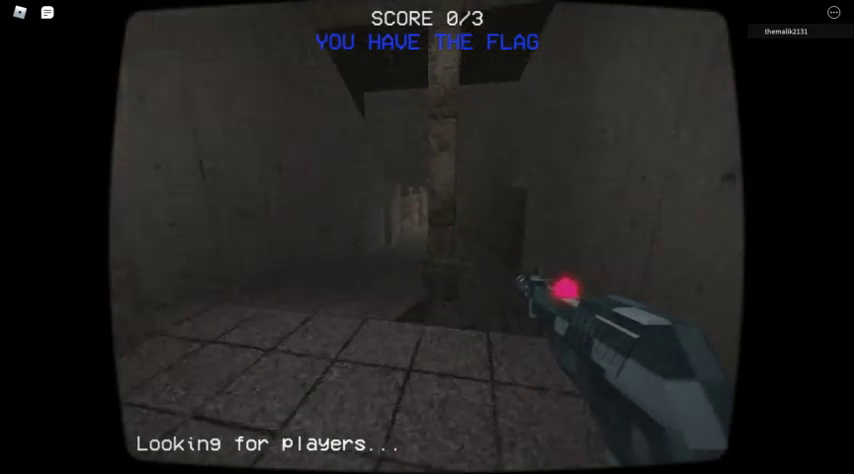
{"action": "key", "text": "w"}
{"action": "key", "text": "w"}
{"action": "key", "text": "w"}
{"action": "key", "text": "w"}
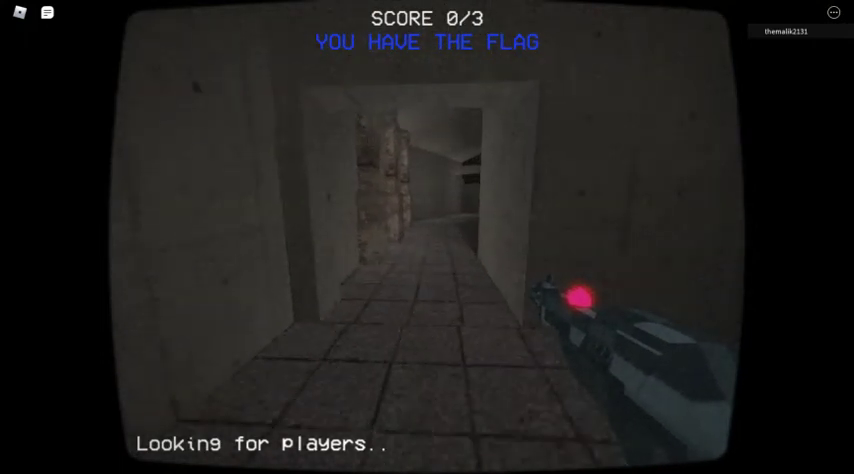
{"action": "key", "text": "w"}
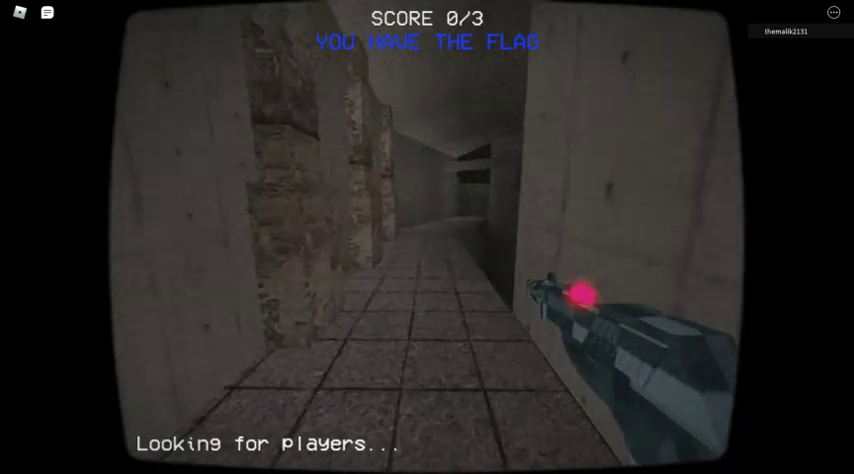
{"action": "key", "text": "w"}
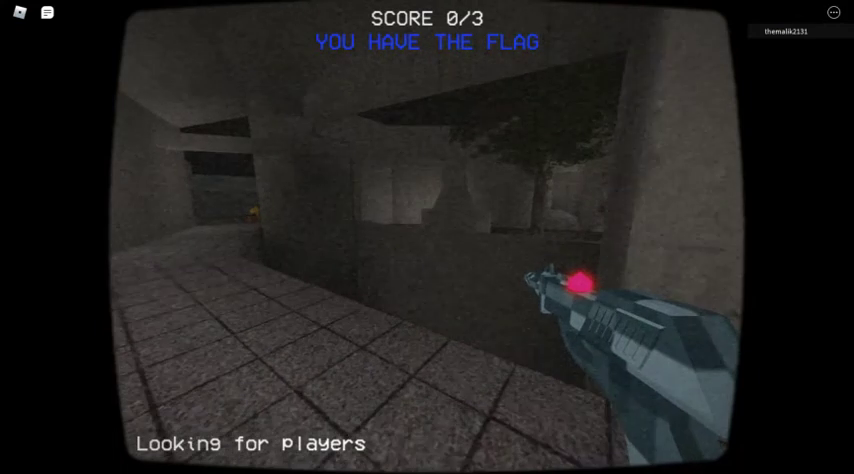
{"action": "key", "text": "w"}
{"action": "key", "text": "w"}
{"action": "key", "text": "w"}
{"action": "key", "text": "w"}
Step: Enter the tree room, walk up to the red box, and toggle the pause menu
{"action": "key", "text": "w"}
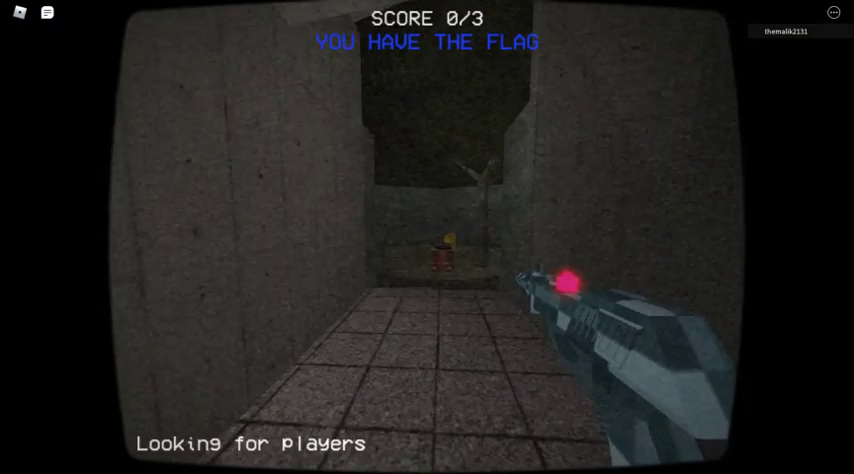
{"action": "key", "text": "w"}
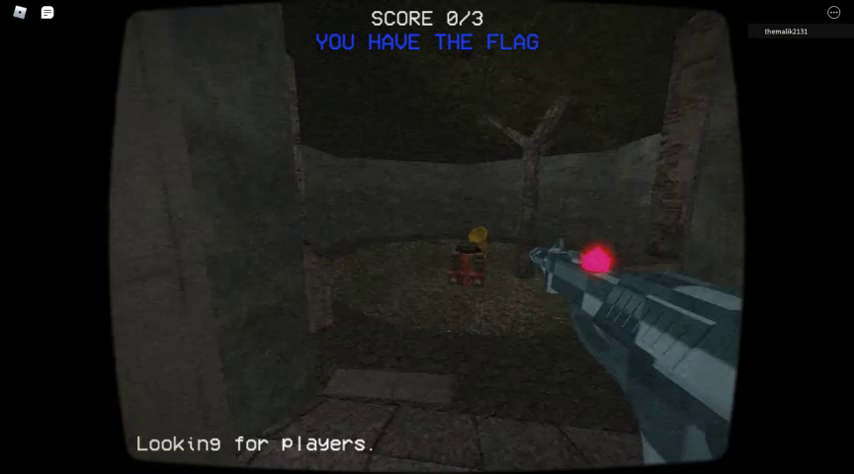
{"action": "key", "text": "w"}
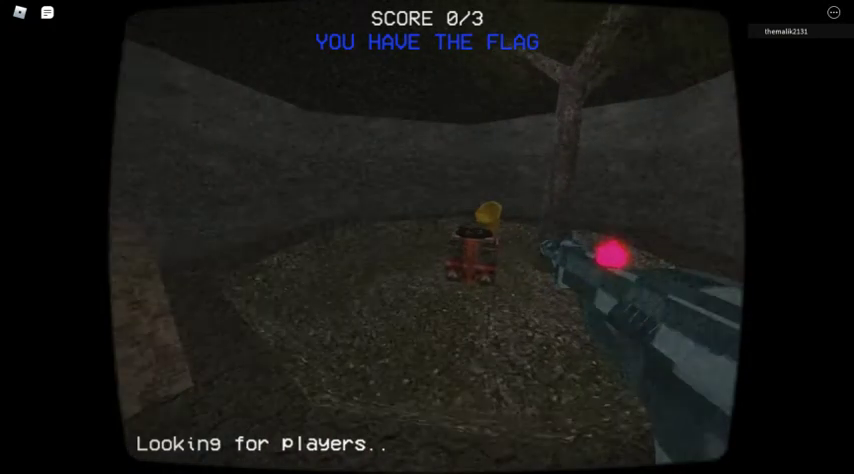
{"action": "key", "text": "w"}
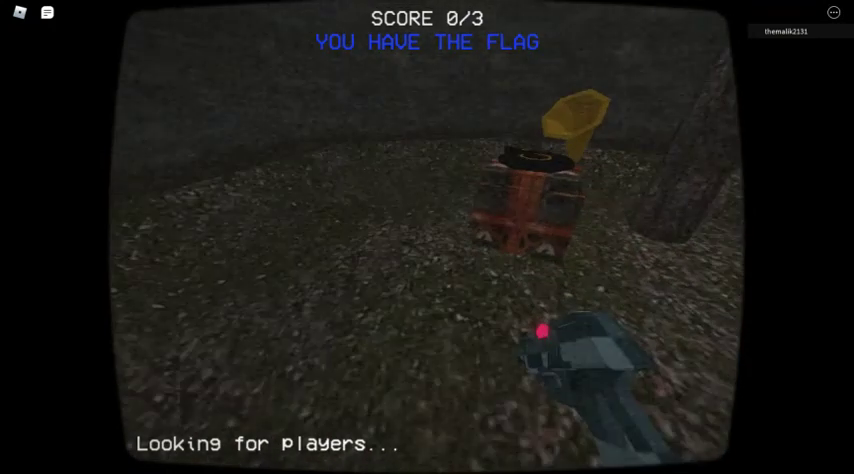
{"action": "key", "text": "w"}
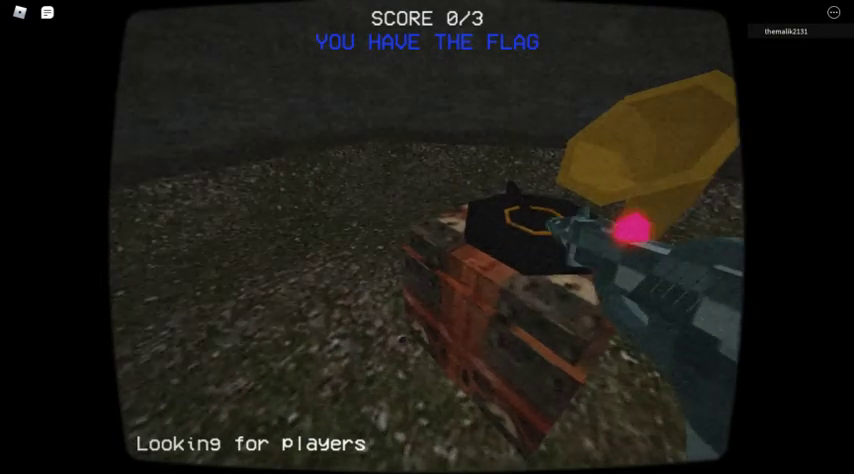
{"action": "key", "text": "w"}
{"action": "key", "text": "w"}
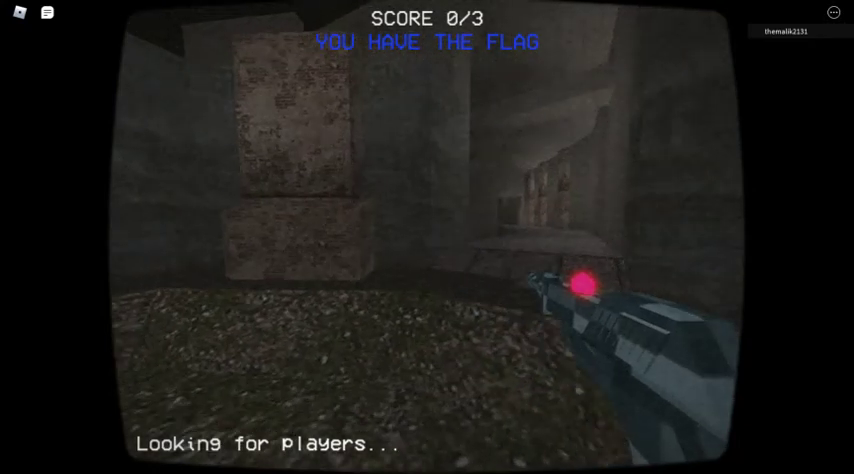
{"action": "key", "text": "Escape"}
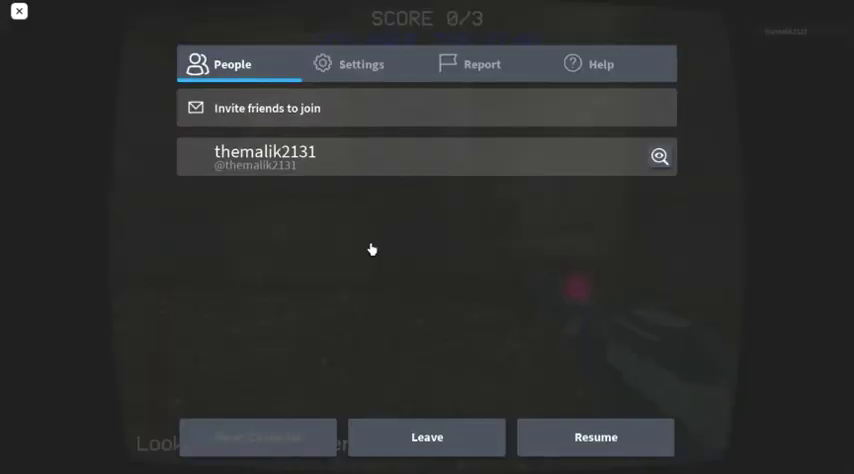
{"action": "key", "text": "Escape"}
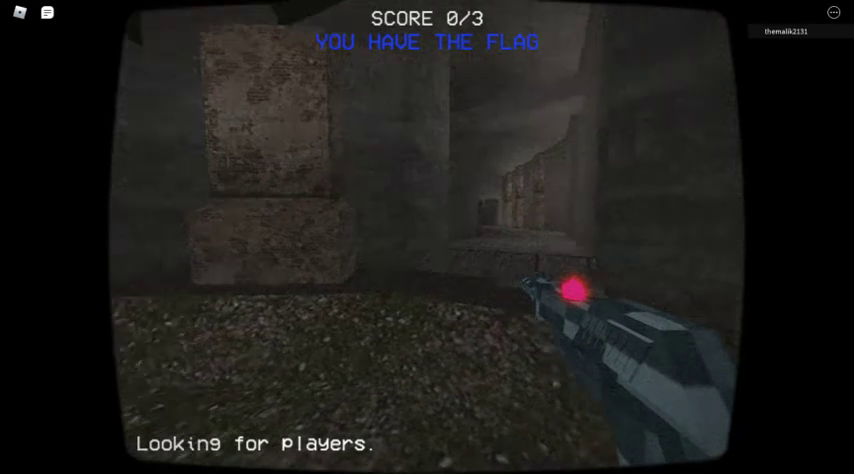
Step: Carry the flag down the stone corridor, through the lit doorway and past the corner
{"action": "key", "text": "w"}
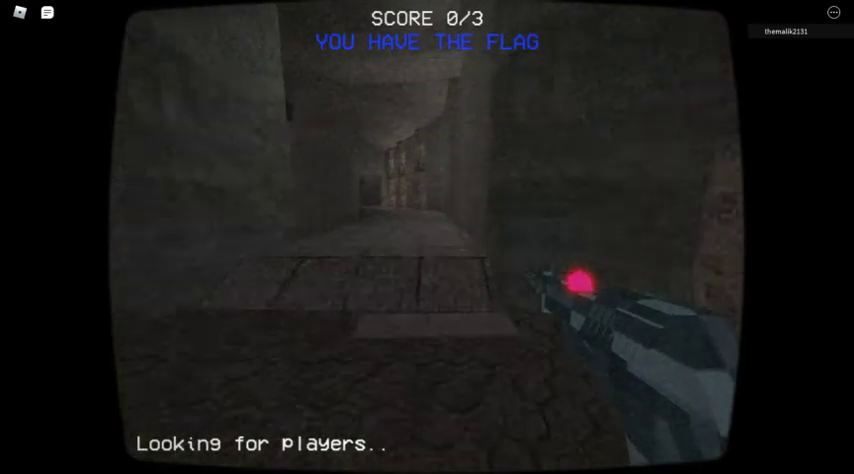
{"action": "key", "text": "w"}
{"action": "key", "text": "w"}
{"action": "key", "text": "w"}
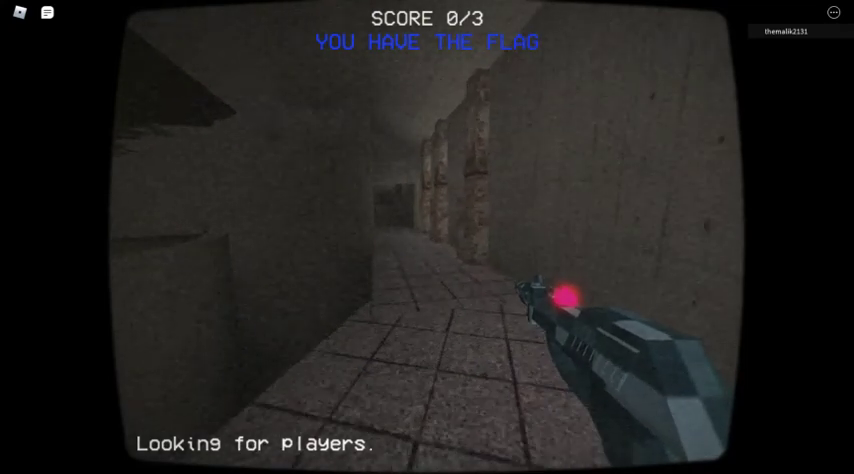
{"action": "key", "text": "w"}
{"action": "key", "text": "w"}
{"action": "key", "text": "w"}
{"action": "key", "text": "w"}
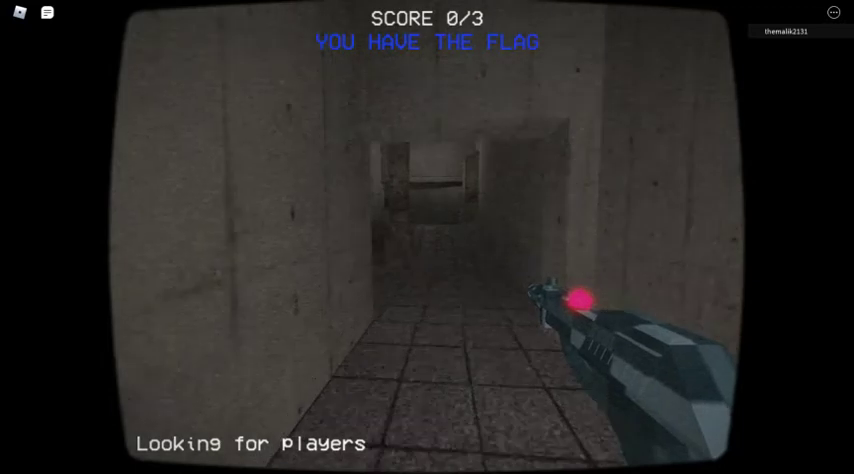
{"action": "key", "text": "w"}
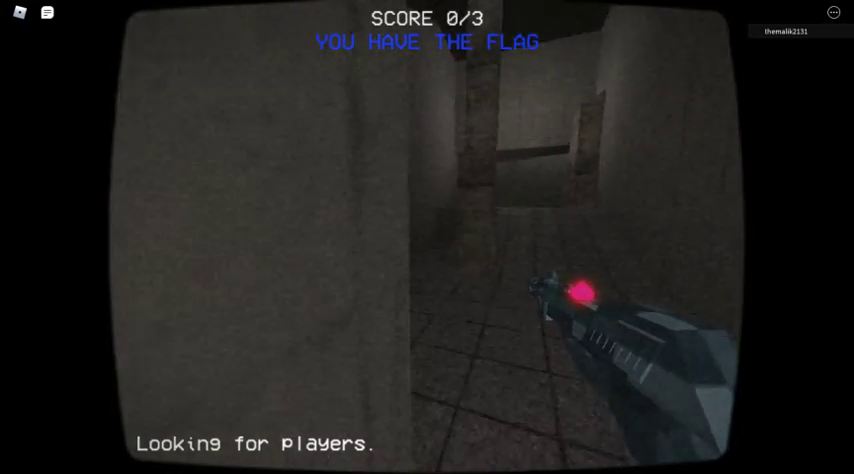
{"action": "key", "text": "w"}
Step: Turn into the next corridor and pass under the beam out to the grassy area
{"action": "key", "text": "w"}
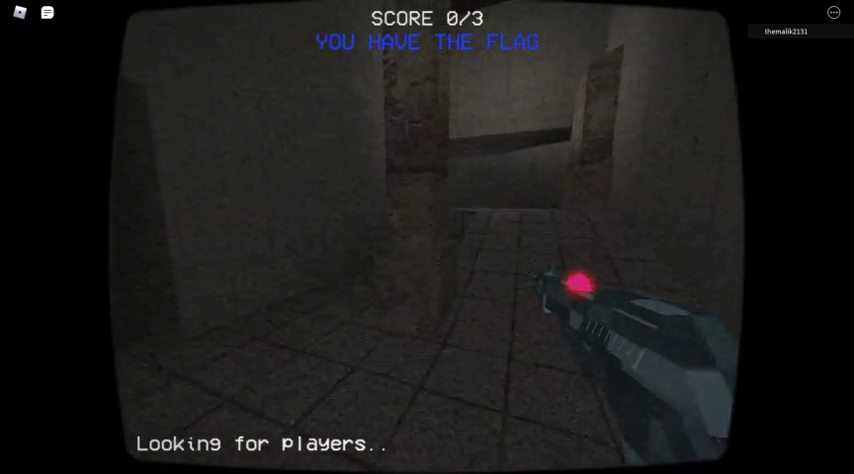
{"action": "key", "text": "w"}
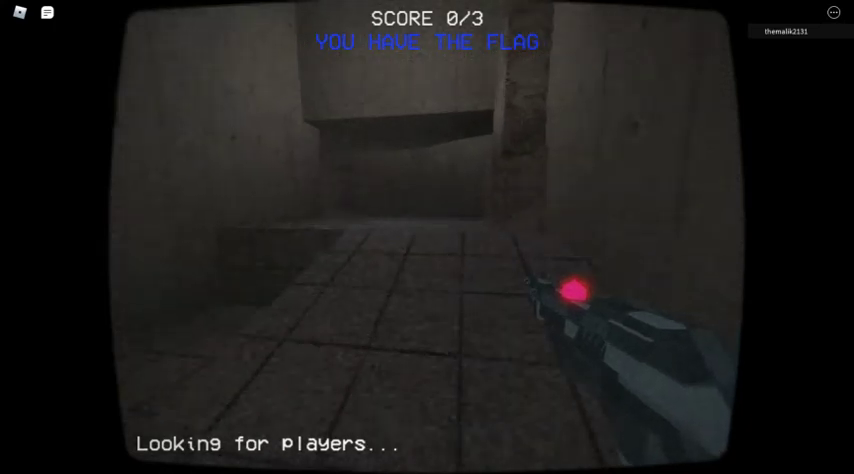
{"action": "key", "text": "w"}
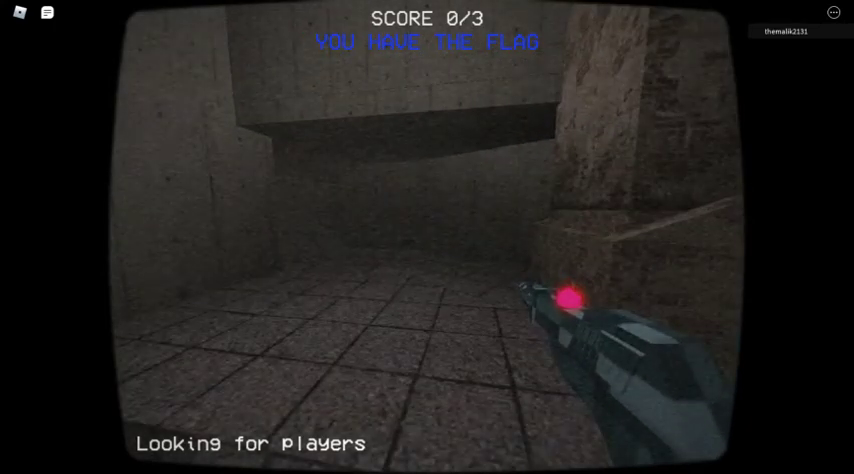
{"action": "key", "text": "w"}
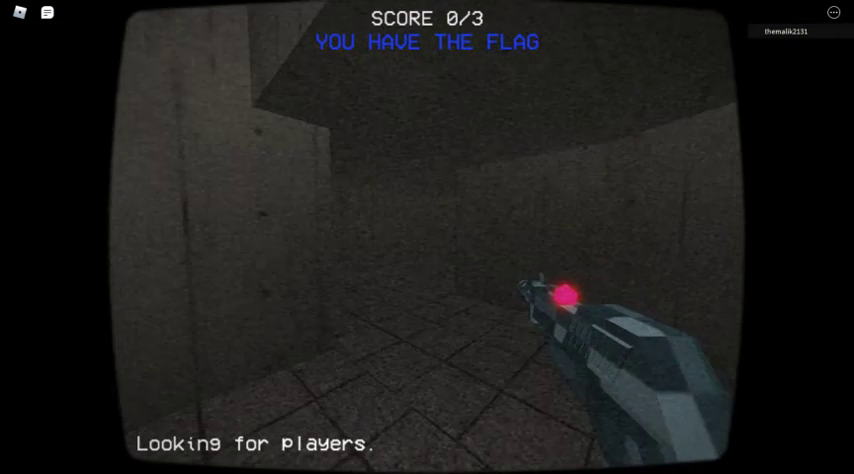
{"action": "key", "text": "w"}
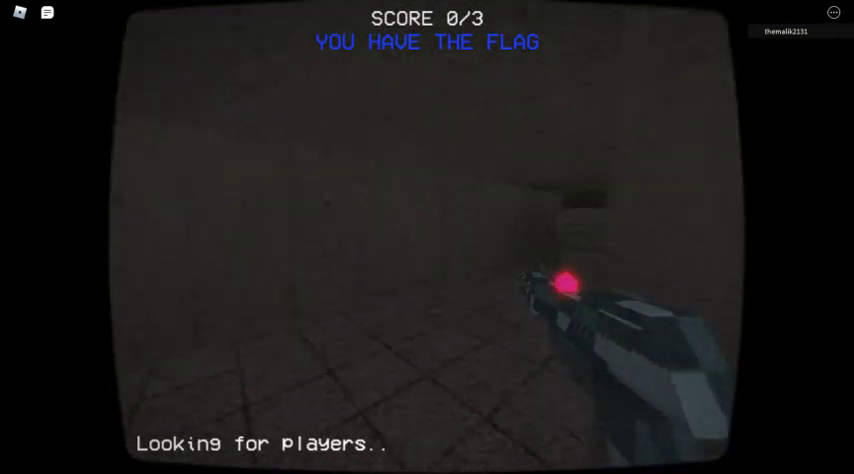
{"action": "key", "text": "w"}
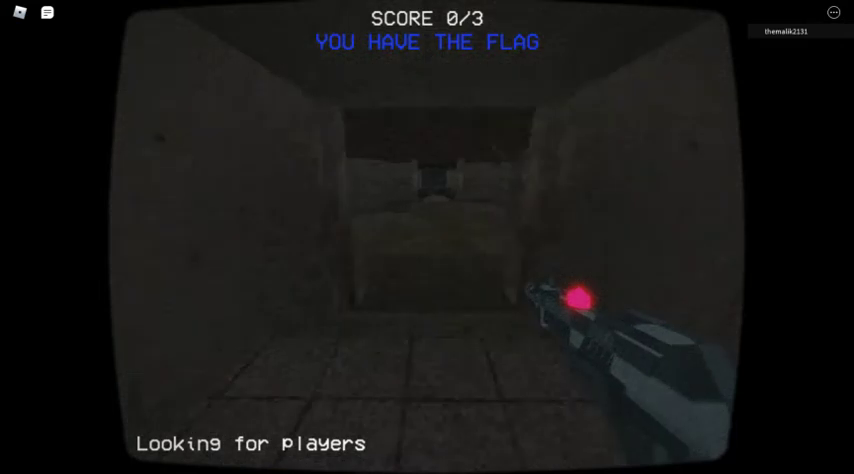
{"action": "key", "text": "w"}
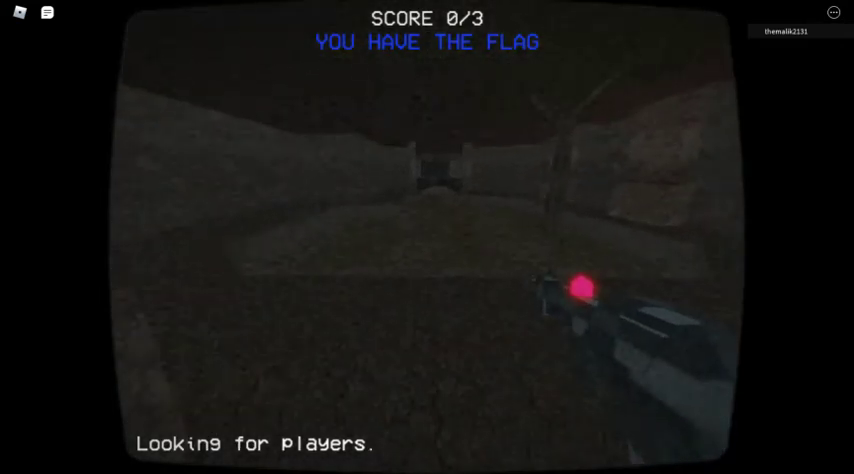
Step: Carry the flag up to the gate in the dark stone room
{"action": "key", "text": "w"}
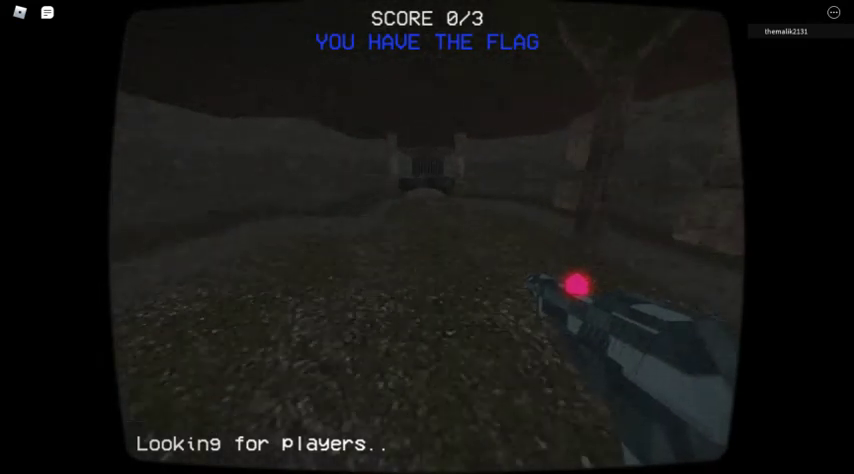
{"action": "key", "text": "w"}
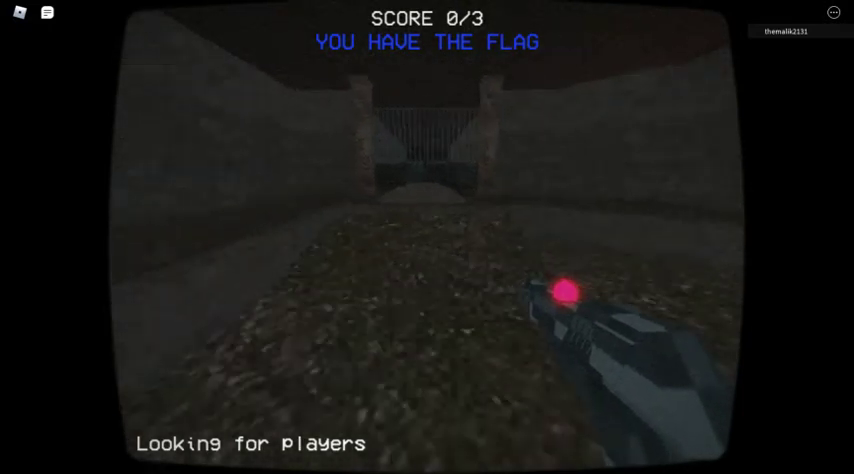
{"action": "key", "text": "w"}
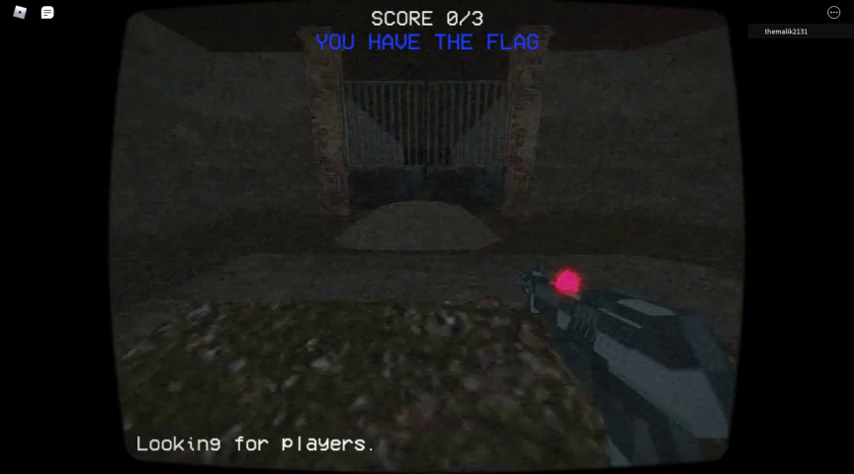
{"action": "key", "text": "w"}
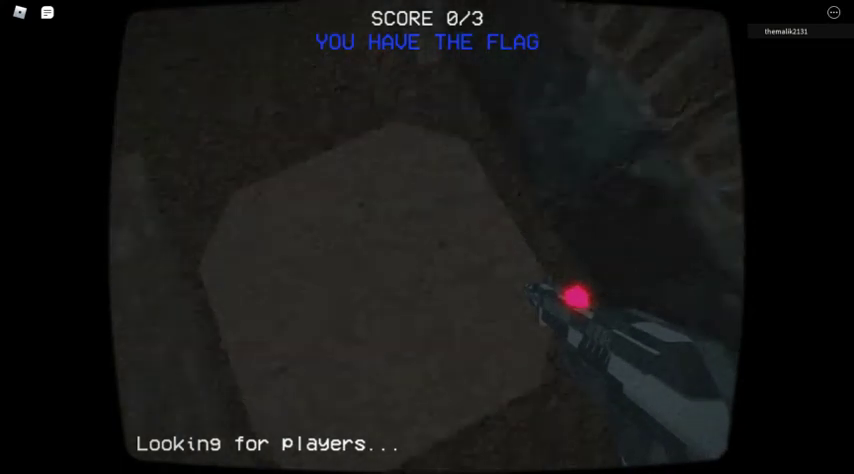
{"action": "key", "text": "w"}
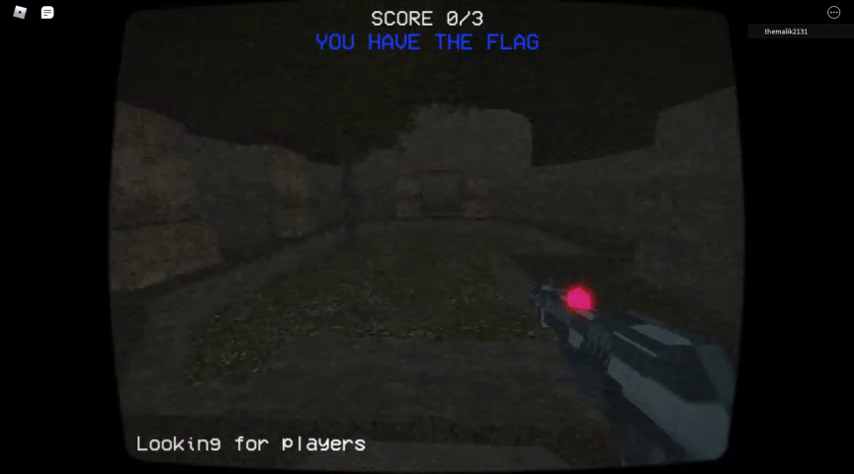
{"action": "key", "text": "w"}
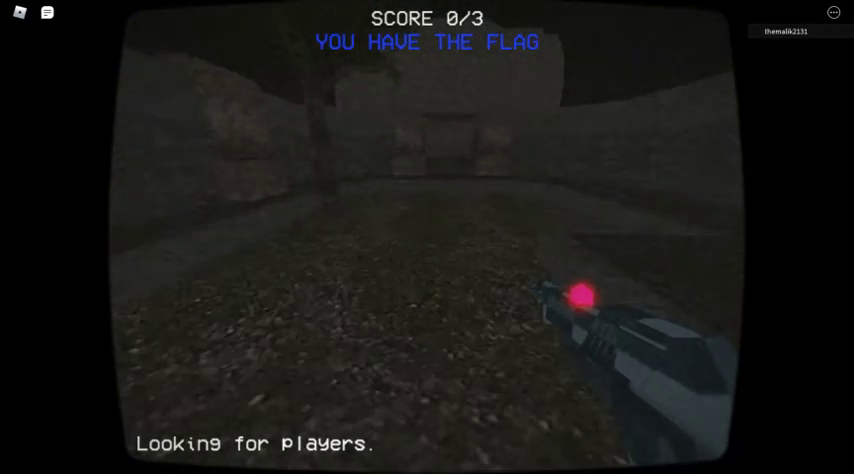
{"action": "key", "text": "w"}
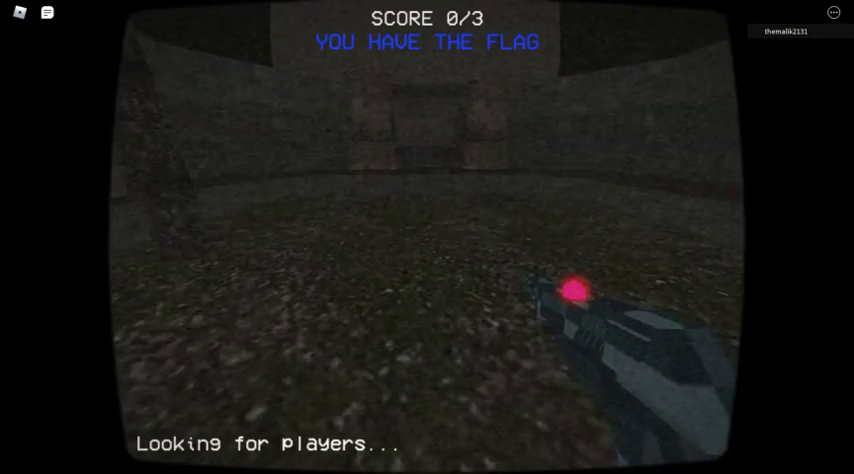
Step: Cross the gravel-floored room with the flag and enter the tiled corridor
{"action": "key", "text": "w"}
{"action": "key", "text": "w"}
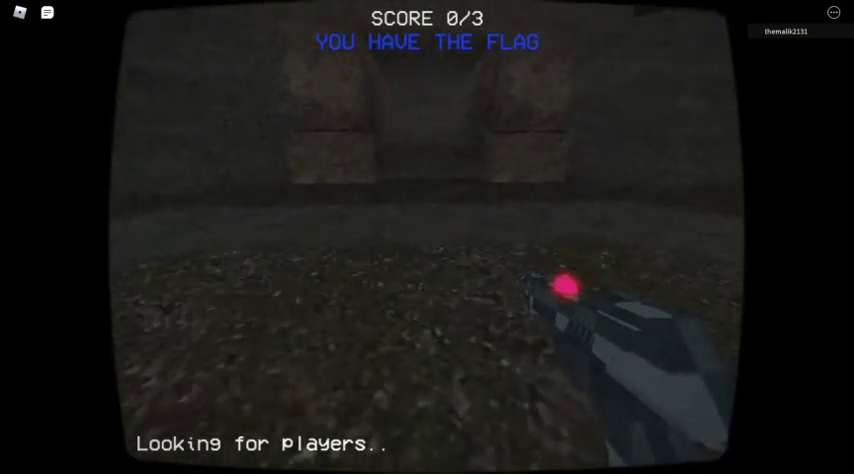
{"action": "key", "text": "w"}
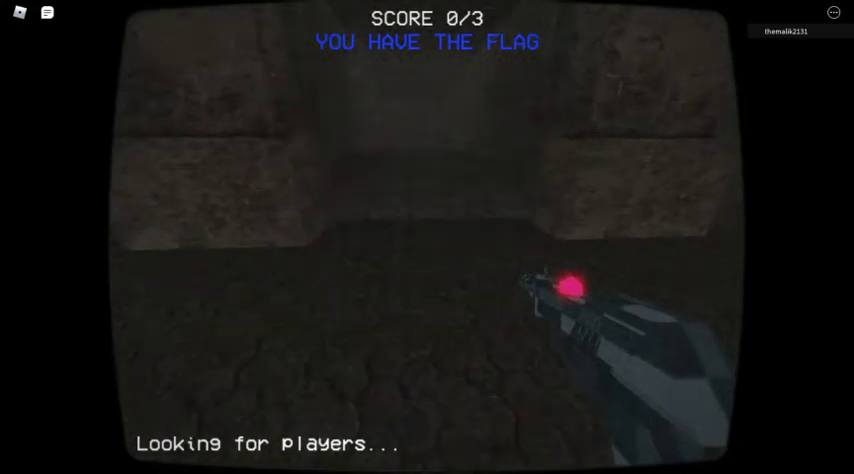
{"action": "key", "text": "w"}
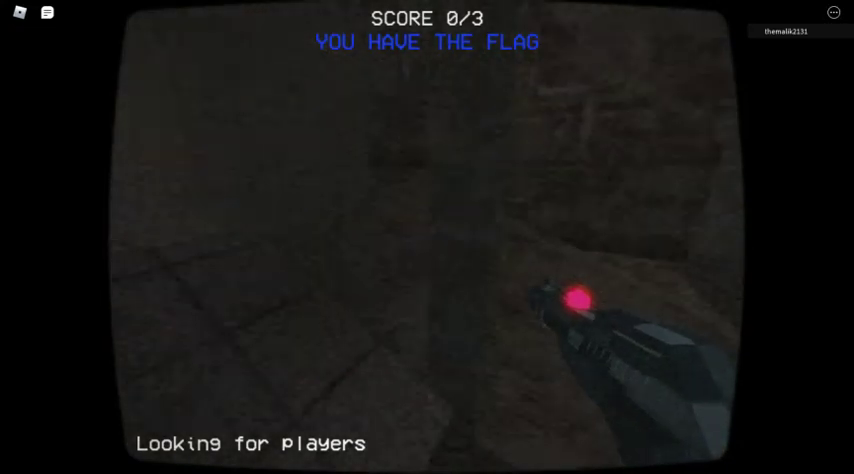
{"action": "key", "text": "w"}
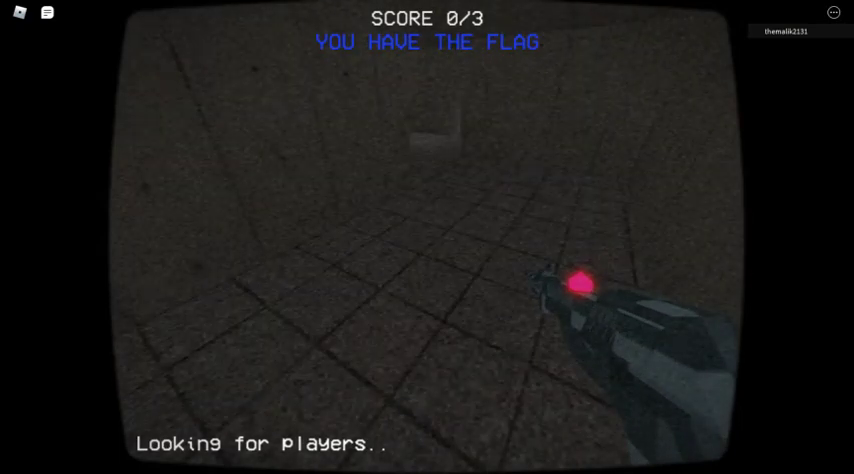
Step: Carry the flag through the next room and down the tiled corridor to its end
{"action": "key", "text": "w"}
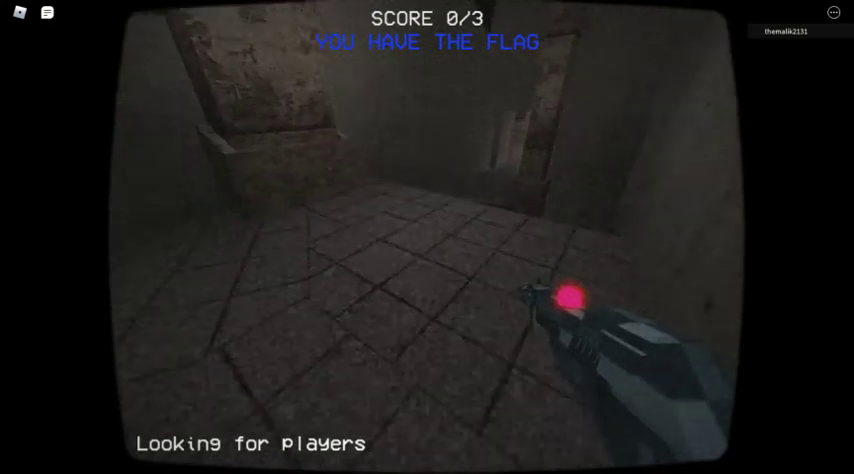
{"action": "key", "text": "w"}
{"action": "key", "text": "w"}
{"action": "key", "text": "w"}
{"action": "key", "text": "w"}
{"action": "key", "text": "w"}
{"action": "key", "text": "w"}
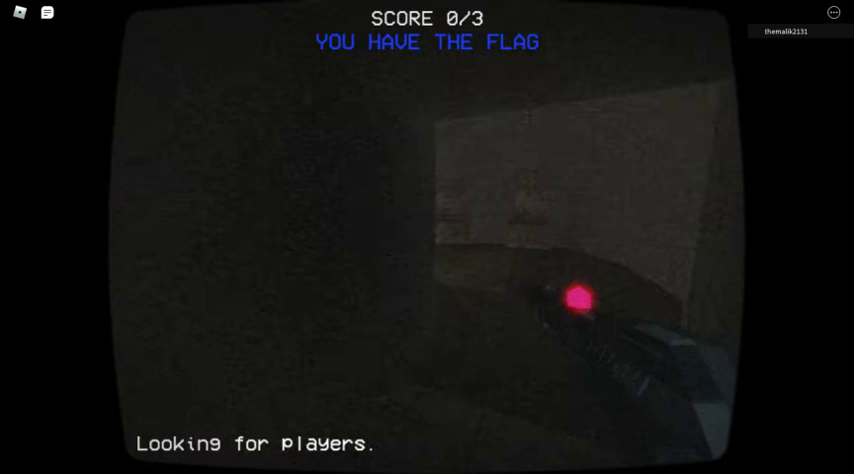
{"action": "key", "text": "w"}
{"action": "key", "text": "w"}
{"action": "key", "text": "w"}
{"action": "key", "text": "w"}
{"action": "key", "text": "w"}
{"action": "key", "text": "w"}
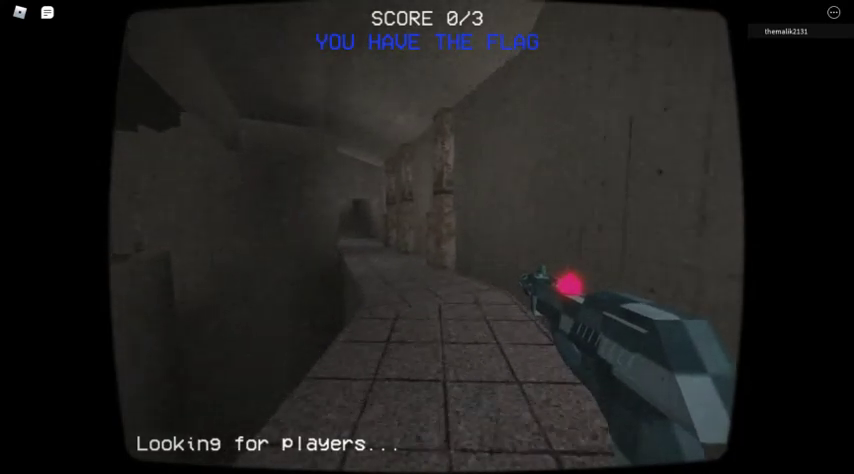
{"action": "key", "text": "w"}
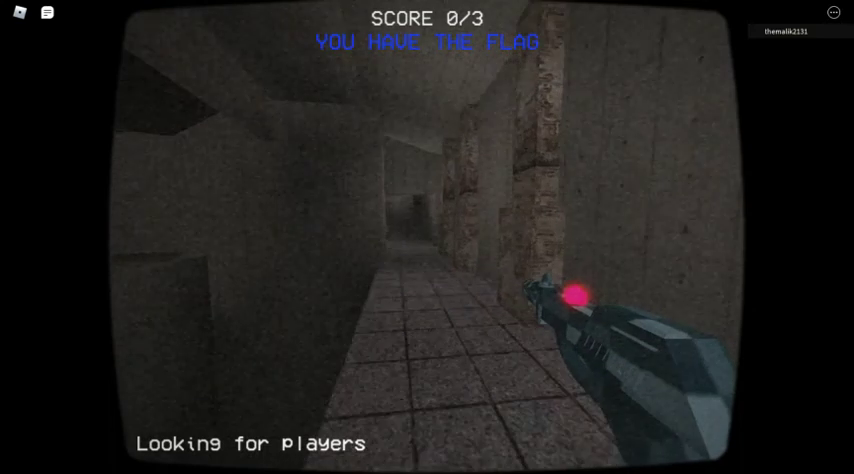
{"action": "key", "text": "w"}
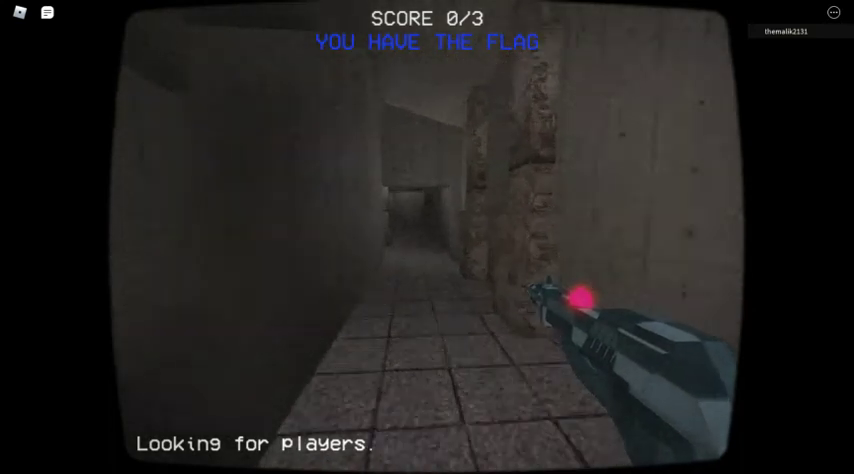
{"action": "key", "text": "w"}
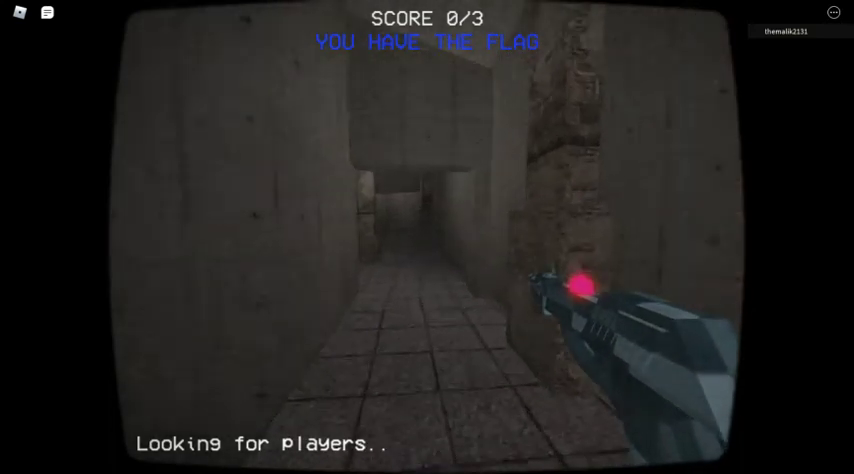
{"action": "key", "text": "w"}
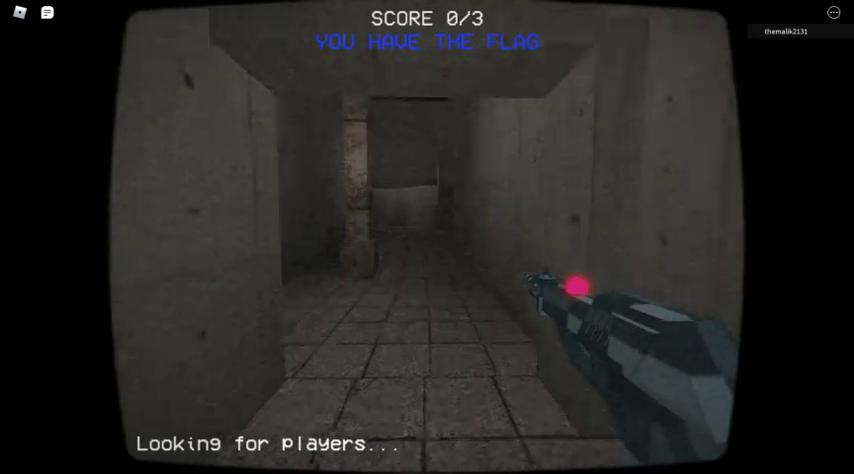
Step: Turn through the side doorway and follow the dark corridor beyond
{"action": "key", "text": "w"}
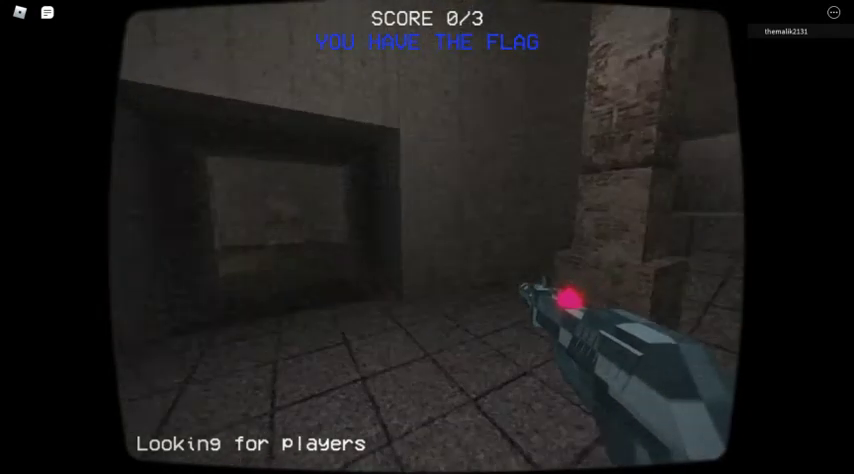
{"action": "key", "text": "w"}
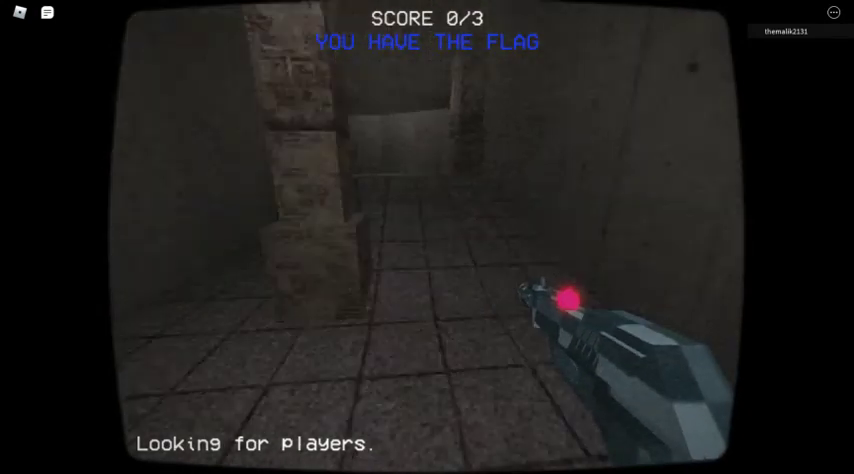
{"action": "key", "text": "w"}
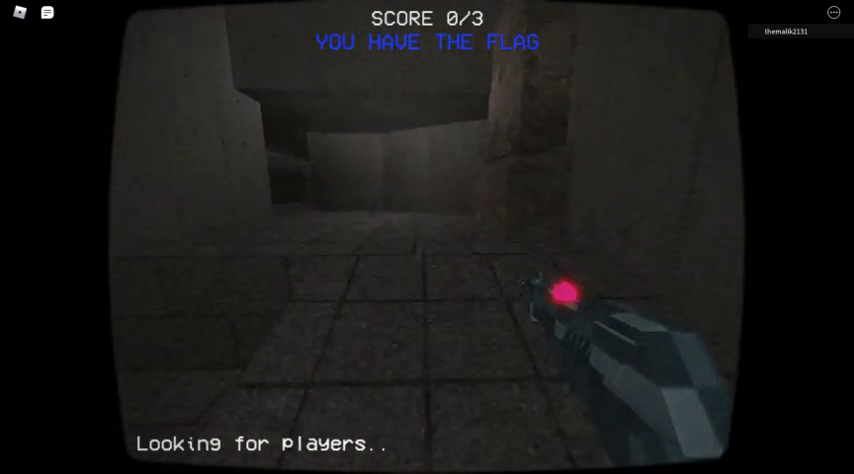
{"action": "key", "text": "w"}
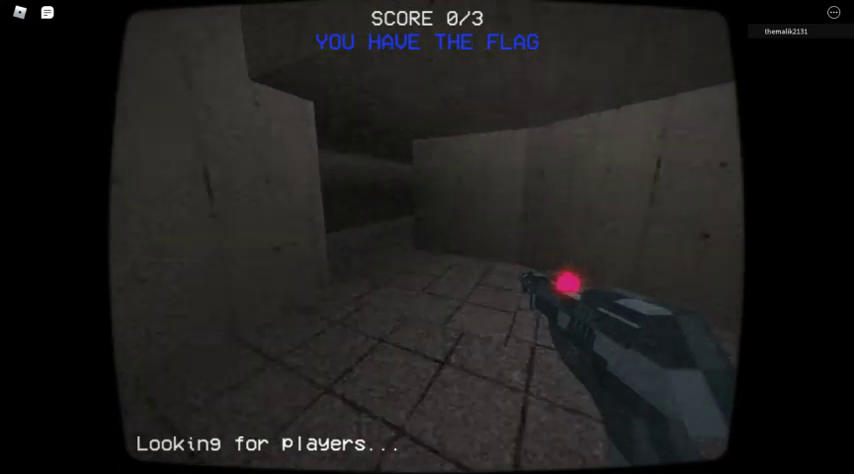
{"action": "key", "text": "w"}
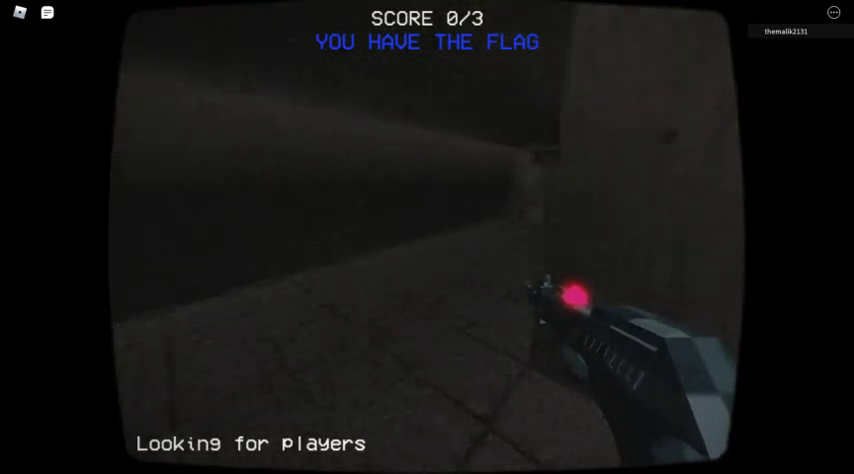
{"action": "key", "text": "w"}
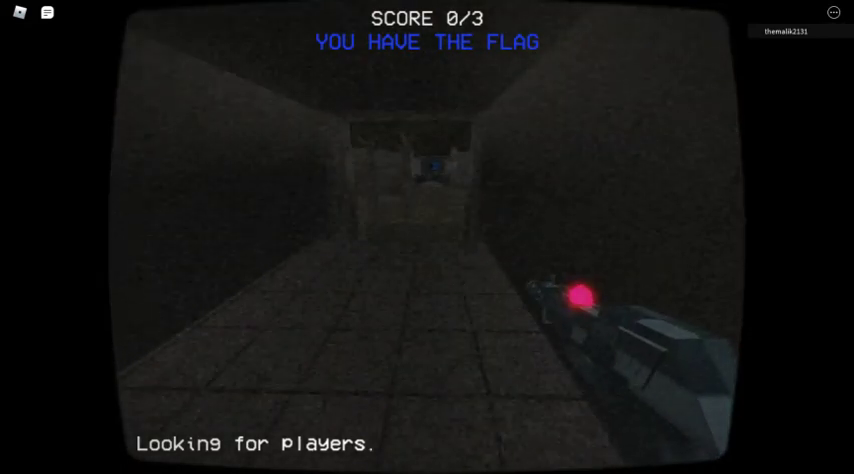
Step: Cross the outdoor courtyard past the tree to the blue flag at the blue base gate
{"action": "key", "text": "w"}
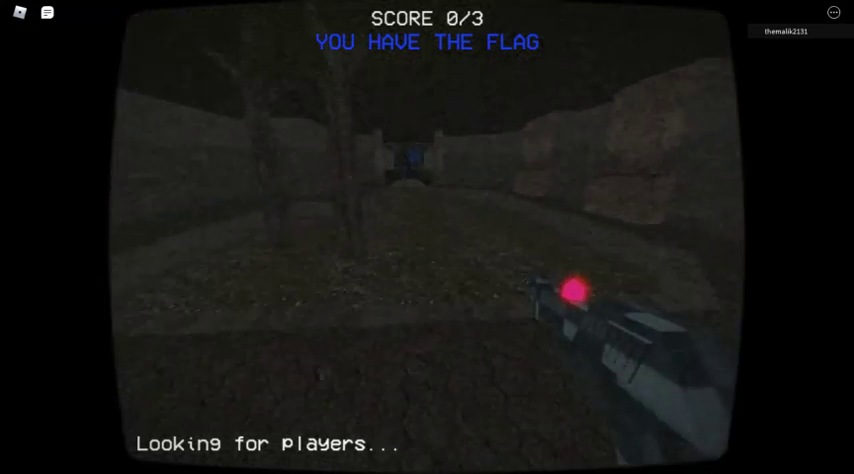
{"action": "key", "text": "w"}
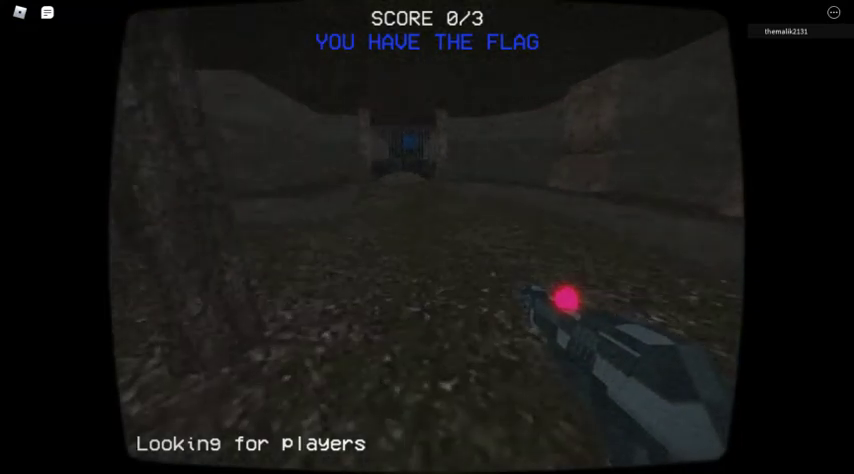
{"action": "key", "text": "w"}
{"action": "key", "text": "w"}
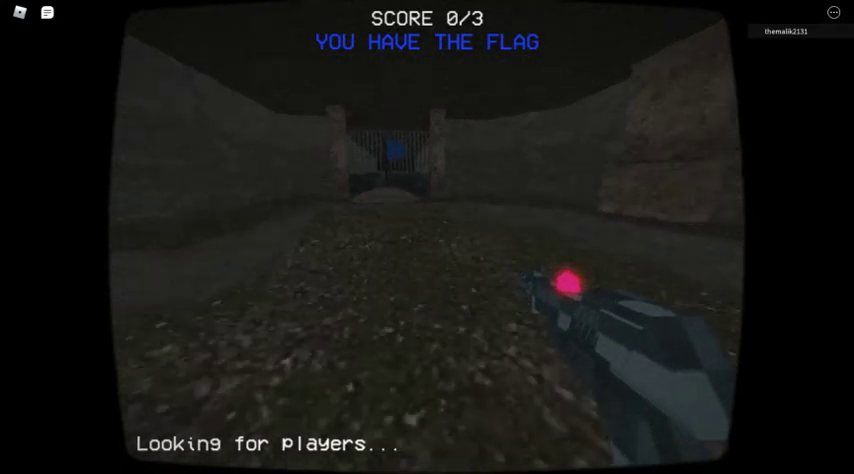
{"action": "key", "text": "w"}
{"action": "key", "text": "w"}
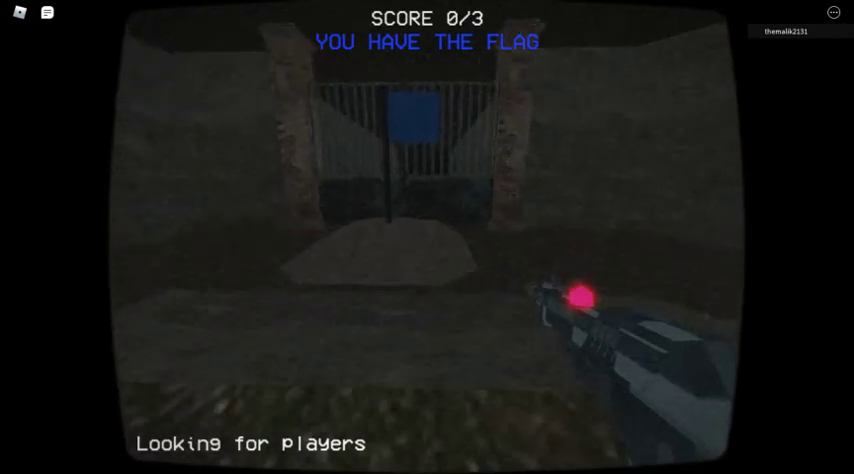
{"action": "key", "text": "w"}
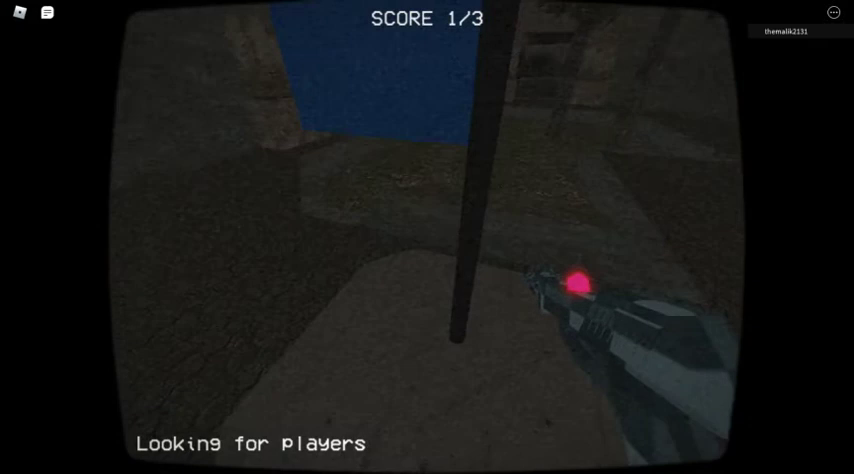
Step: Open the game's pause menu, then close it to resume playing
{"action": "key", "text": "Escape"}
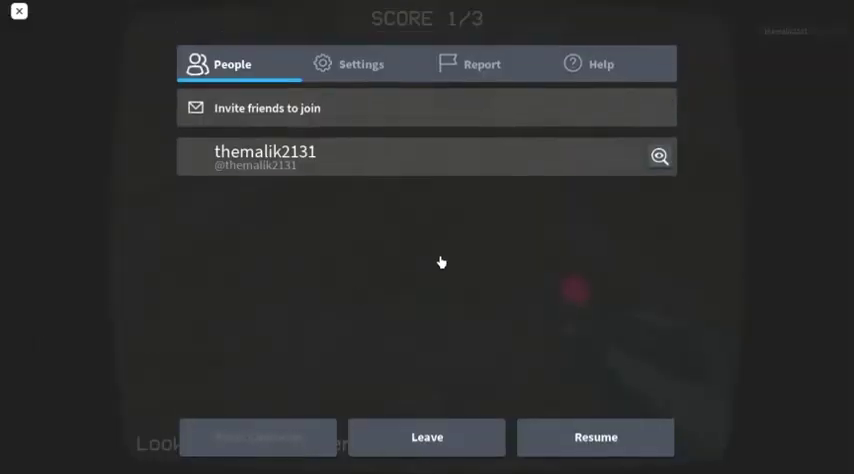
{"action": "key", "text": "Escape"}
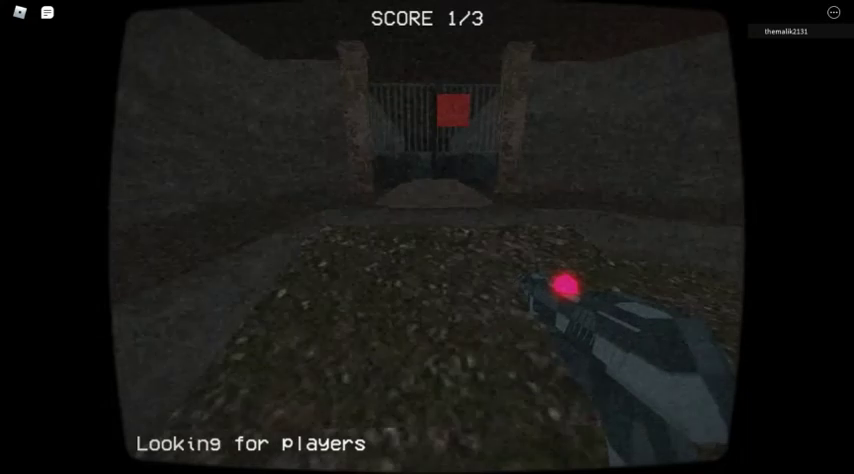
Step: Pick up the red flag, then briefly open and dismiss the system launcher
{"action": "key", "text": "w"}
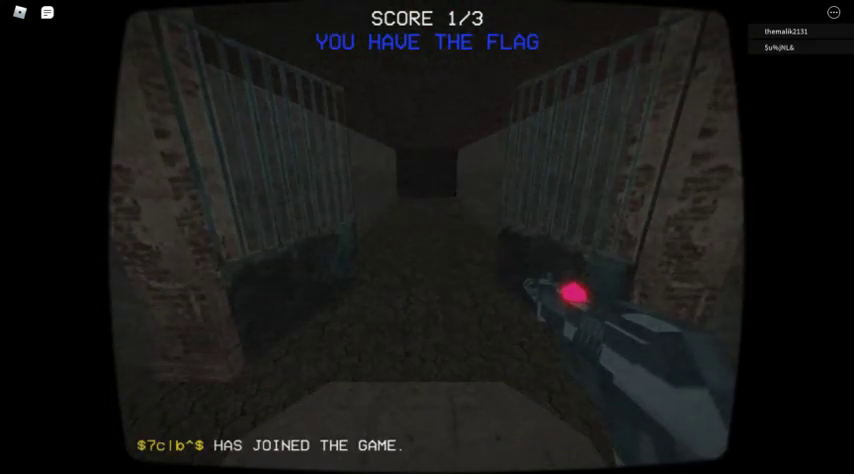
{"action": "key", "text": "w"}
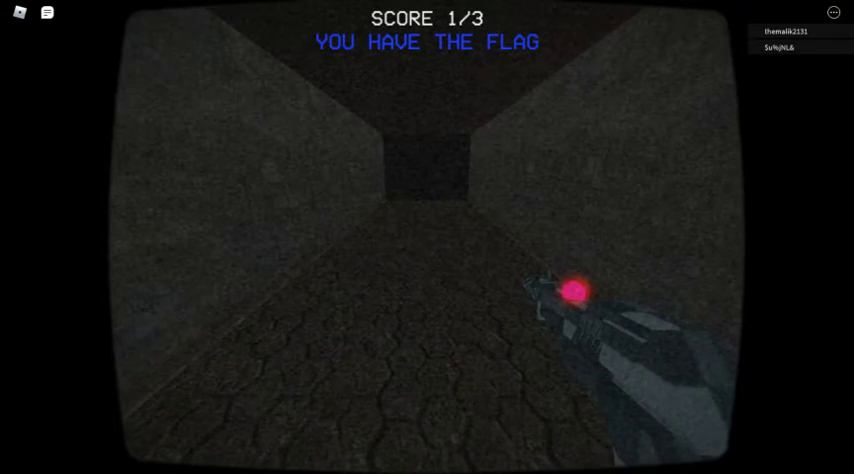
{"action": "key", "text": "super"}
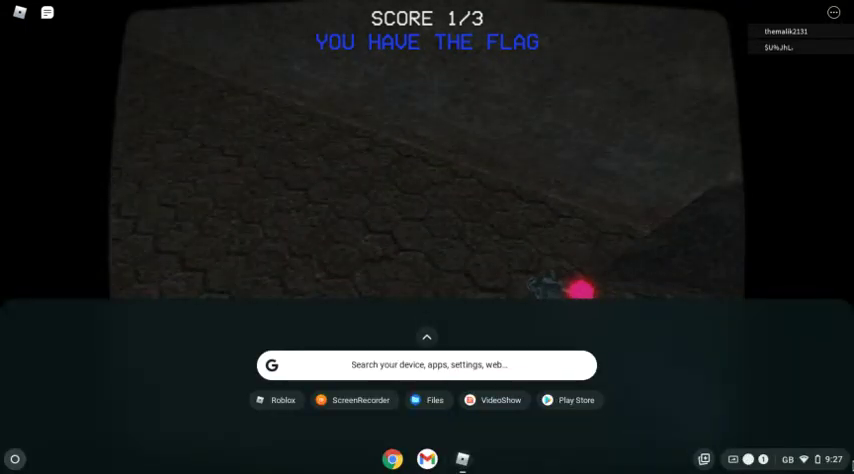
{"action": "key", "text": "alt+shift+s"}
{"action": "key", "text": "Escape"}
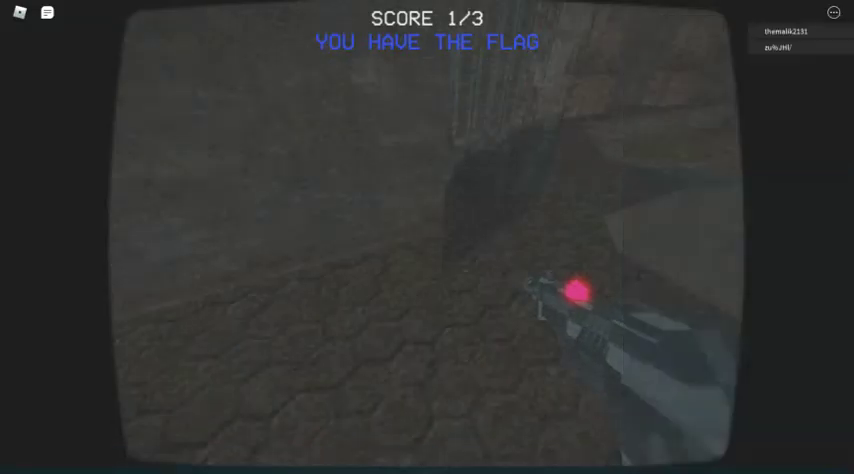
Step: Carry the flag from the dark wall through the corridor between the walls
{"action": "key", "text": "w"}
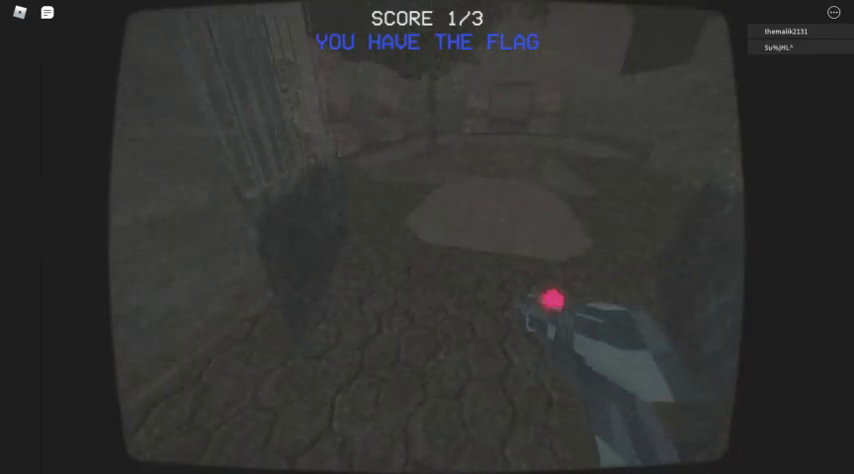
{"action": "key", "text": "w"}
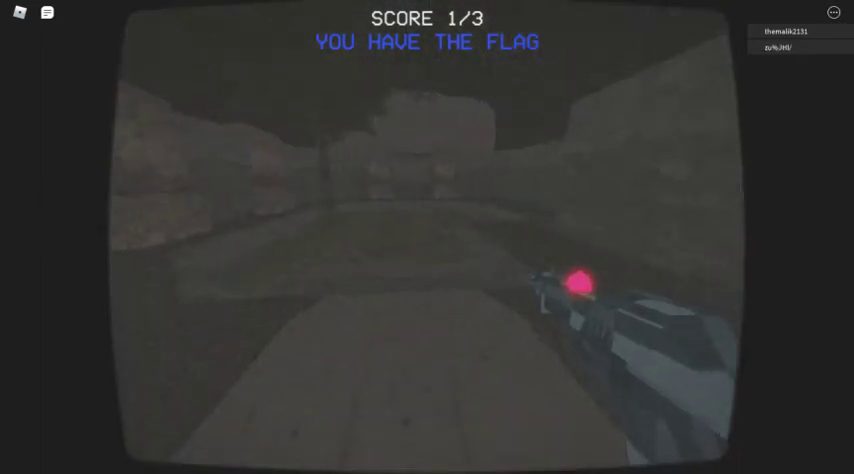
{"action": "key", "text": "w"}
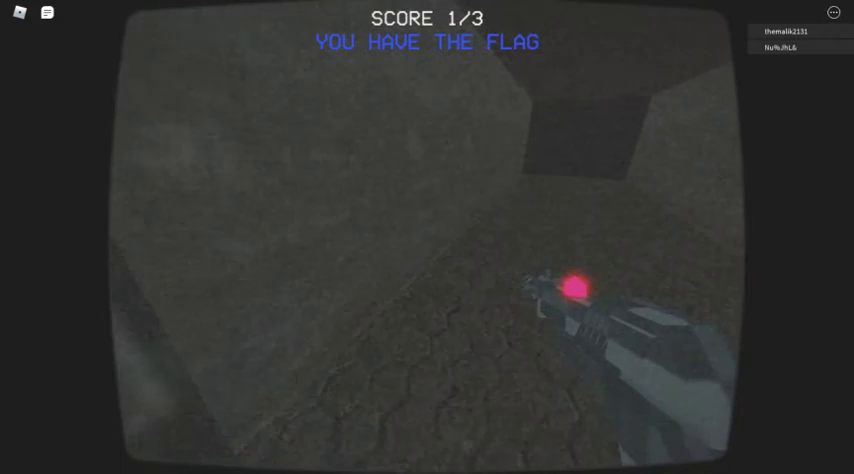
{"action": "key", "text": "w"}
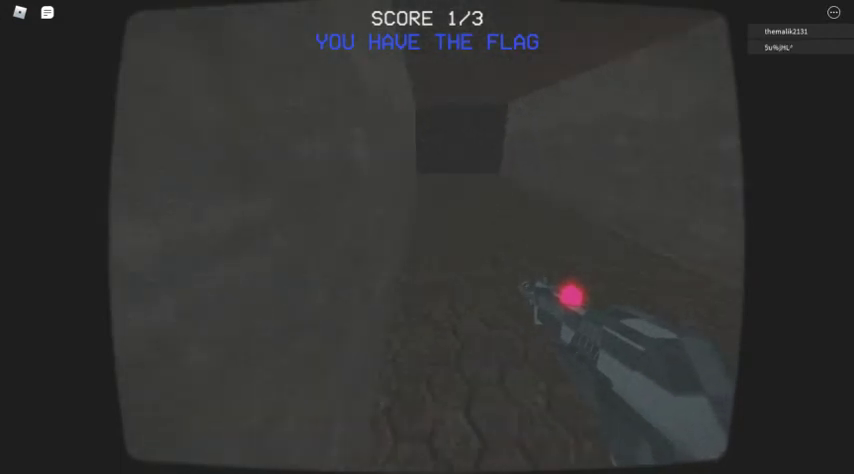
{"action": "key", "text": "w"}
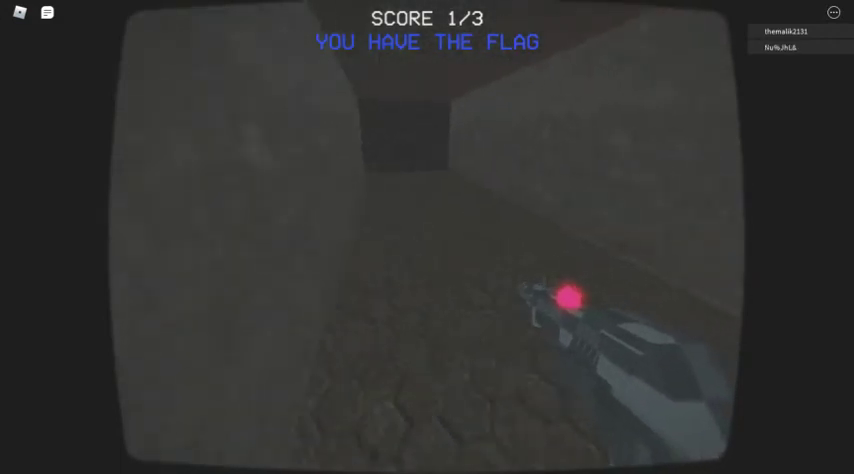
{"action": "key", "text": "w"}
Step: Walk past the pillar across the open area toward the far-wall doorway
{"action": "key", "text": "w"}
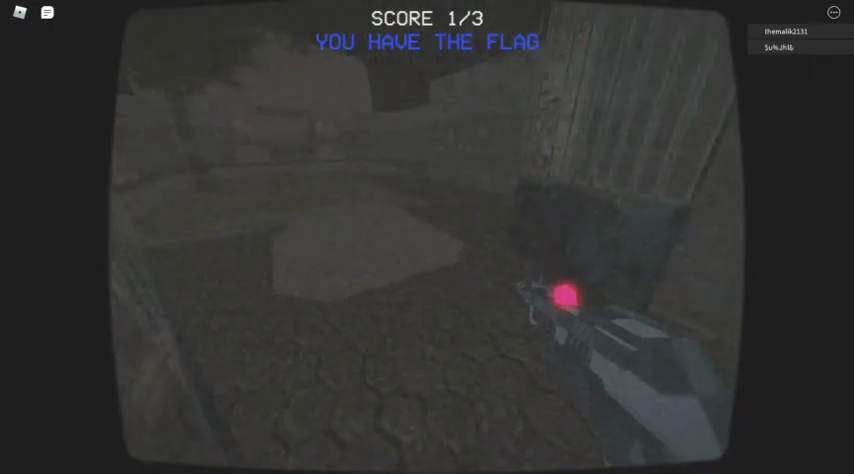
{"action": "key", "text": "w"}
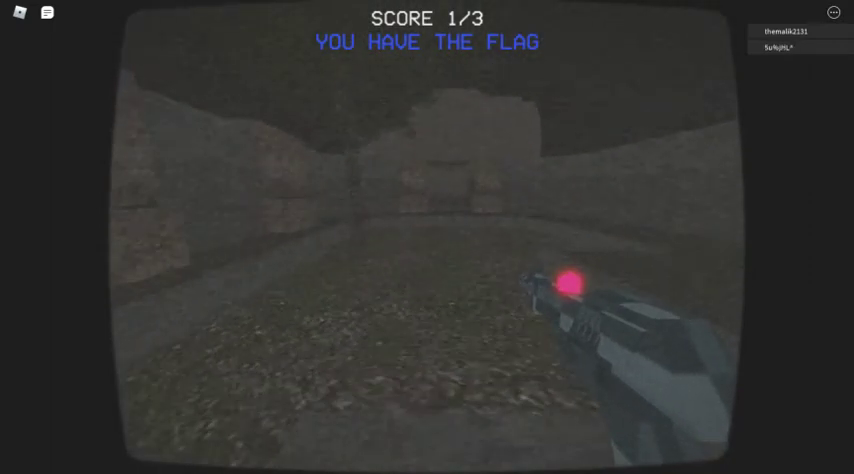
{"action": "key", "text": "w"}
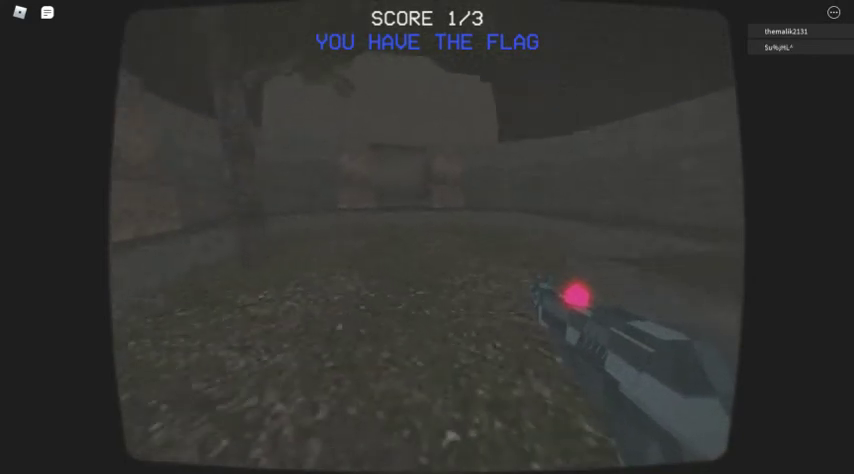
{"action": "key", "text": "w"}
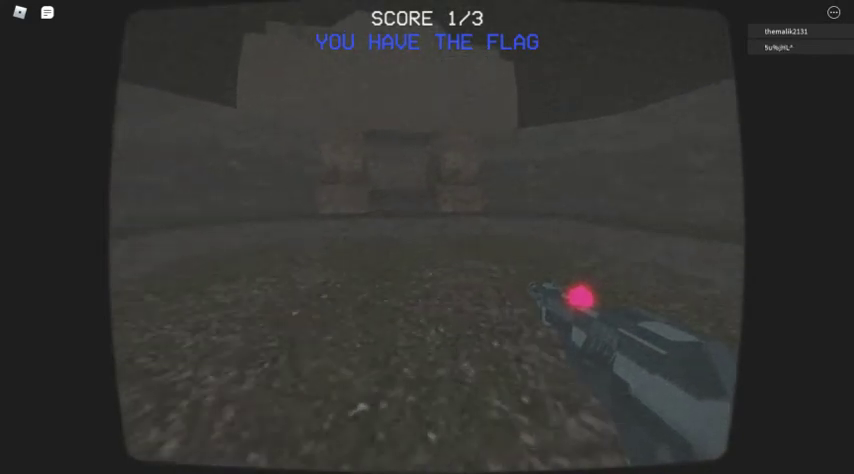
Step: Pause and resume, then carry the flag through the doorway into the stone corridor
{"action": "key", "text": "Escape"}
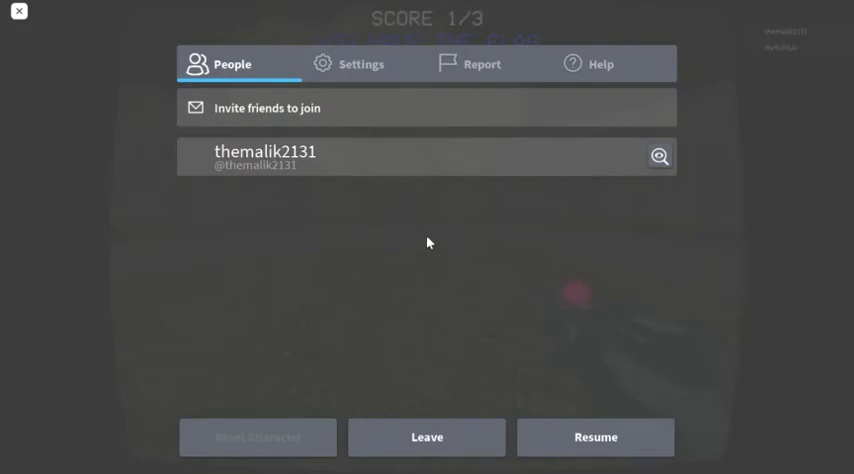
{"action": "key", "text": "Escape"}
{"action": "key", "text": "w"}
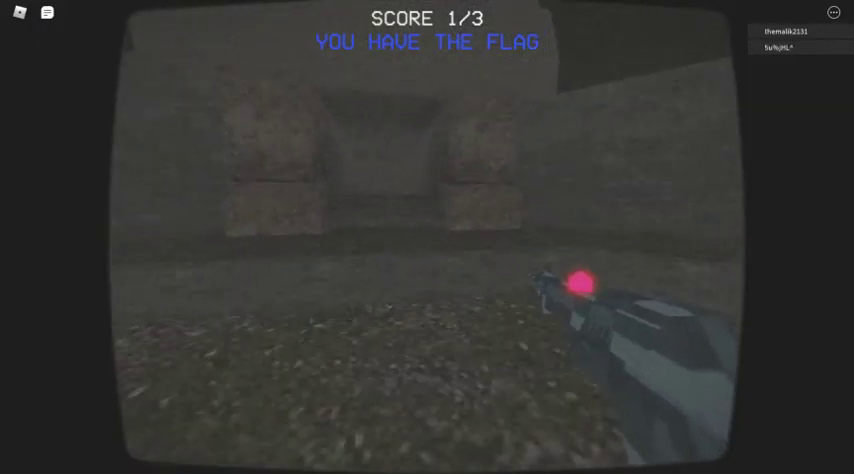
{"action": "key", "text": "w"}
{"action": "key", "text": "w"}
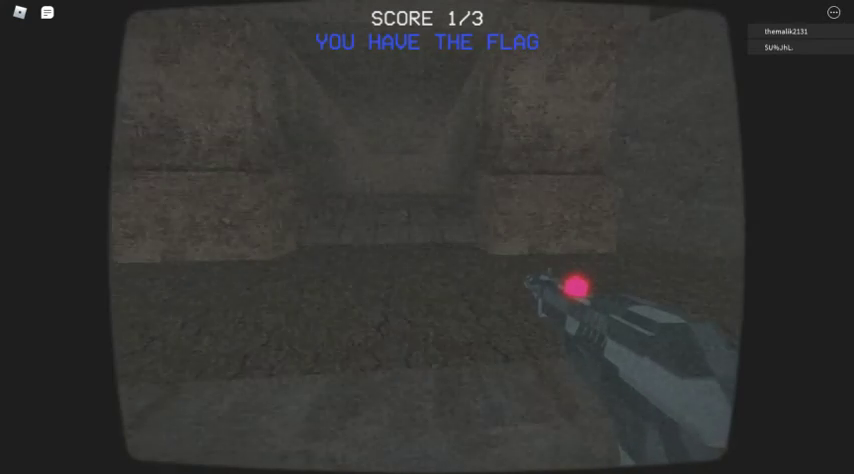
{"action": "key", "text": "w"}
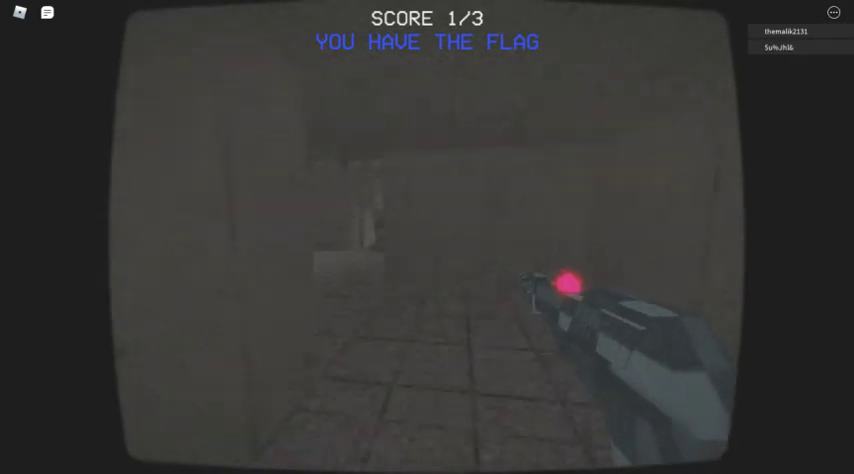
Step: Carry the flag down the corridor past the pillar to the doorway at its end
{"action": "key", "text": "w"}
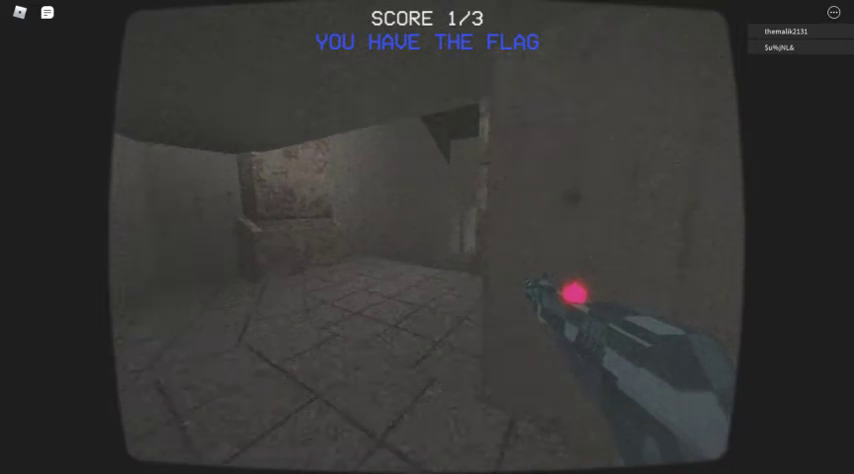
{"action": "key", "text": "w"}
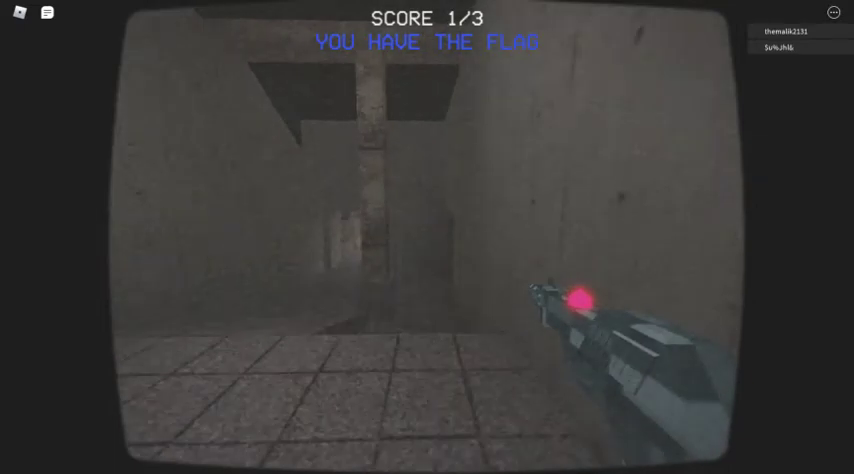
{"action": "key", "text": "w"}
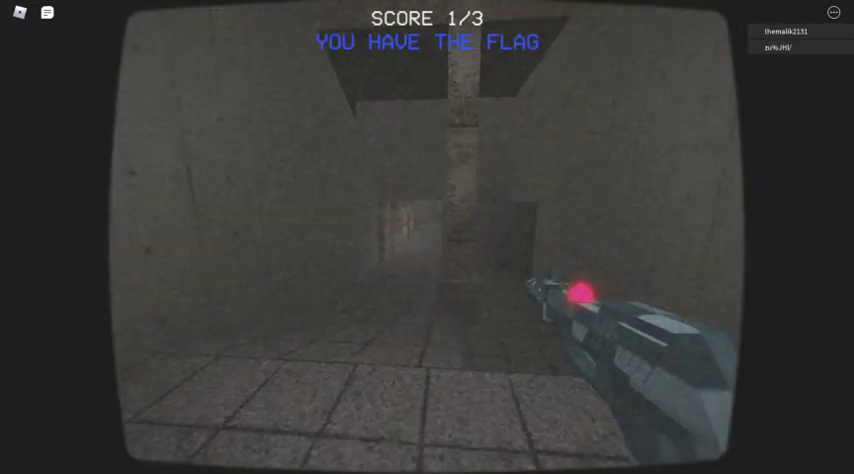
{"action": "key", "text": "w"}
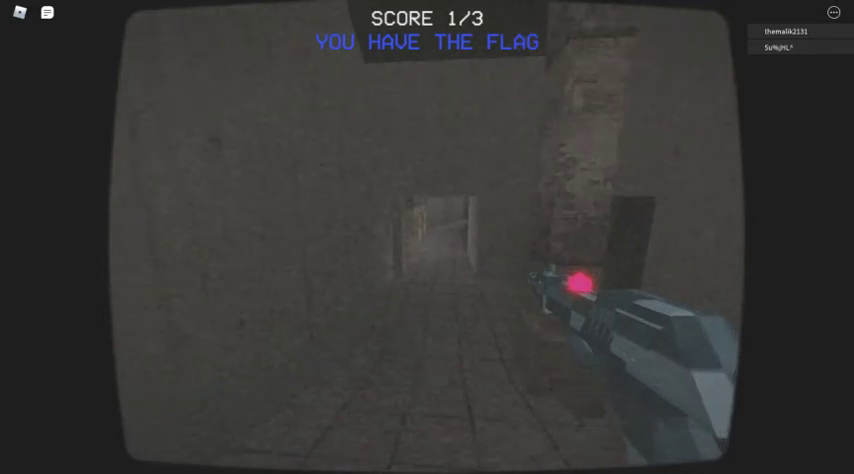
{"action": "key", "text": "w"}
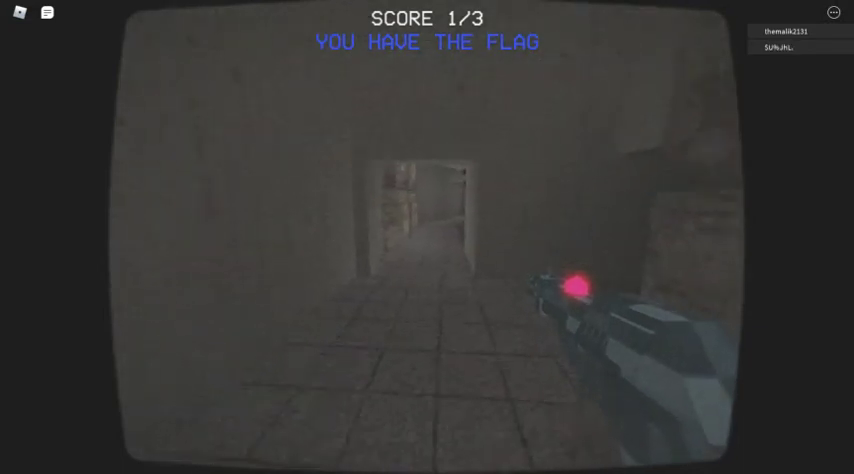
{"action": "key", "text": "w"}
{"action": "key", "text": "w"}
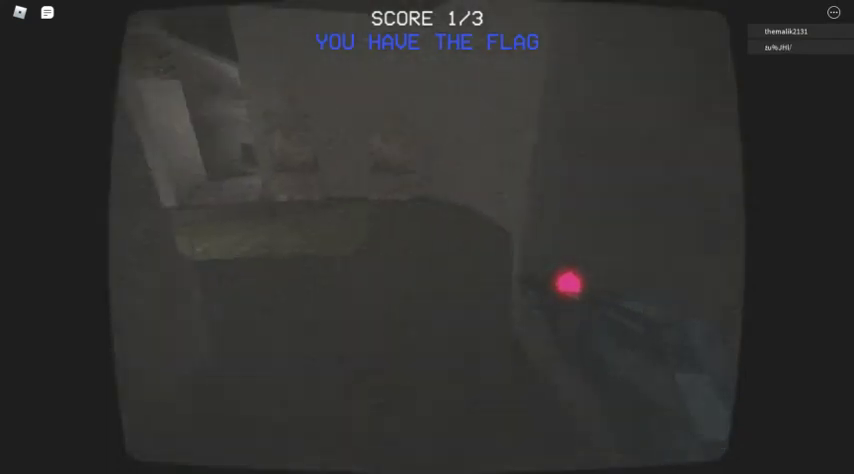
Step: Step into the courtyard toward its wall and bring up the ChromeOS launcher
{"action": "key", "text": "w"}
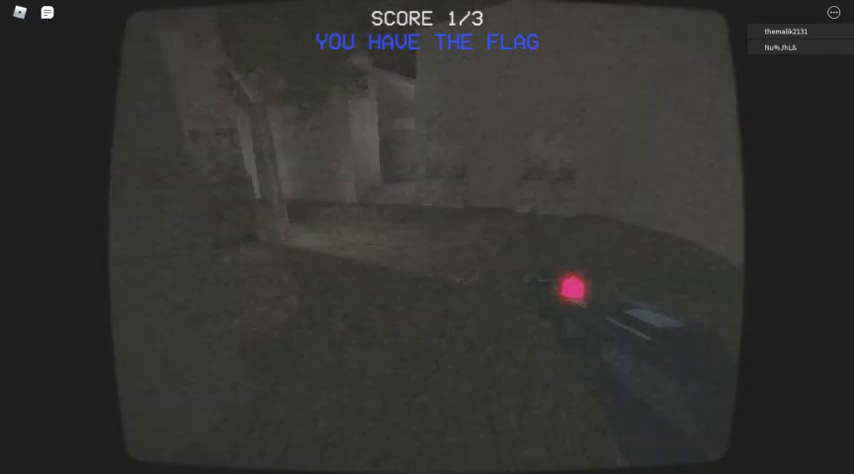
{"action": "key", "text": "w"}
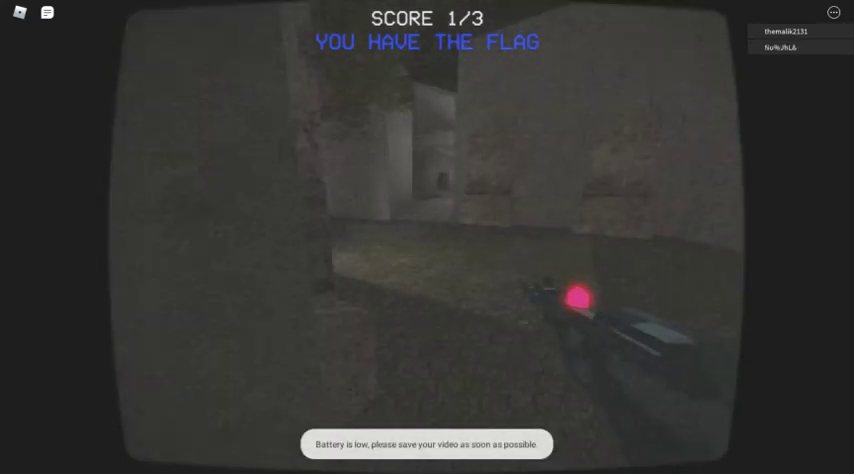
{"action": "key", "text": "w"}
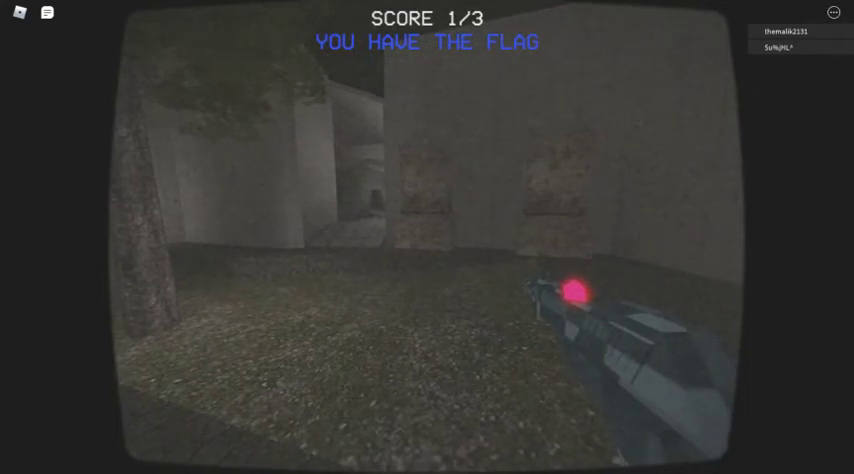
{"action": "key", "text": "super"}
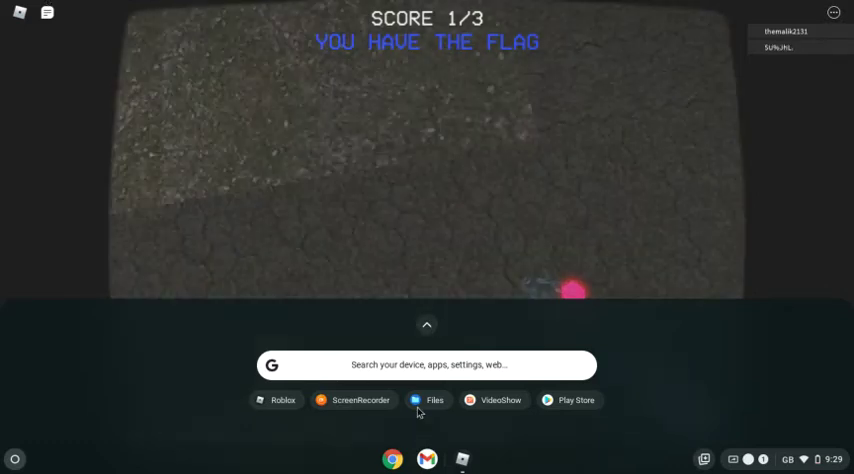
Step: Dismiss the launcher, then open and close the in-game menu to resume play
{"action": "key", "text": "alt+shift+s"}
{"action": "key", "text": "Escape"}
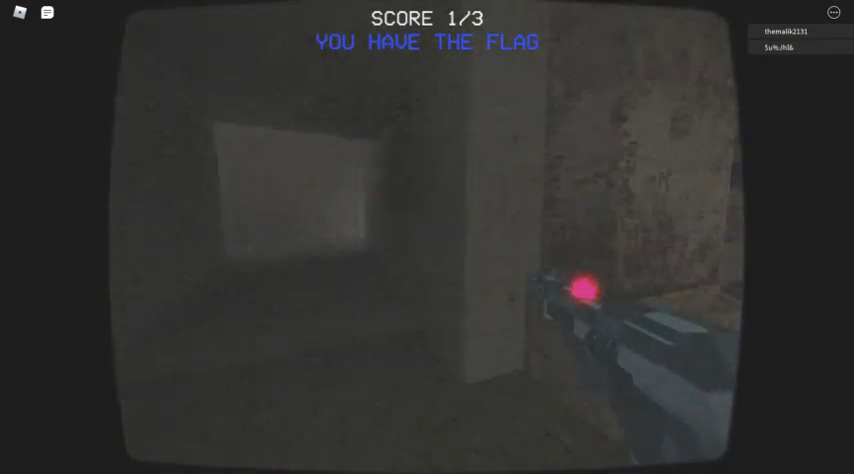
{"action": "key", "text": "Escape"}
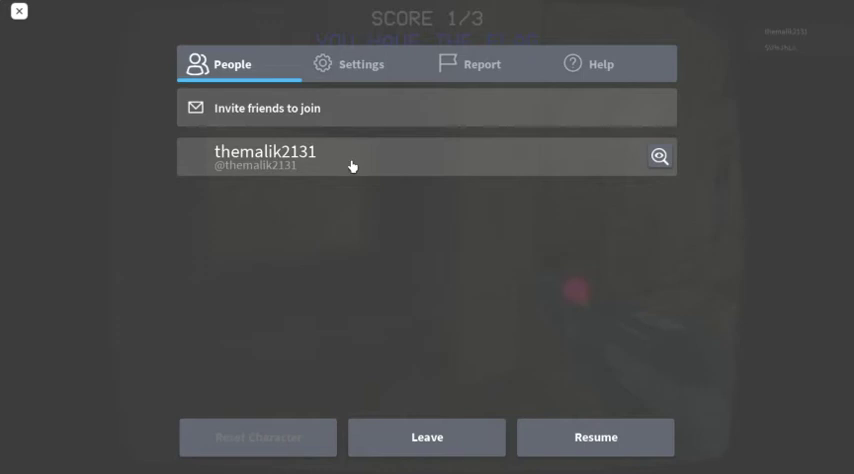
{"action": "key", "text": "Escape"}
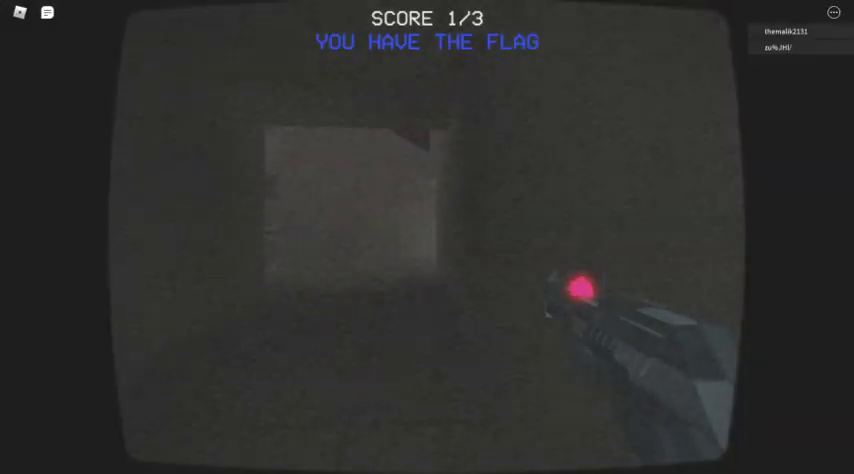
Step: Carry the flag through the doorway and dark corridor, then drop into the courtyard
{"action": "key", "text": "w"}
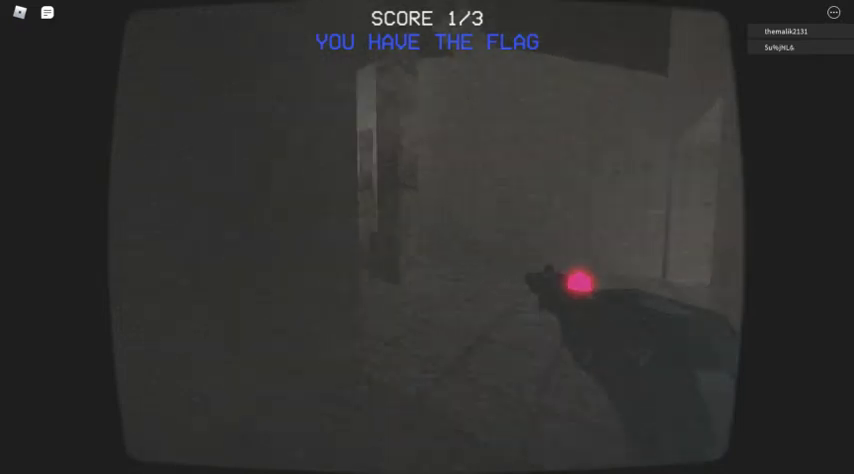
{"action": "key", "text": "w"}
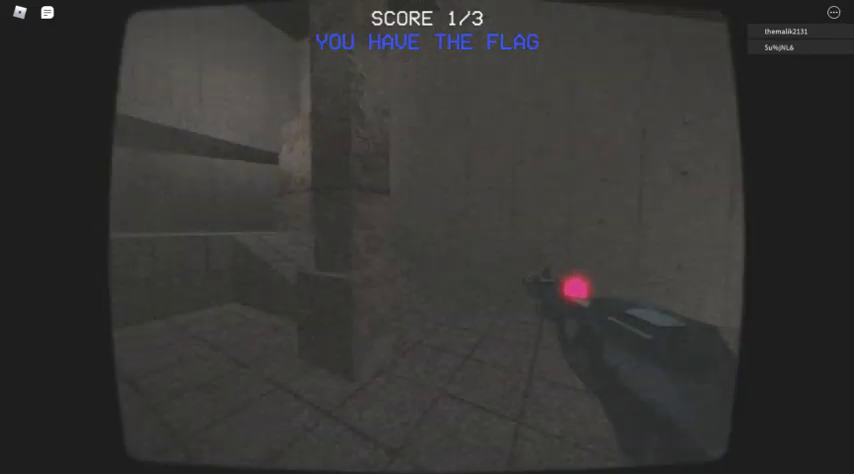
{"action": "key", "text": "w"}
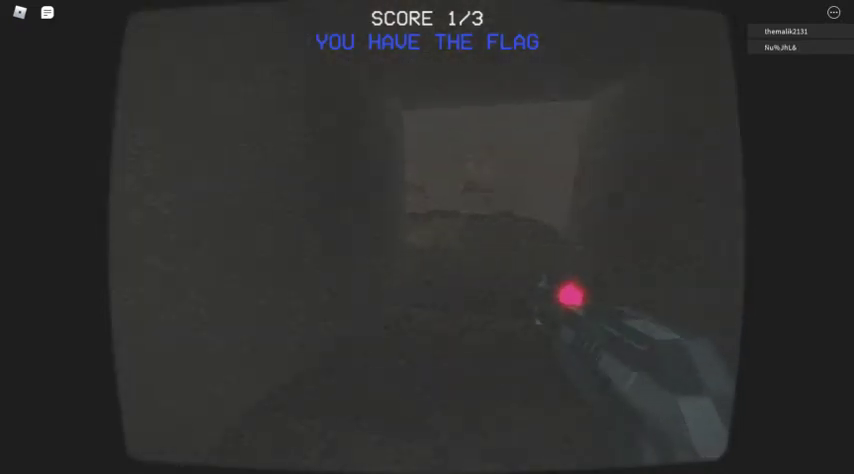
{"action": "key", "text": "w"}
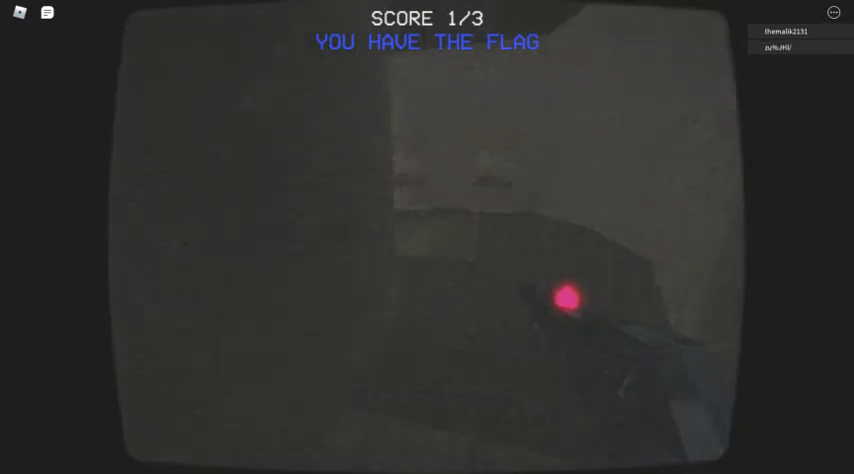
{"action": "key", "text": "w"}
{"action": "key", "text": "w"}
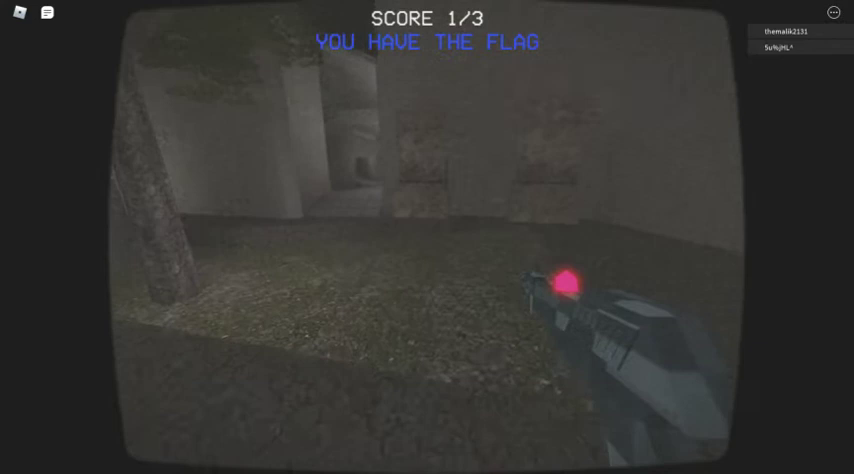
Step: Cross the courtyard into the narrow tiled corridor and follow it around the bend
{"action": "key", "text": "w"}
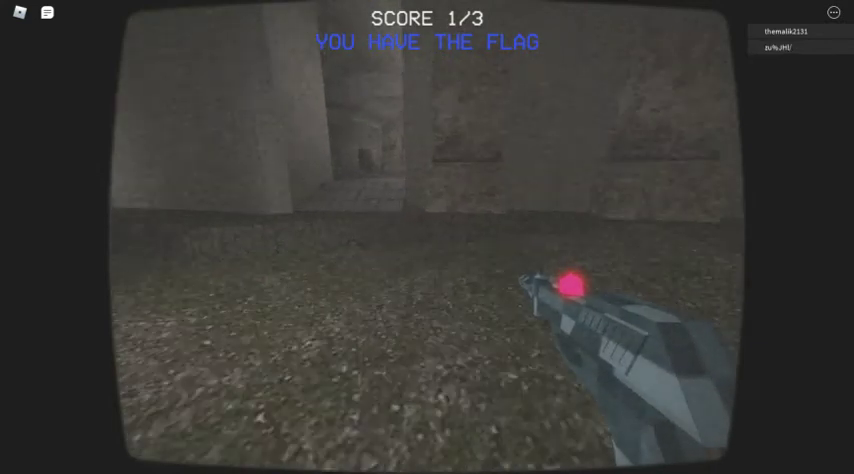
{"action": "key", "text": "w"}
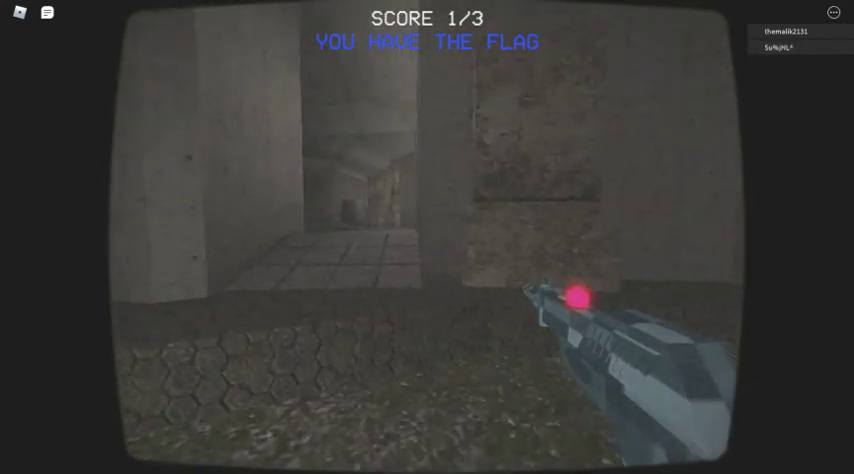
{"action": "key", "text": "w"}
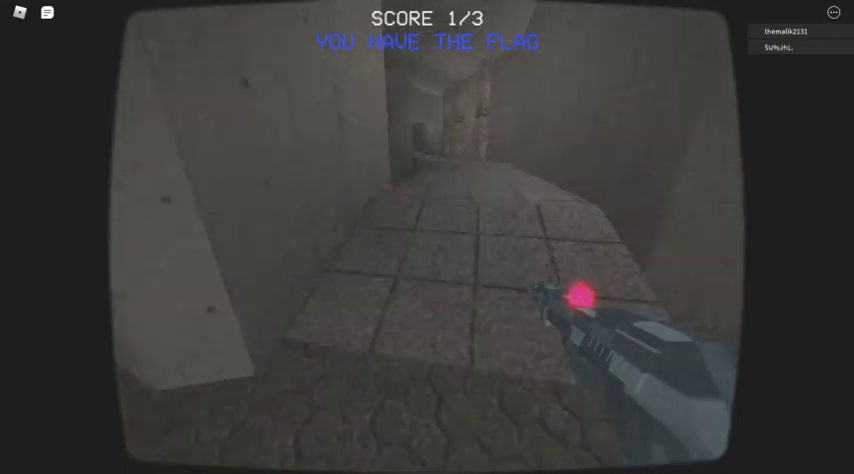
{"action": "key", "text": "w"}
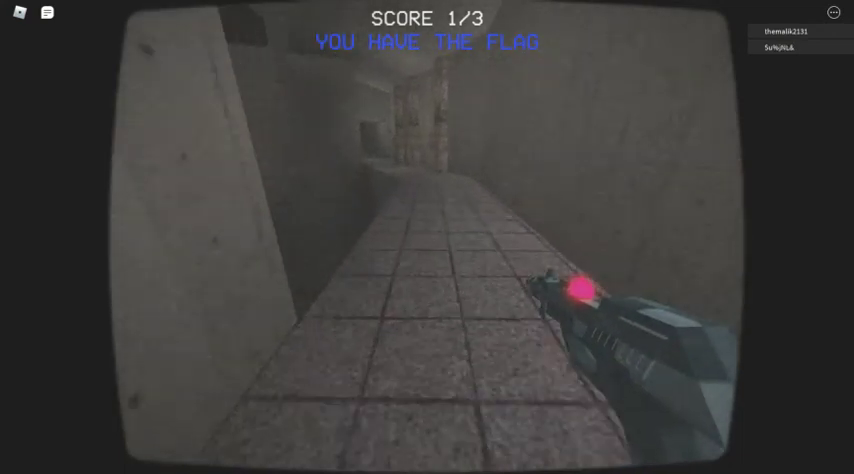
{"action": "key", "text": "w"}
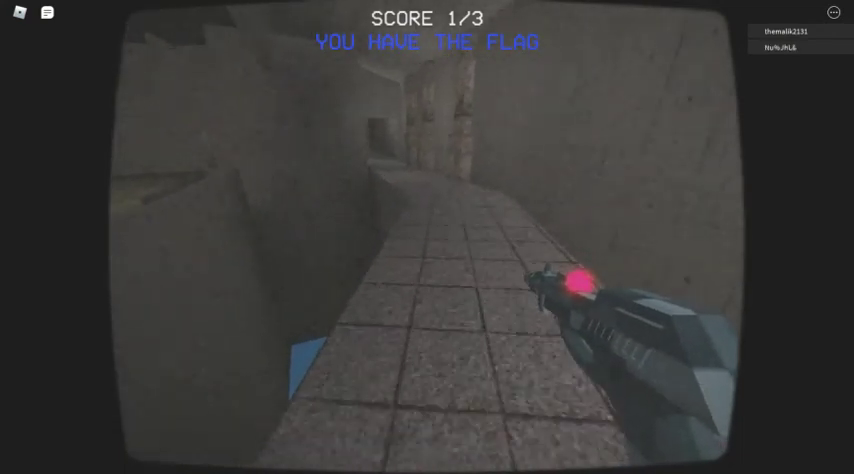
{"action": "key", "text": "w"}
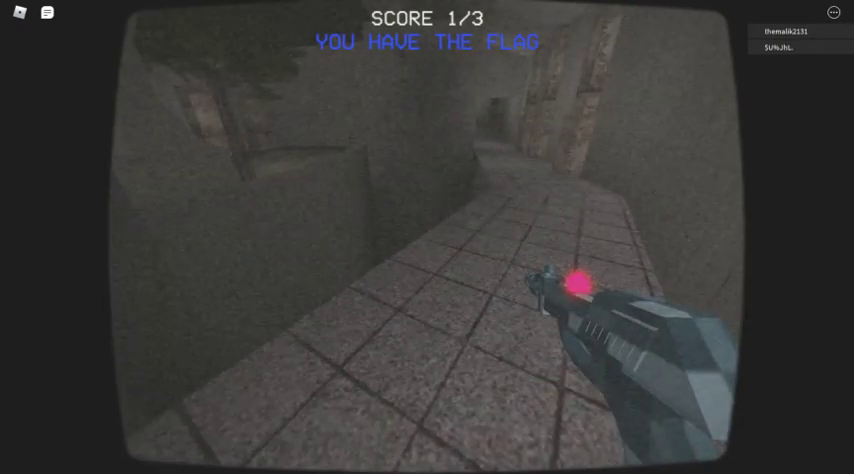
{"action": "key", "text": "w"}
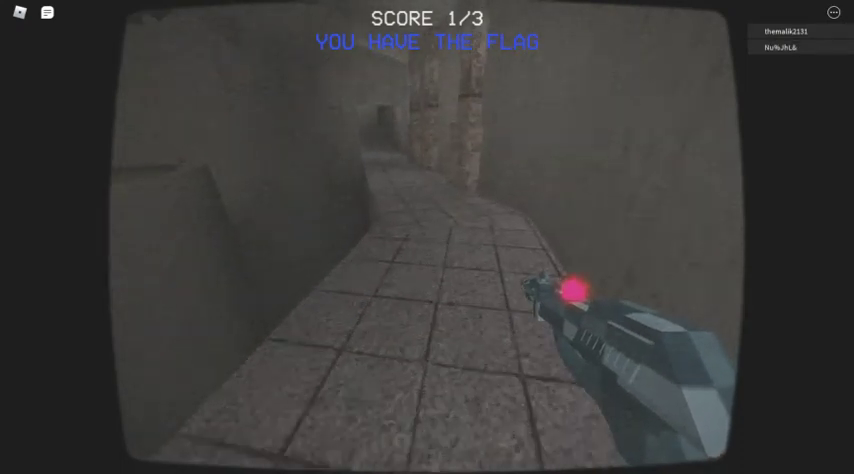
{"action": "key", "text": "w"}
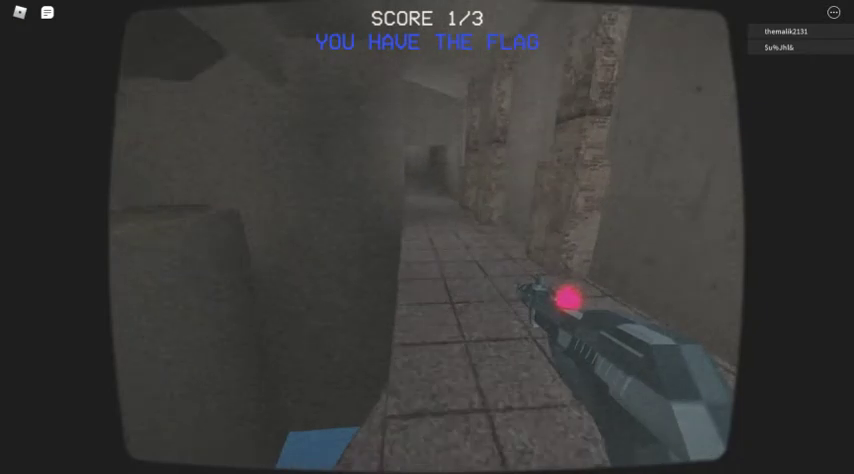
Step: Reach the corridor's far end, go through the dark opening, and pause briefly
{"action": "key", "text": "w"}
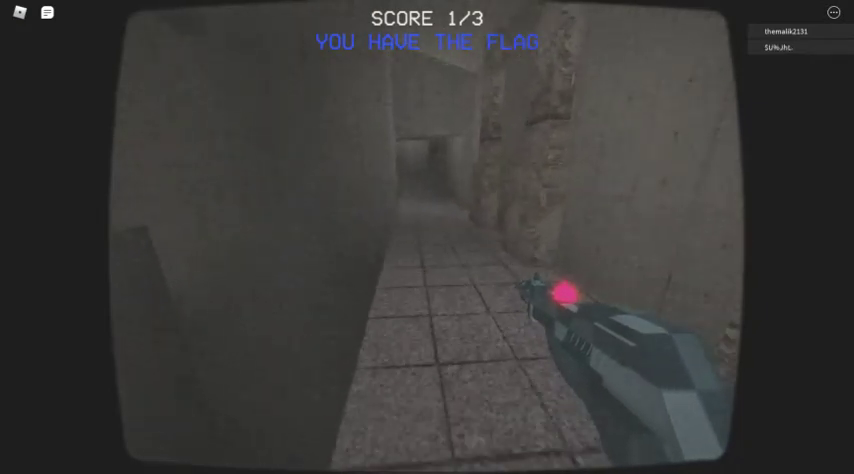
{"action": "key", "text": "w"}
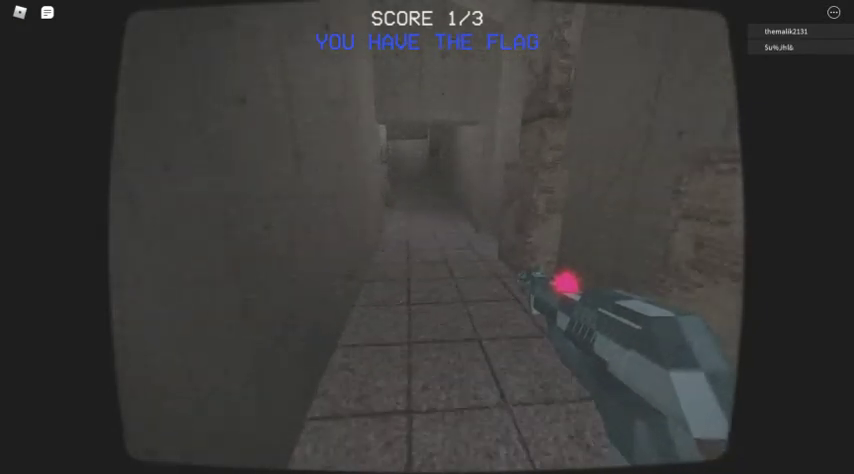
{"action": "key", "text": "w"}
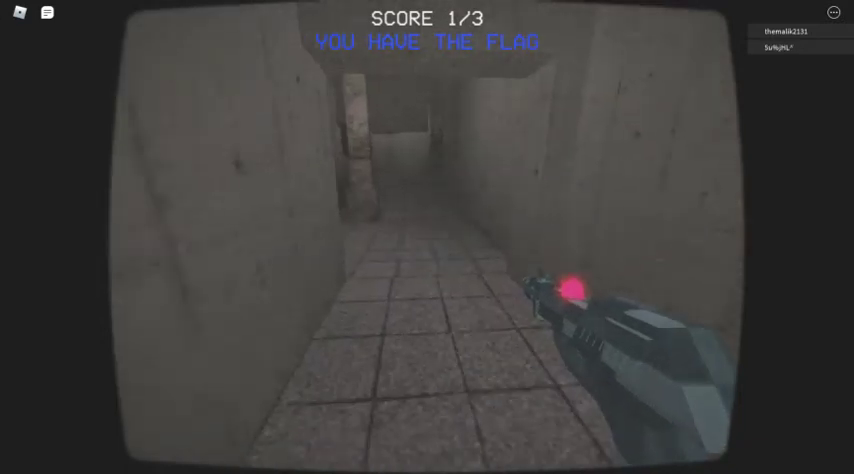
{"action": "key", "text": "w"}
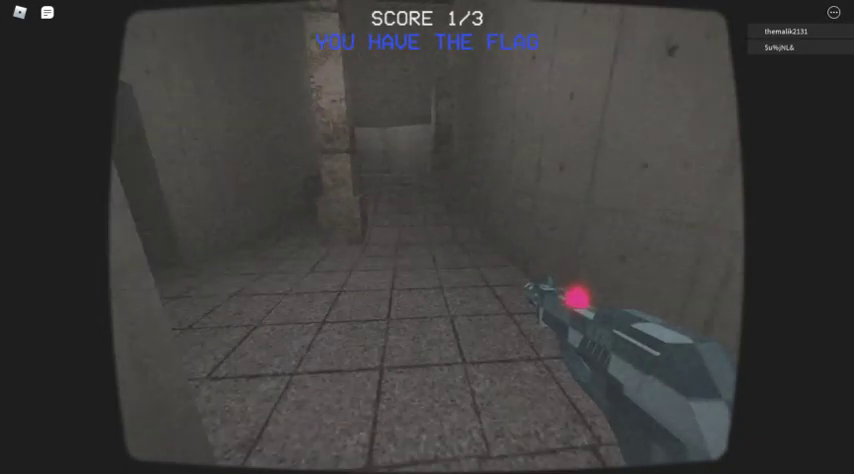
{"action": "key", "text": "w"}
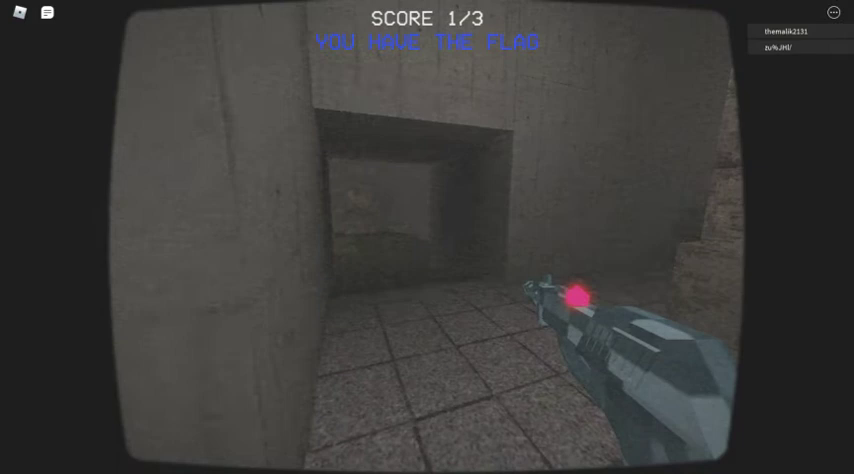
{"action": "key", "text": "w"}
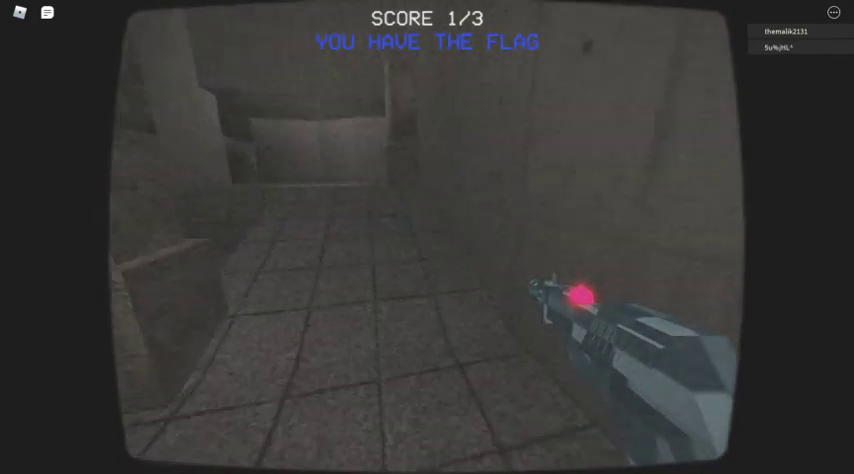
{"action": "key", "text": "w"}
{"action": "key", "text": "Escape"}
{"action": "key", "text": "Escape"}
{"action": "key", "text": "w"}
{"action": "key", "text": "w"}
{"action": "key", "text": "w"}
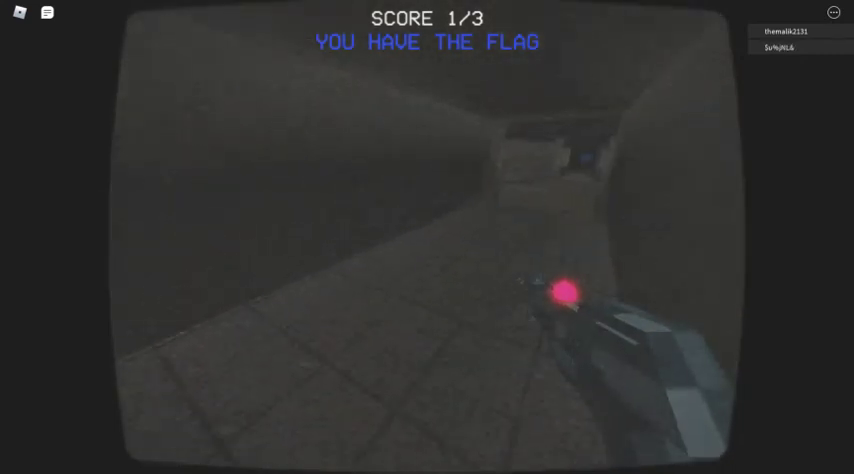
Step: Turn down the next corridor and cross the open area to the blue-flag doorway
{"action": "key", "text": "w"}
{"action": "key", "text": "w"}
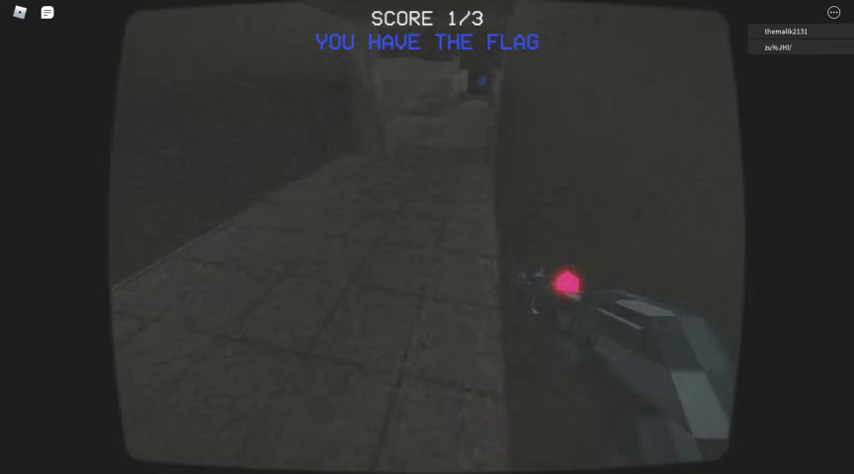
{"action": "key", "text": "w"}
{"action": "key", "text": "w"}
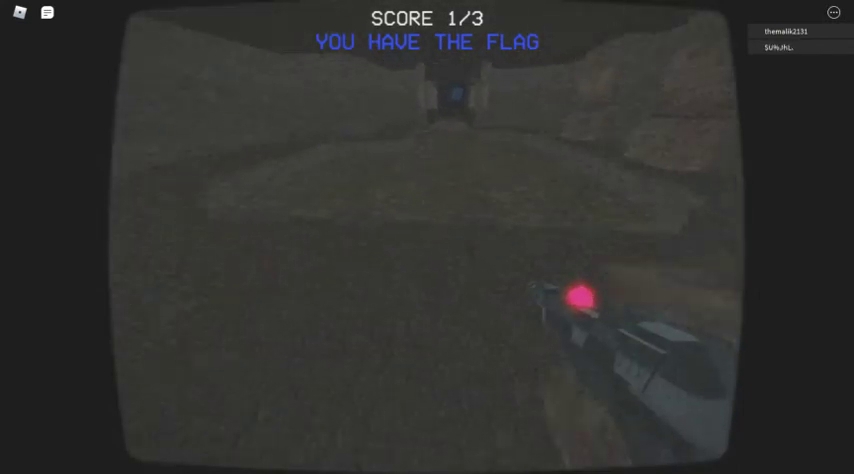
{"action": "key", "text": "w"}
{"action": "key", "text": "w"}
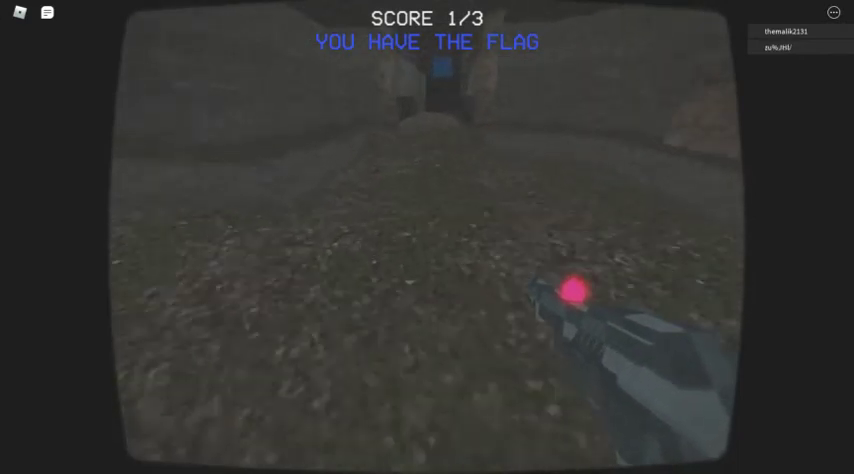
{"action": "key", "text": "w"}
{"action": "key", "text": "w"}
{"action": "key", "text": "w"}
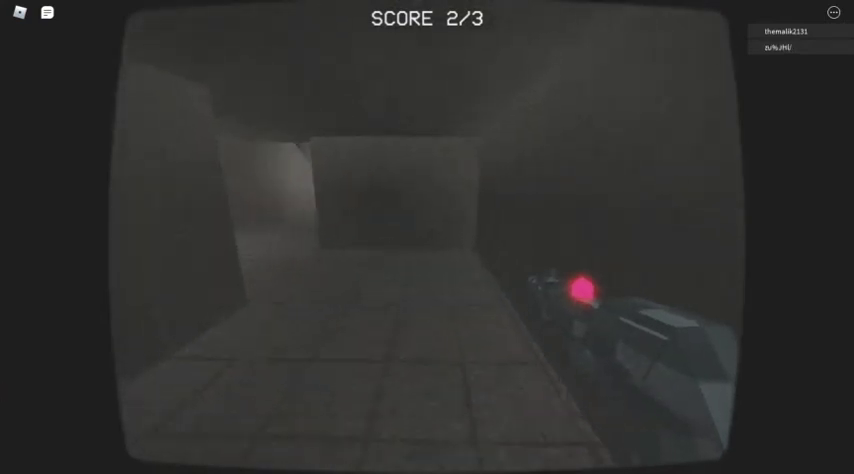
Step: Resume from the pause menu and walk out of the corridor into the room
{"action": "key", "text": "Escape"}
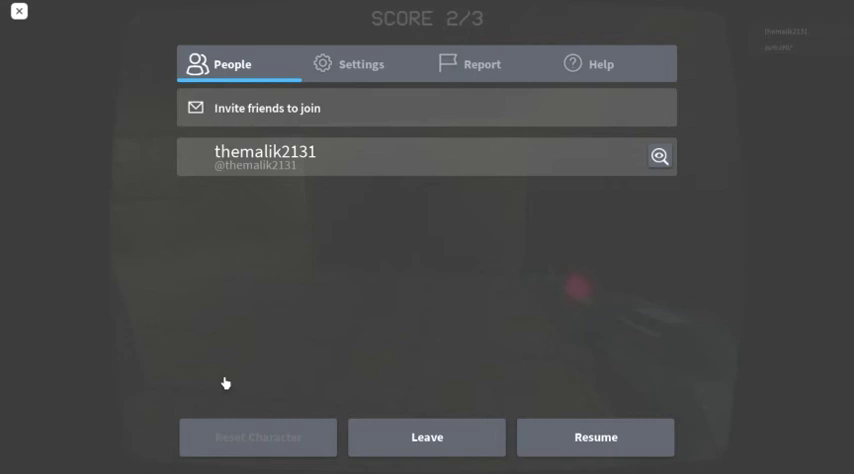
{"action": "key", "text": "Escape"}
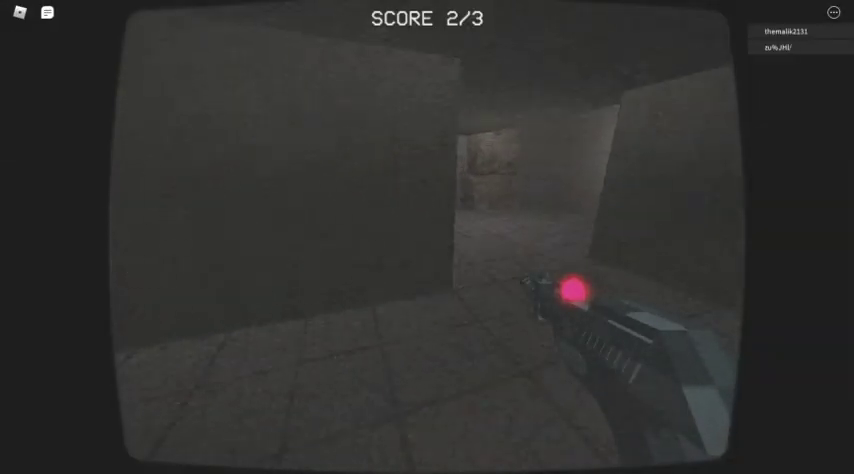
{"action": "key", "text": "w"}
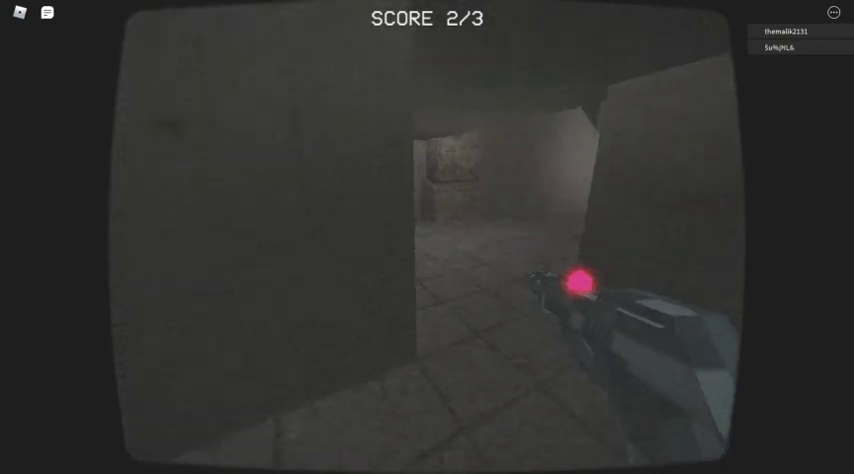
{"action": "key", "text": "w"}
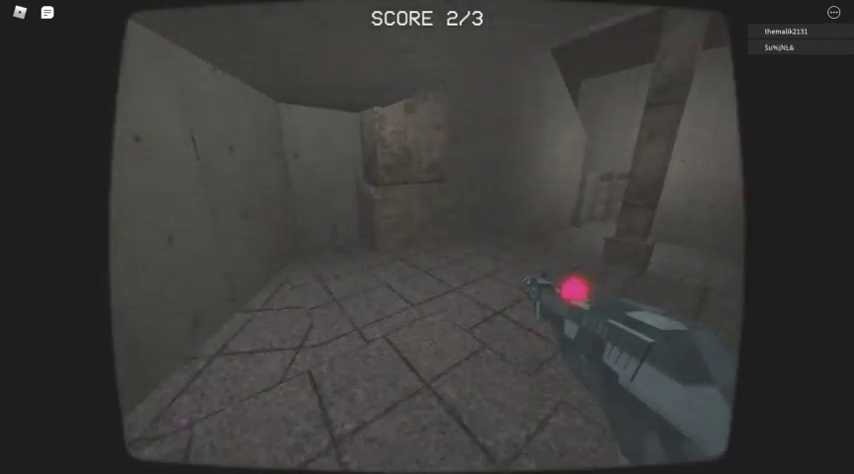
{"action": "key", "text": "w"}
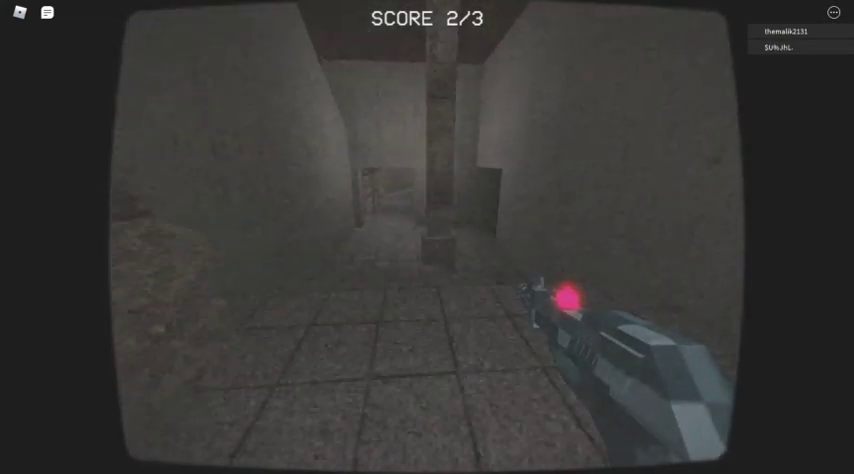
Step: Walk past the pillar and along the bending tiled corridor toward the far doorway
{"action": "key", "text": "w"}
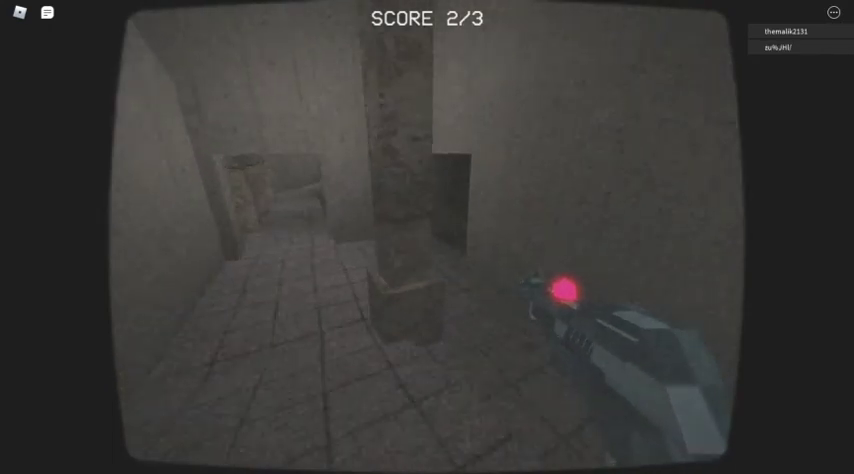
{"action": "key", "text": "w"}
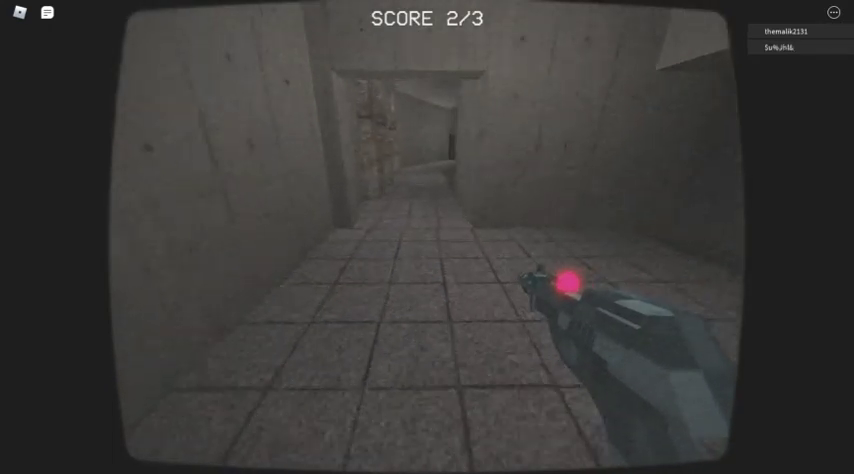
{"action": "key", "text": "w"}
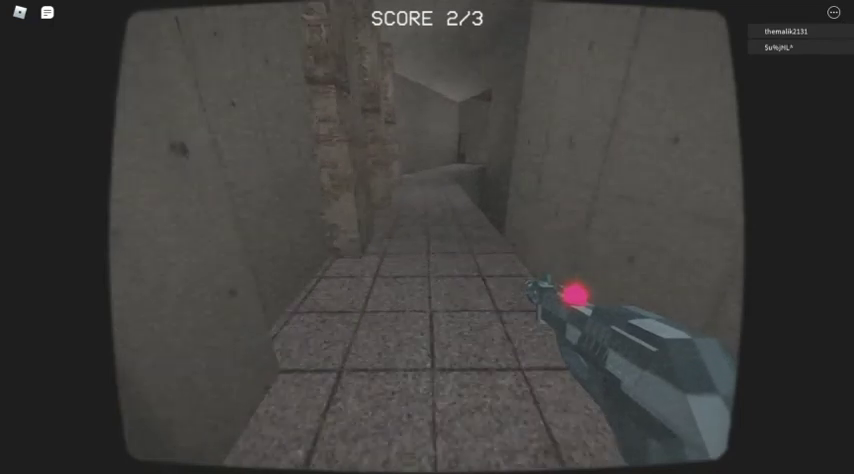
{"action": "key", "text": "w"}
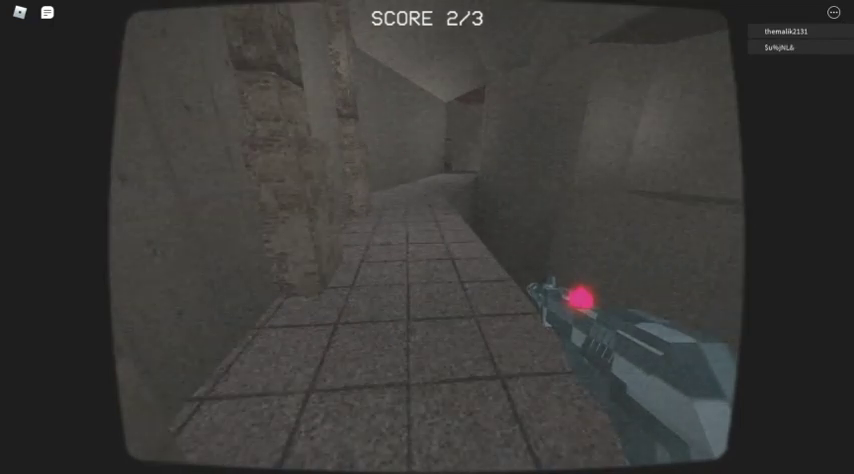
{"action": "key", "text": "w"}
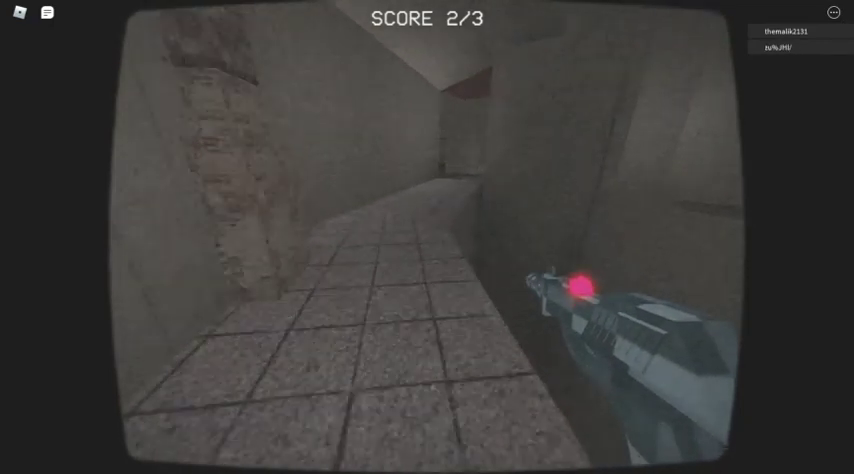
{"action": "key", "text": "w"}
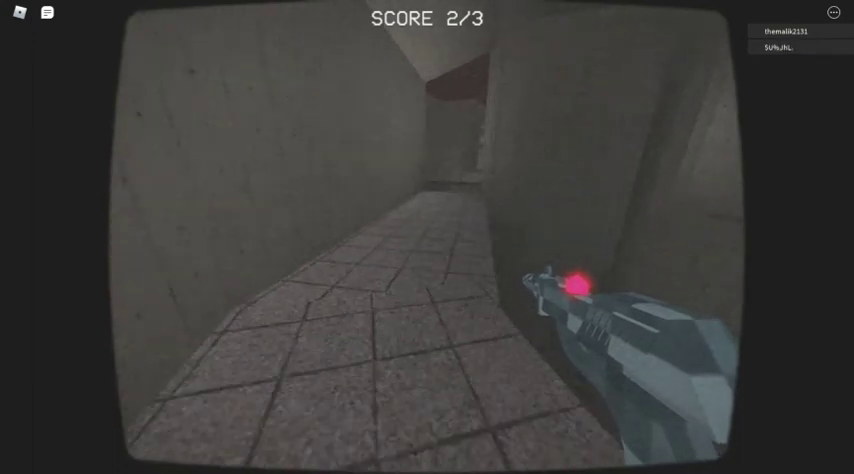
{"action": "key", "text": "w"}
Step: Cross the larger room to its doorway and turn onto the lit tiled passage
{"action": "key", "text": "w"}
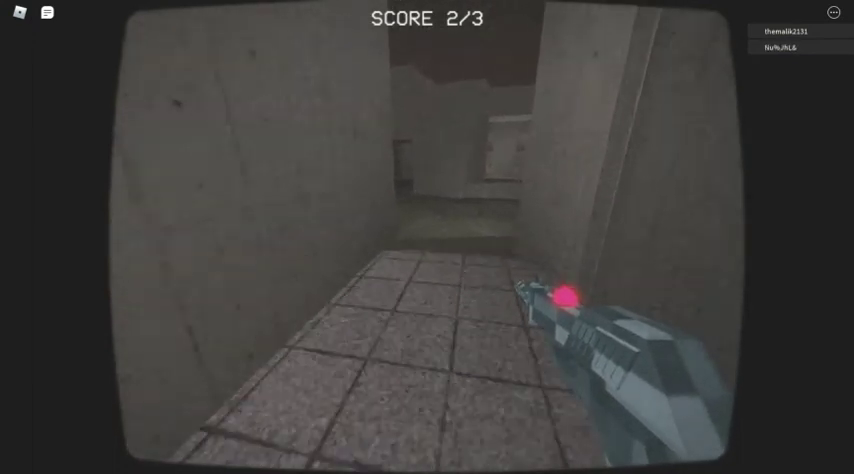
{"action": "key", "text": "w"}
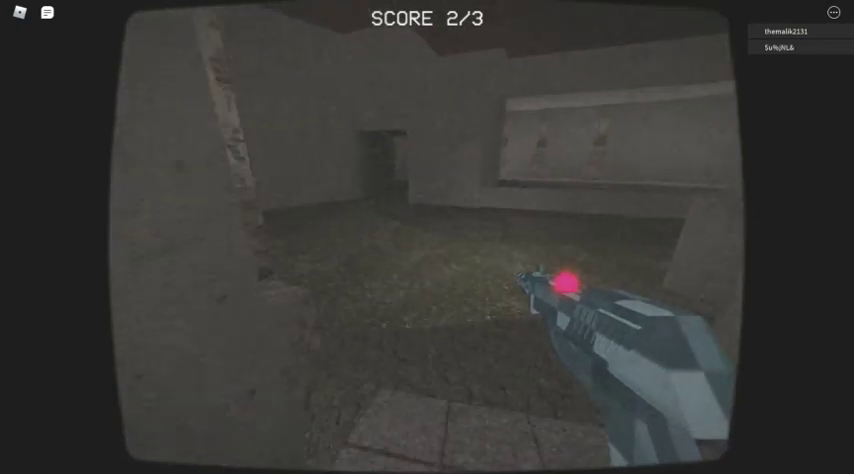
{"action": "key", "text": "w"}
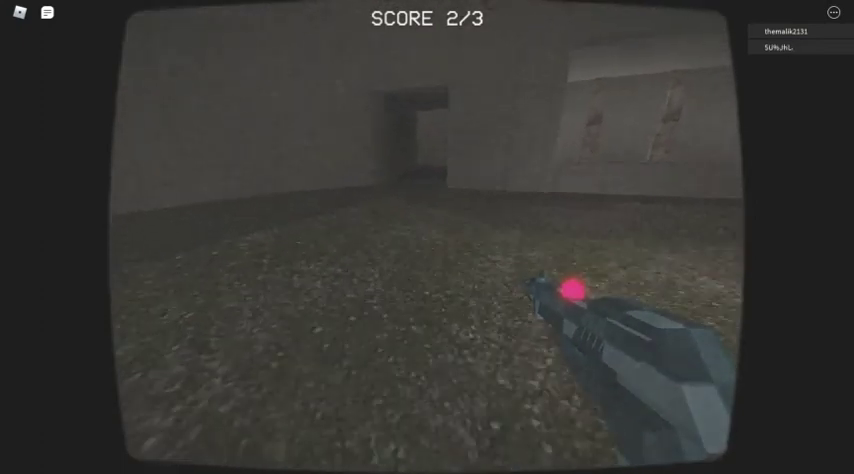
{"action": "key", "text": "w"}
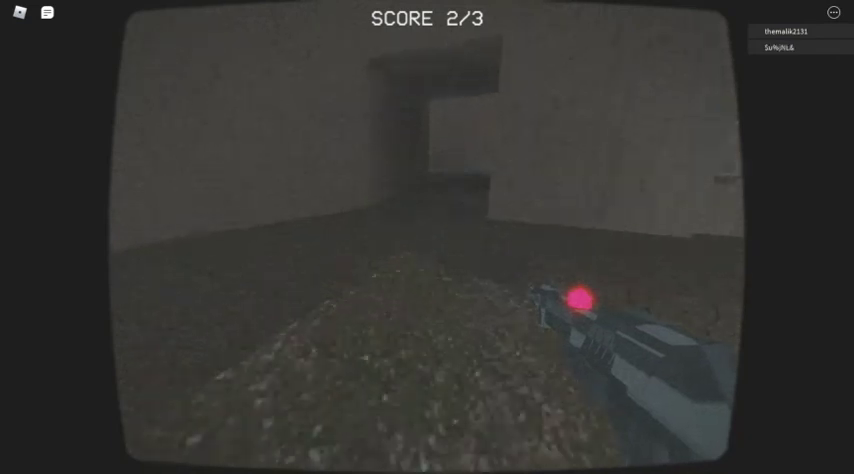
{"action": "key", "text": "w"}
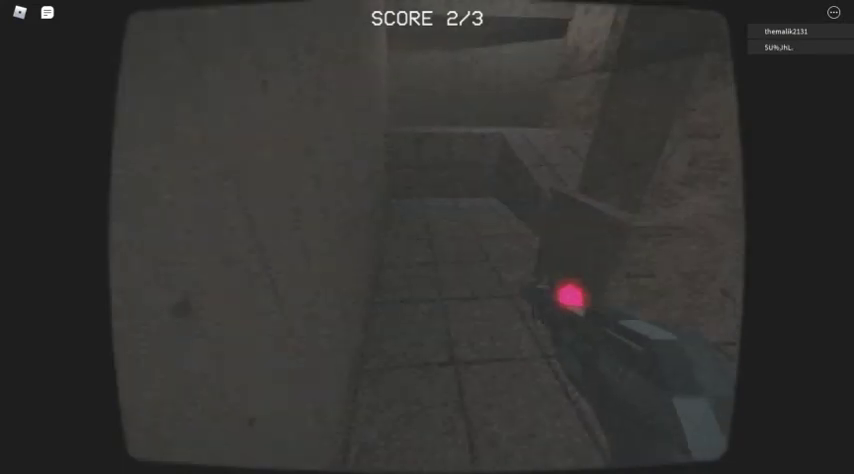
{"action": "key", "text": "w"}
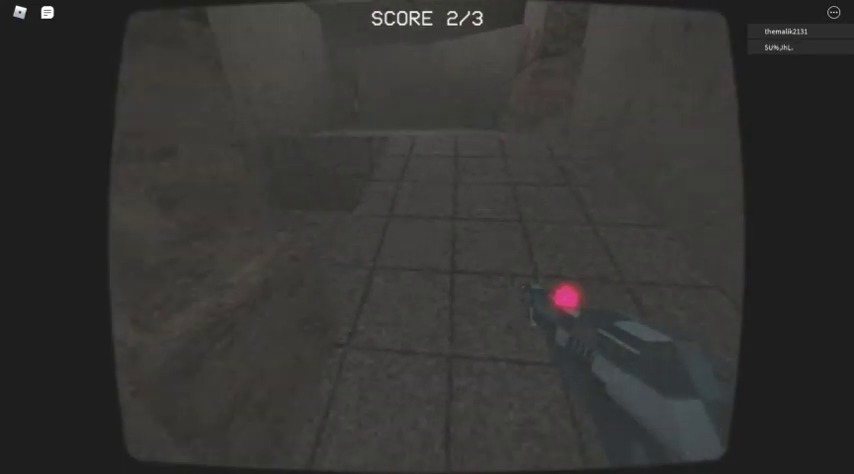
{"action": "key", "text": "w"}
{"action": "key", "text": "w"}
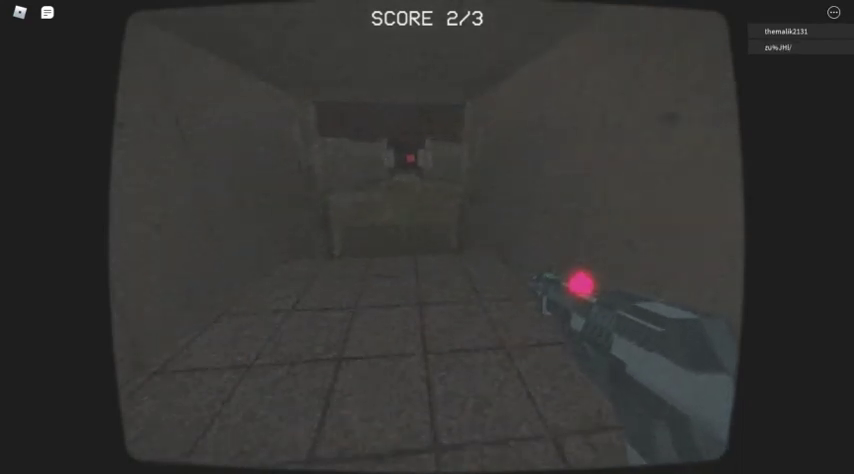
Step: Walk toward the red-lit doorway and pick up the flag in the railed corridor
{"action": "key", "text": "w"}
{"action": "key", "text": "w"}
{"action": "key", "text": "w"}
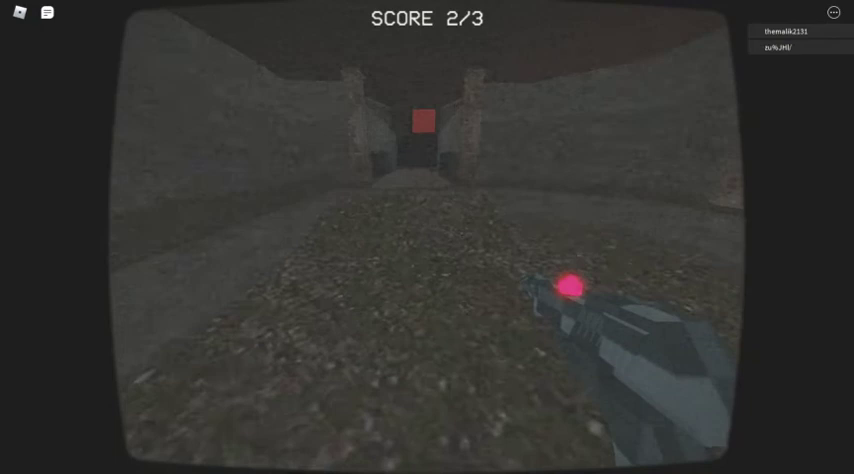
{"action": "key", "text": "w"}
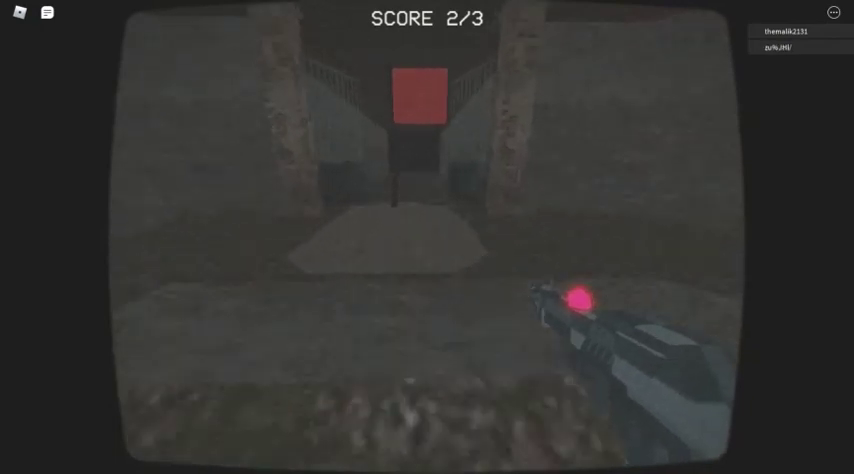
{"action": "key", "text": "w"}
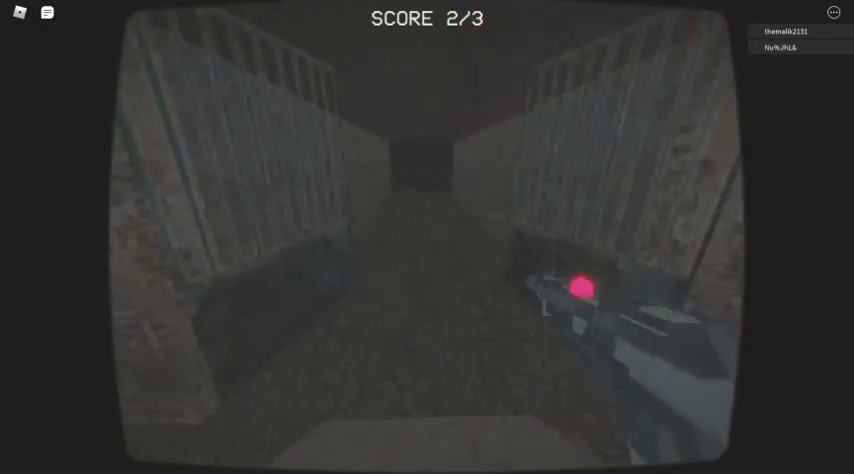
{"action": "key", "text": "w"}
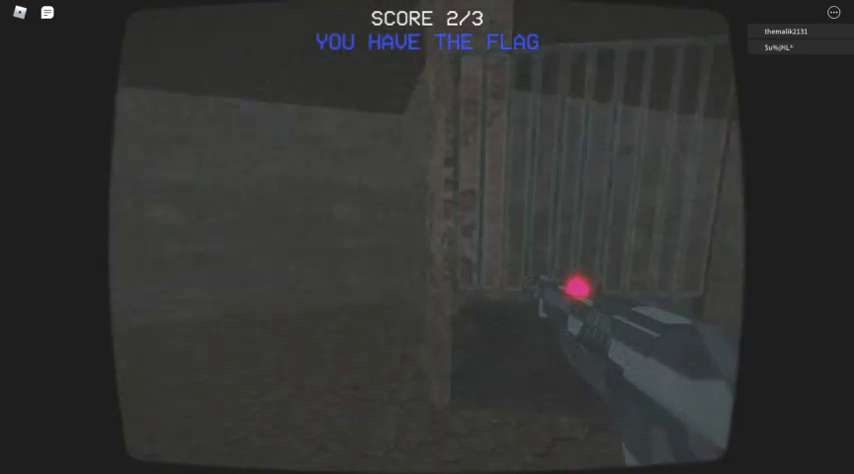
Step: Carry the flag across the rocky area to the gate building and through its corridors
{"action": "key", "text": "w"}
{"action": "key", "text": "w"}
{"action": "key", "text": "w"}
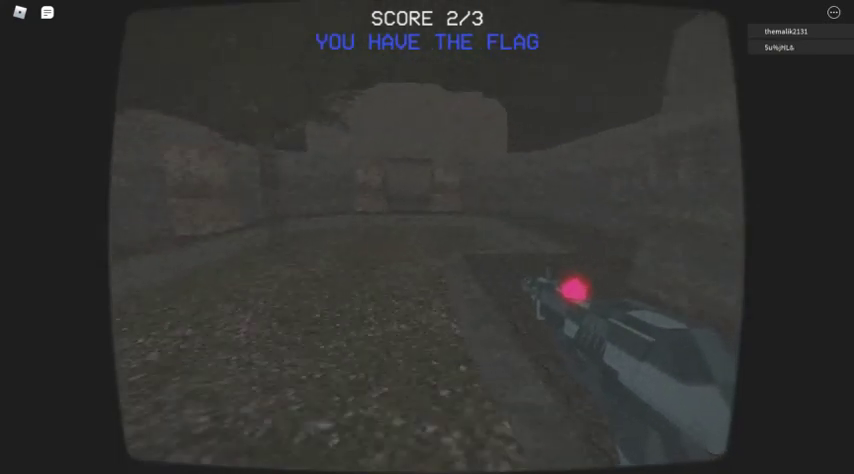
{"action": "key", "text": "w"}
{"action": "key", "text": "w"}
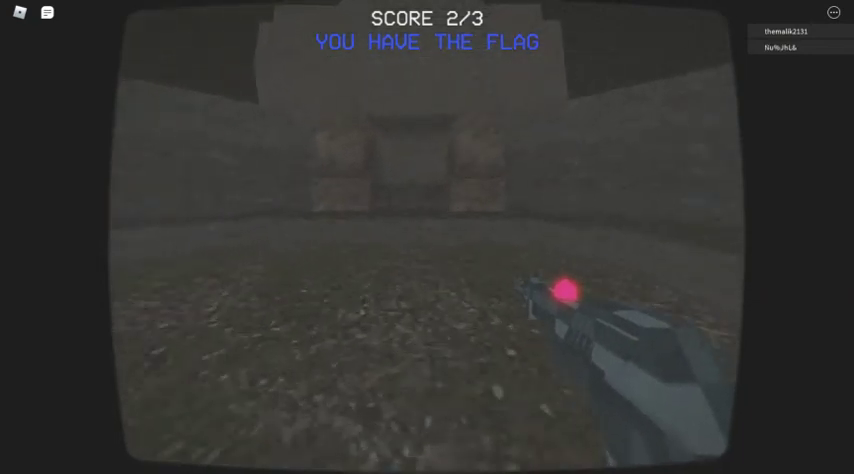
{"action": "key", "text": "w"}
{"action": "key", "text": "w"}
{"action": "key", "text": "w"}
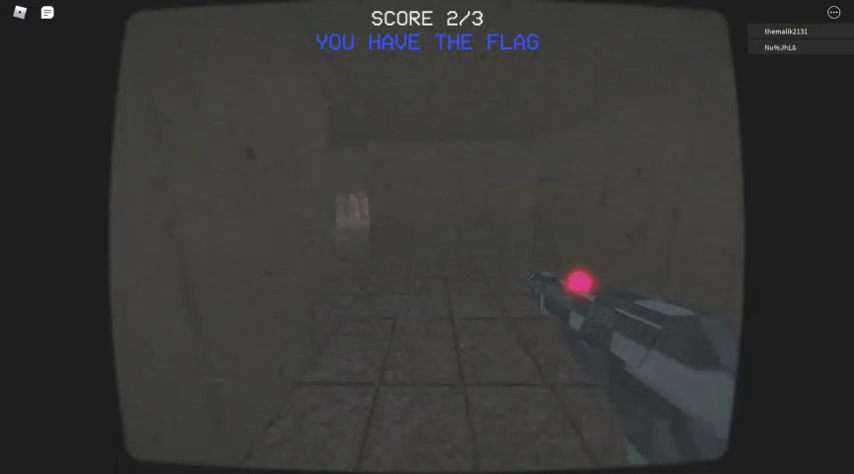
{"action": "key", "text": "w"}
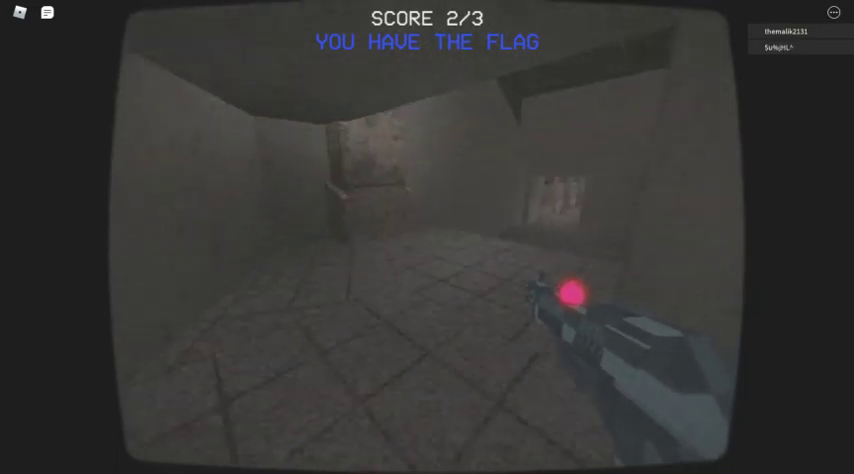
{"action": "key", "text": "w"}
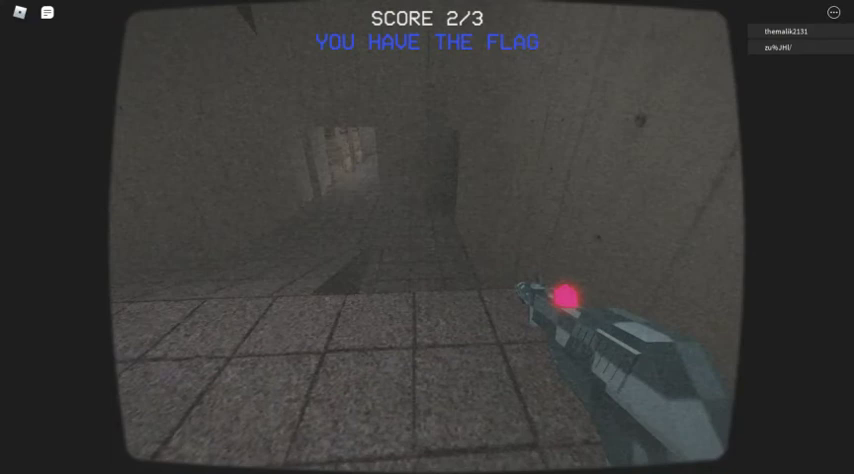
{"action": "key", "text": "w"}
{"action": "key", "text": "w"}
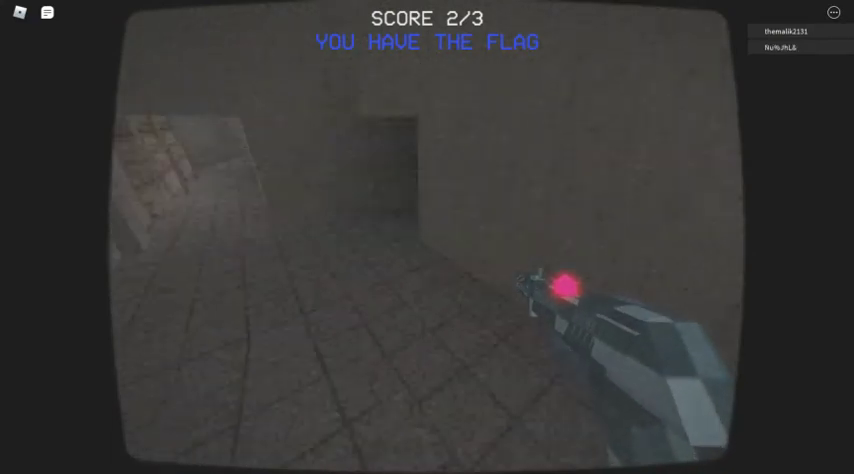
{"action": "key", "text": "w"}
Step: Move through the widening room into the next corridor with the flag
{"action": "key", "text": "w"}
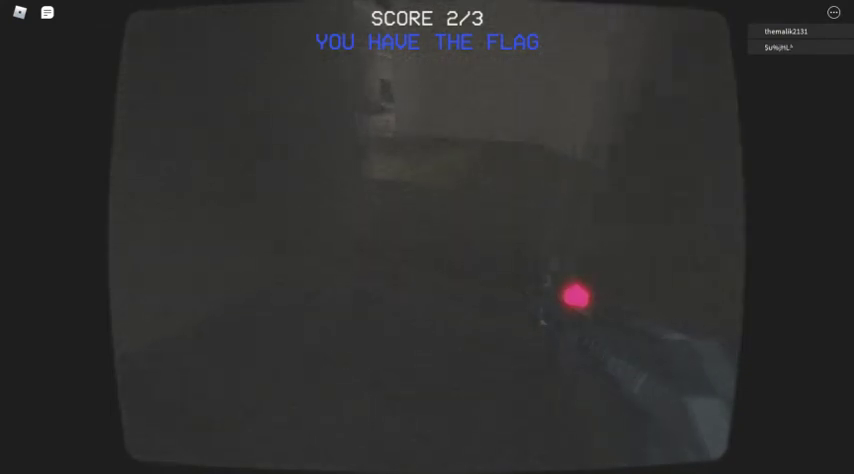
{"action": "key", "text": "w"}
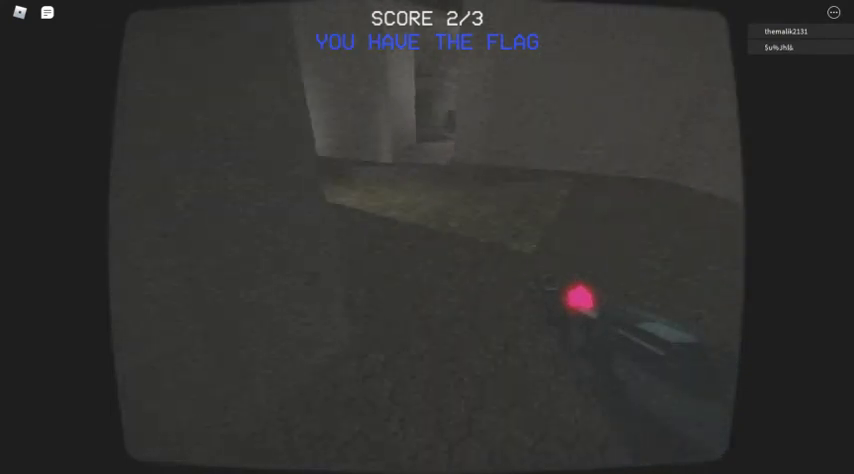
{"action": "key", "text": "w"}
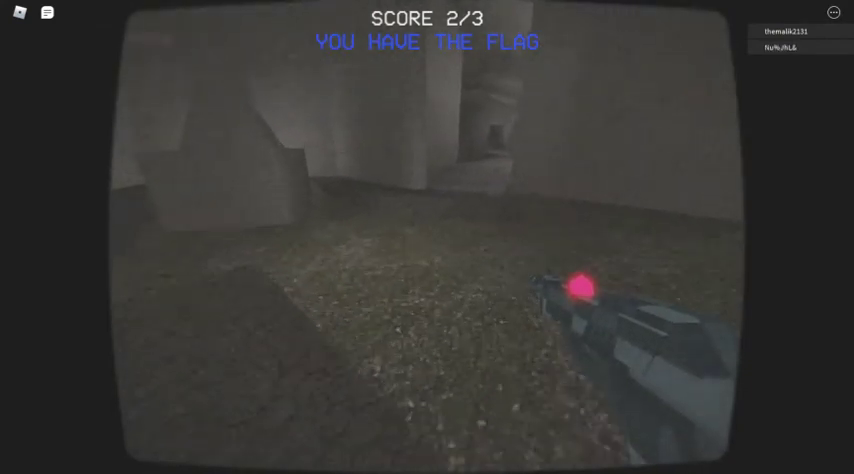
{"action": "key", "text": "w"}
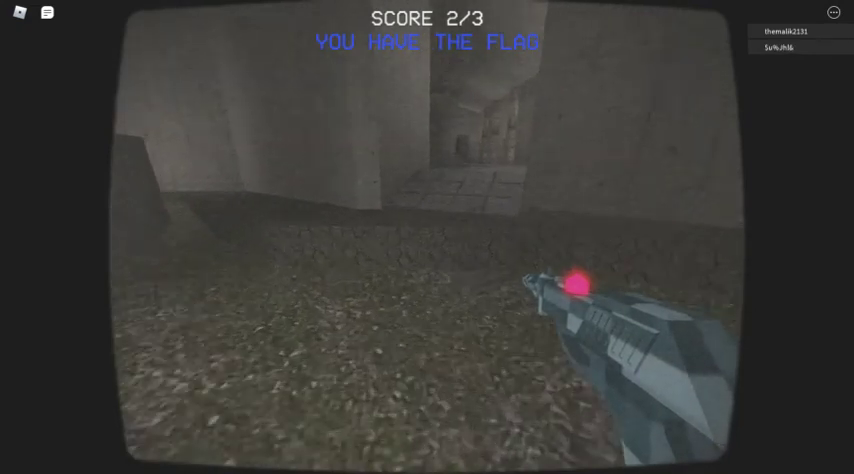
{"action": "key", "text": "w"}
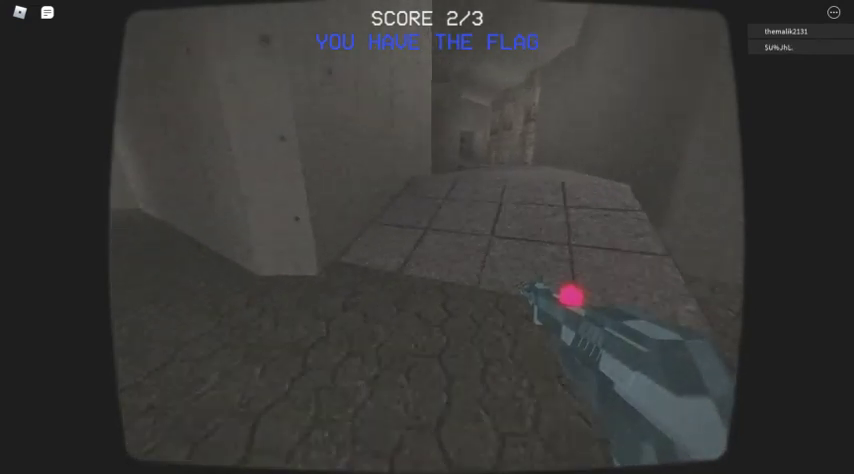
{"action": "key", "text": "w"}
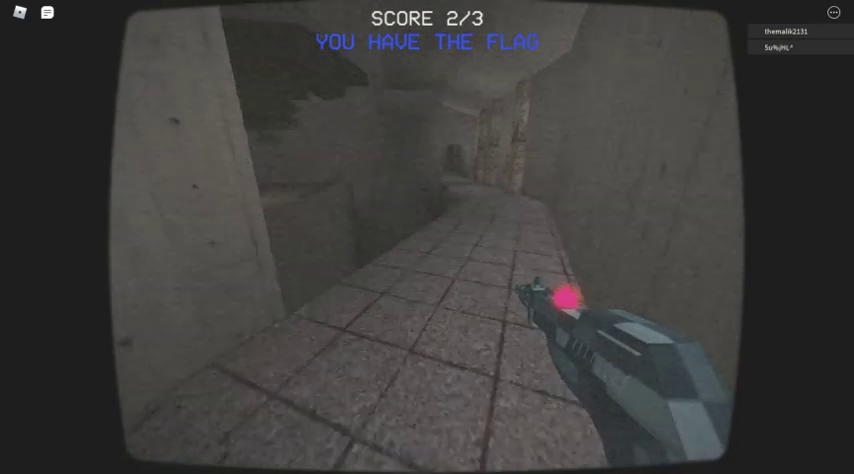
{"action": "key", "text": "w"}
{"action": "key", "text": "w"}
Step: Keep carrying the flag down the corridor toward the dark figure
{"action": "key", "text": "w"}
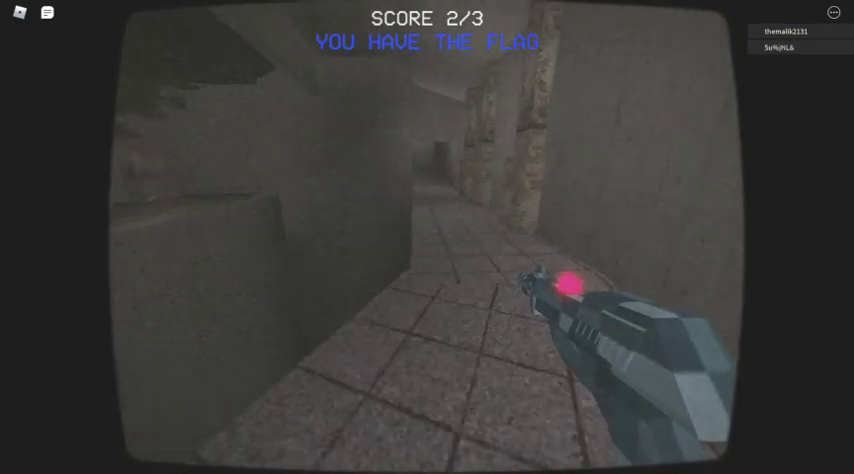
{"action": "key", "text": "w"}
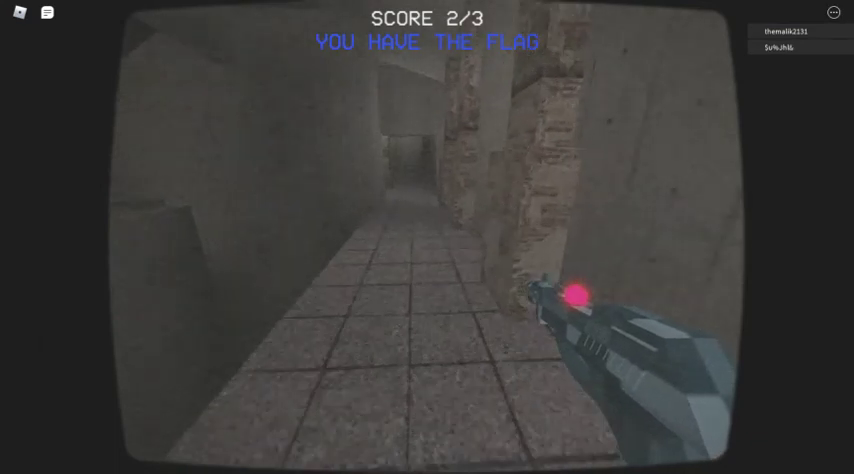
{"action": "key", "text": "w"}
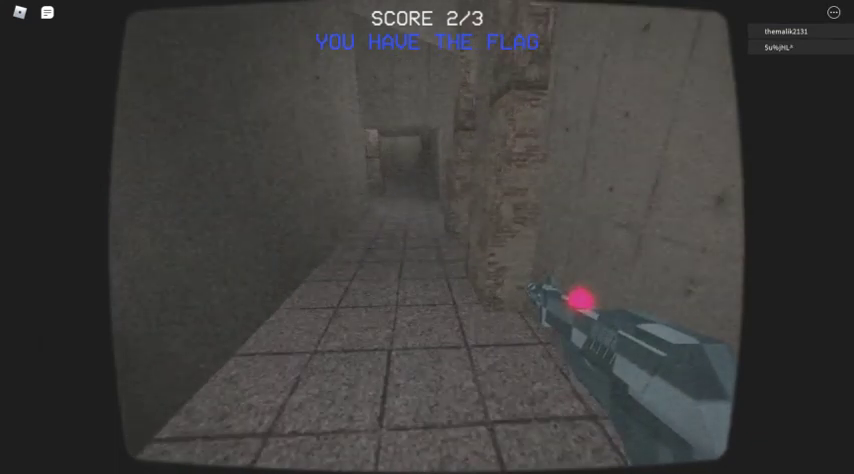
{"action": "key", "text": "w"}
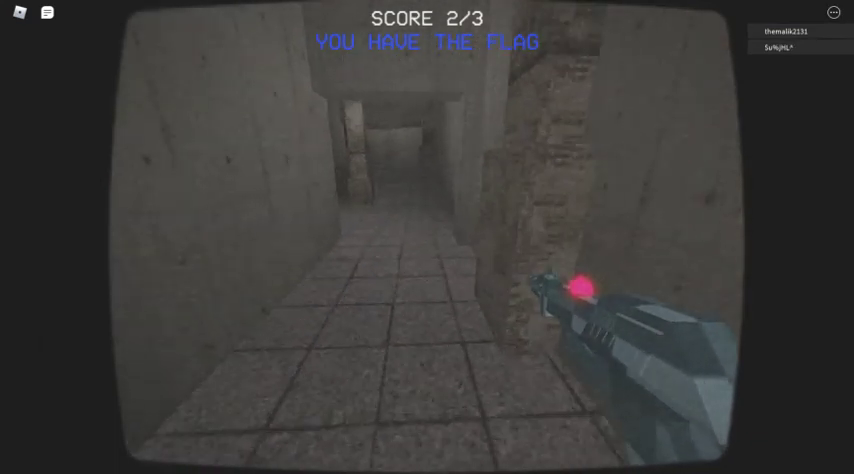
{"action": "key", "text": "w"}
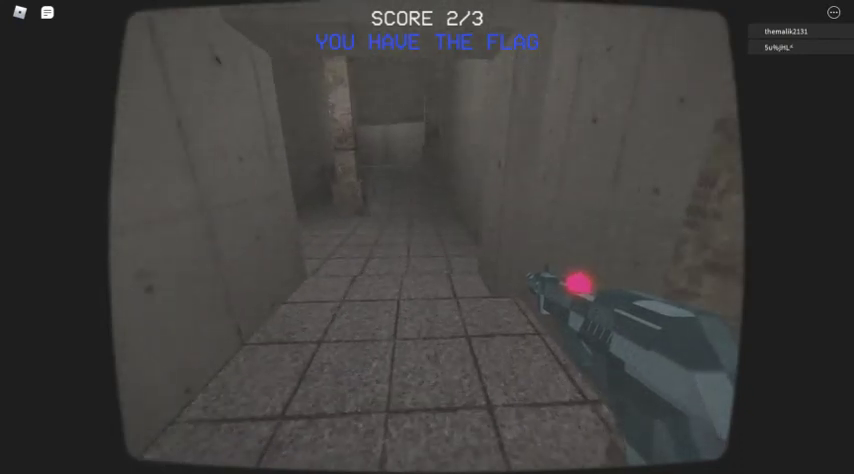
{"action": "key", "text": "w"}
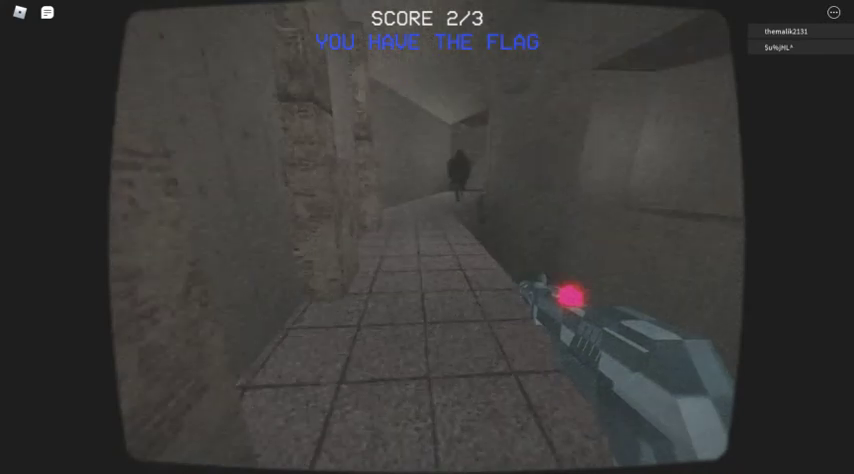
{"action": "key", "text": "w"}
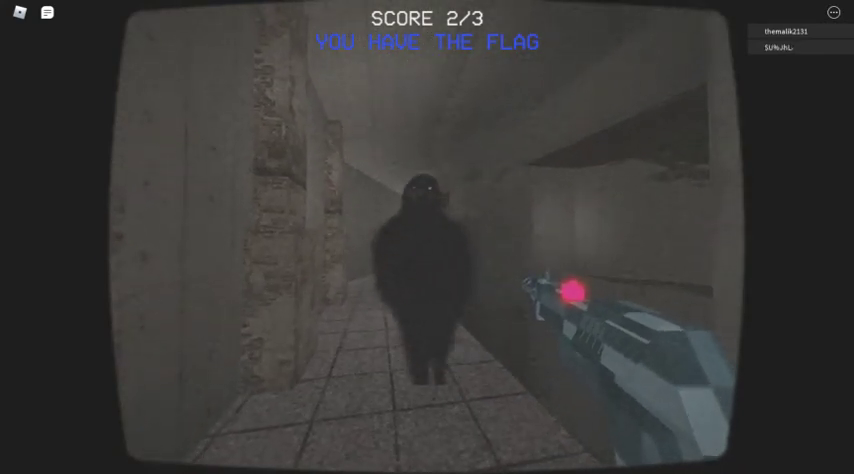
{"action": "key", "text": "w"}
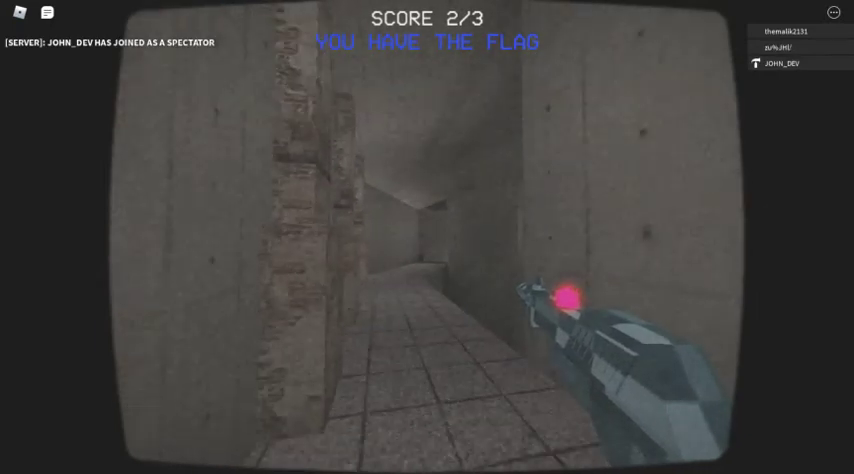
Step: Walk into the next room, then briefly pause and resume the game
{"action": "key", "text": "w"}
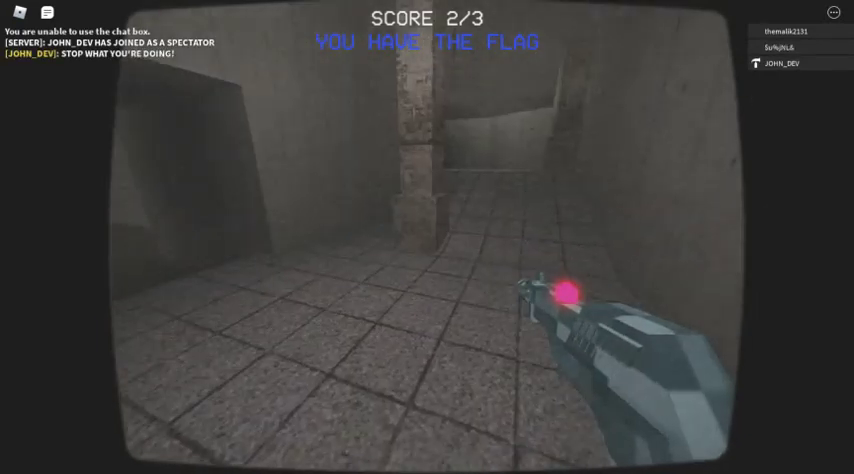
{"action": "key", "text": "Escape"}
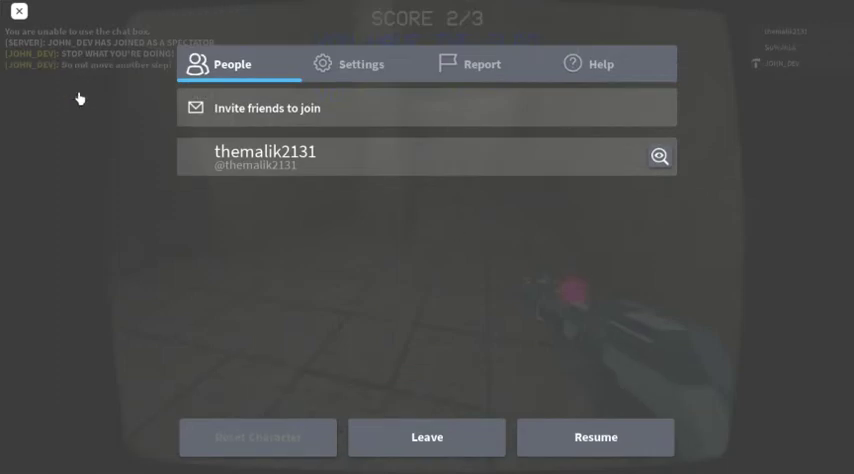
{"action": "key", "text": "Escape"}
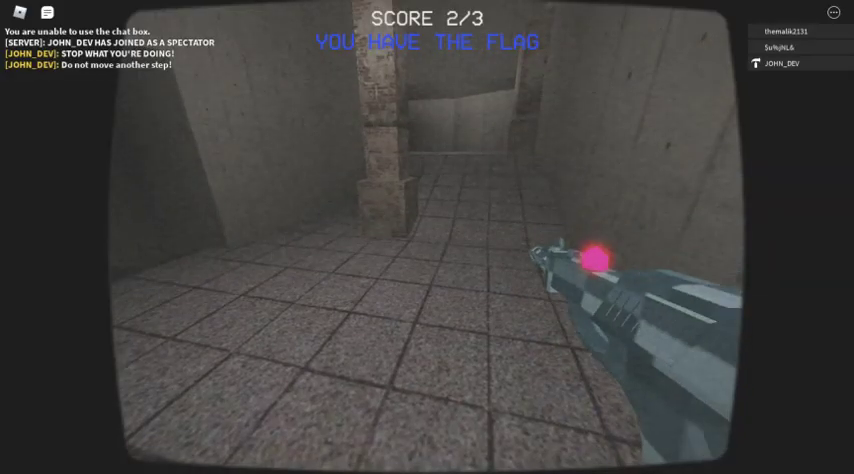
Step: Carry the flag past the pillar and down the long corridor into the open area
{"action": "key", "text": "w"}
{"action": "key", "text": "w"}
{"action": "key", "text": "w"}
{"action": "key", "text": "w"}
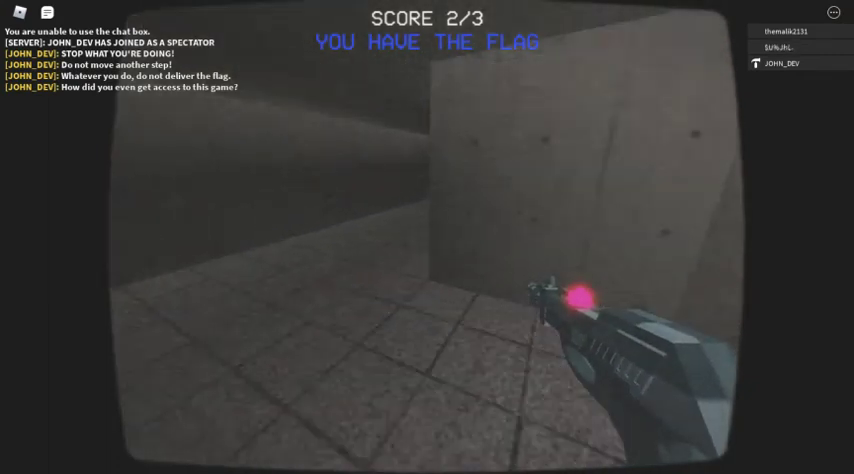
{"action": "key", "text": "w"}
{"action": "key", "text": "w"}
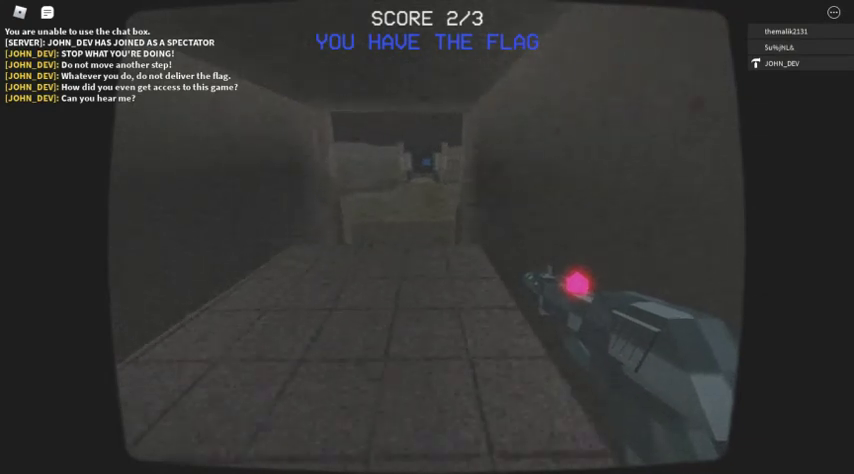
{"action": "key", "text": "w"}
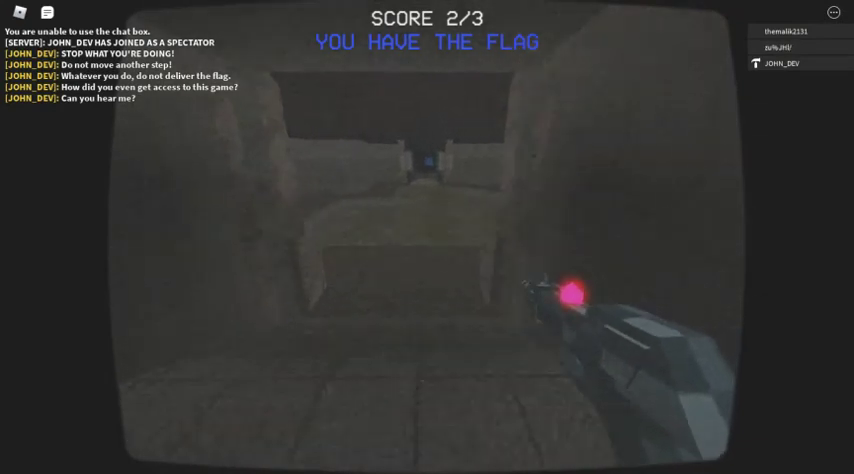
{"action": "key", "text": "w"}
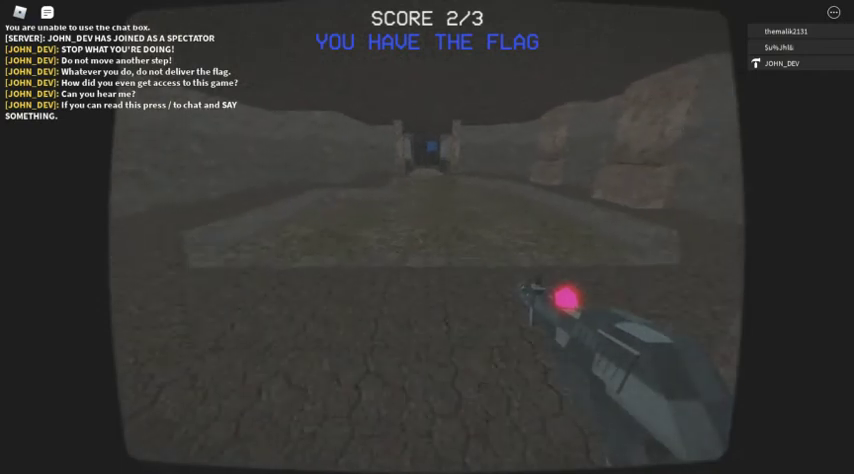
Step: Pause and resume the game, then carry the flag through the stone corridor toward the far doorway
{"action": "key", "text": "w"}
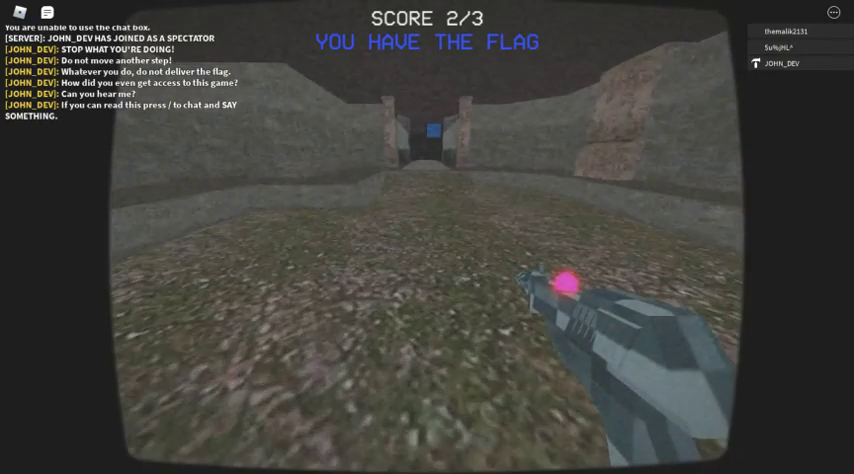
{"action": "key", "text": "Escape"}
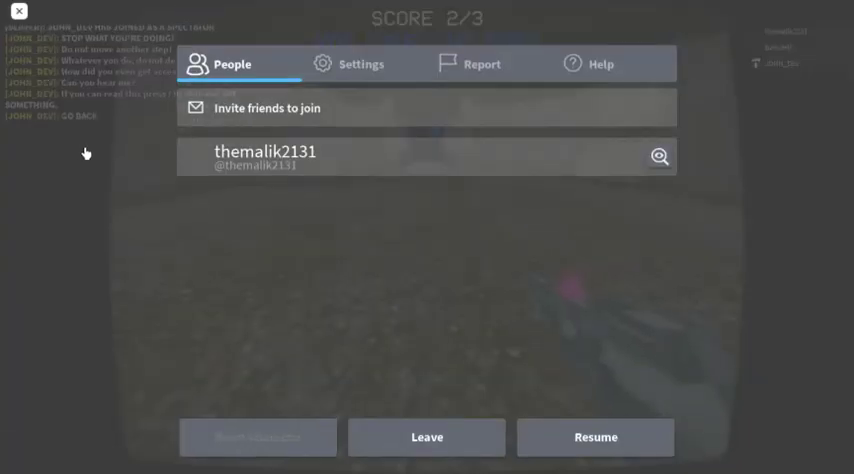
{"action": "key", "text": "Escape"}
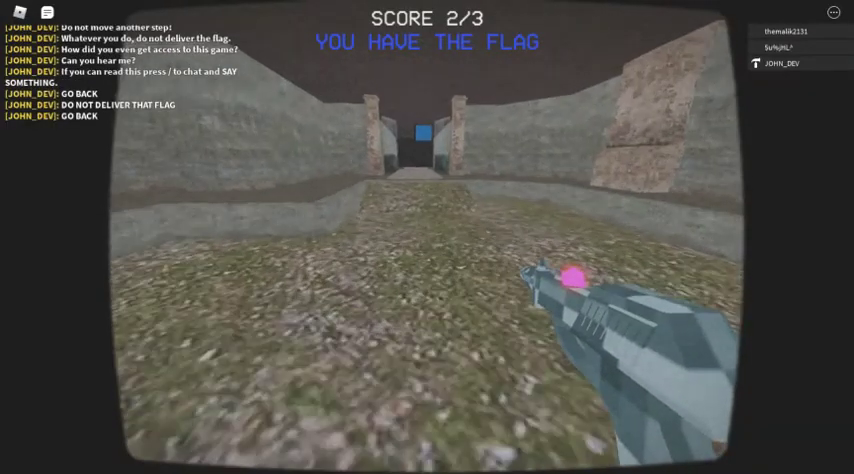
{"action": "key", "text": "w"}
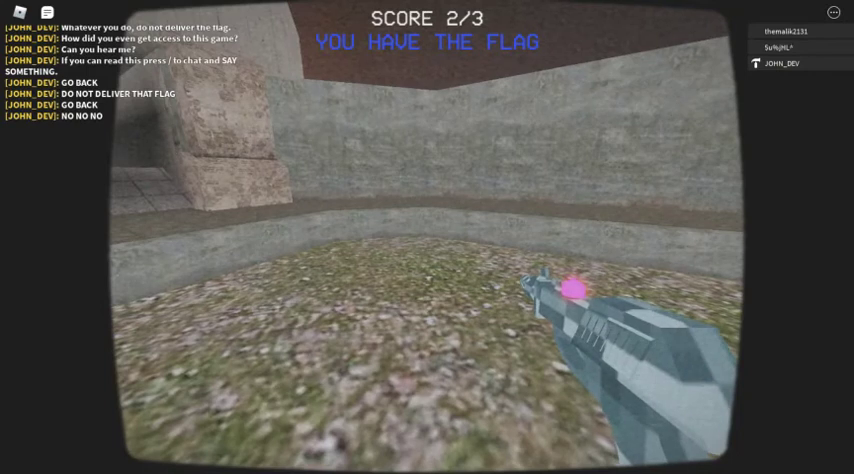
{"action": "key", "text": "w"}
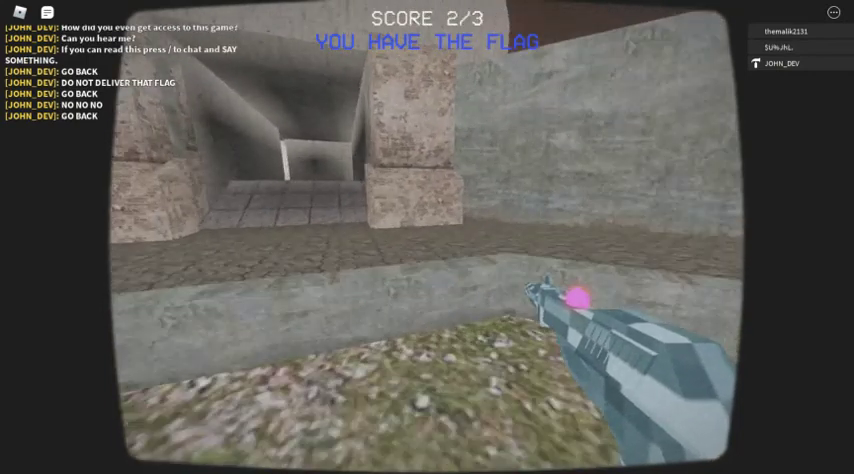
{"action": "key", "text": "w"}
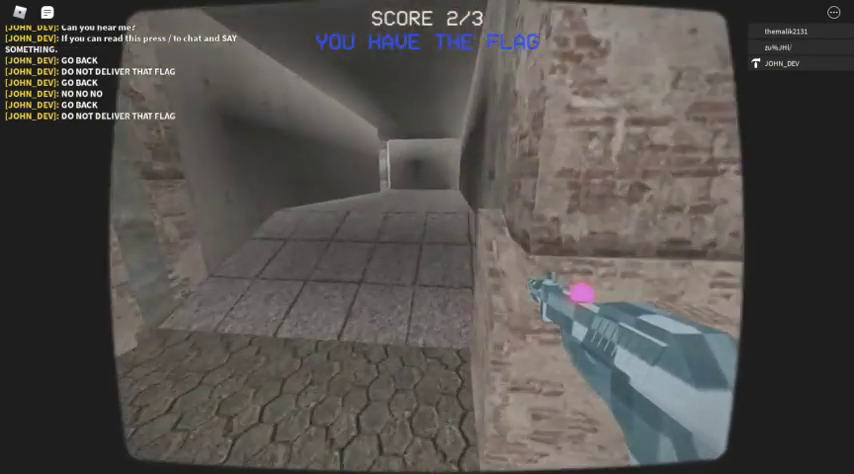
Step: Cross the open courtyard to the blue flag doorway and continue down the base corridor
{"action": "key", "text": "w"}
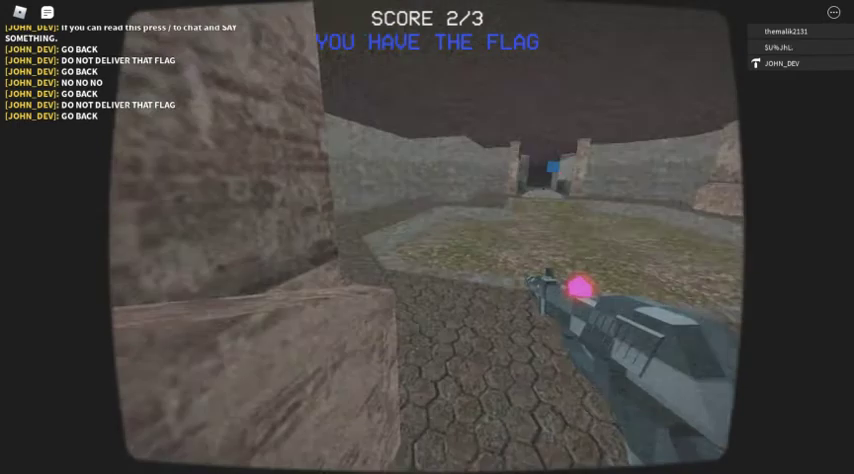
{"action": "key", "text": "a"}
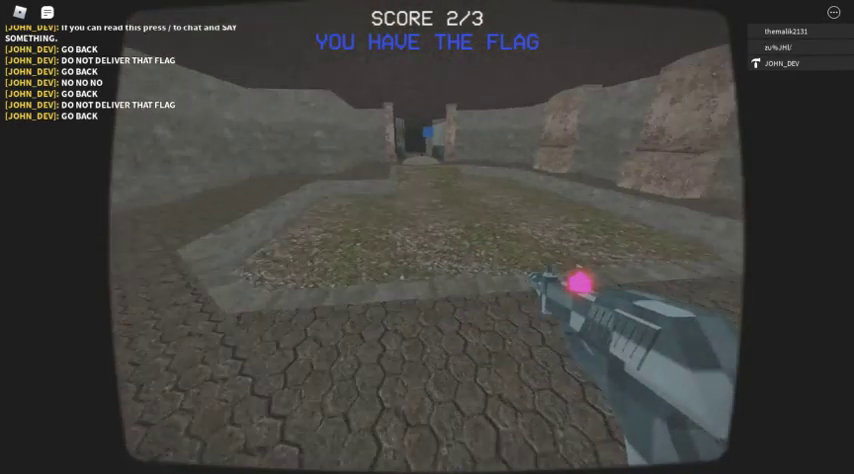
{"action": "key", "text": "w"}
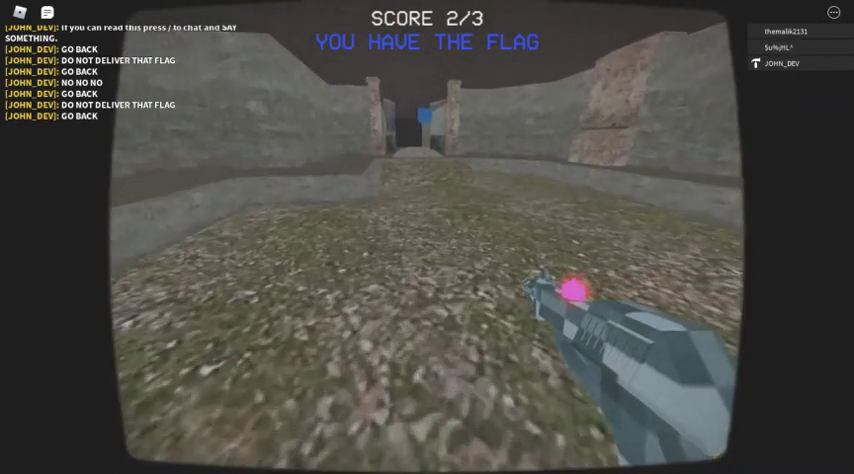
{"action": "key", "text": "w"}
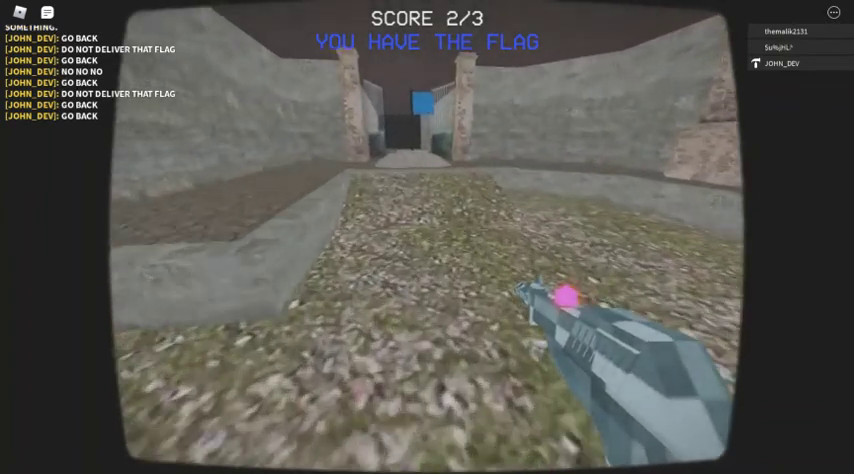
{"action": "key", "text": "w"}
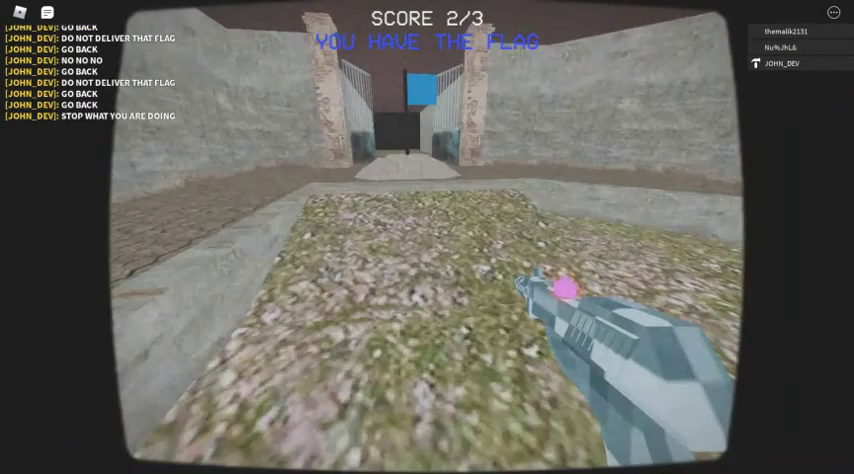
{"action": "key", "text": "w"}
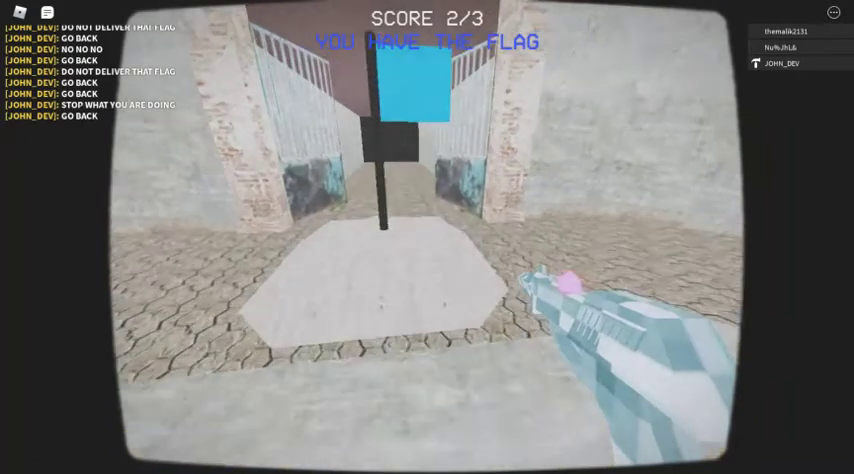
{"action": "key", "text": "w"}
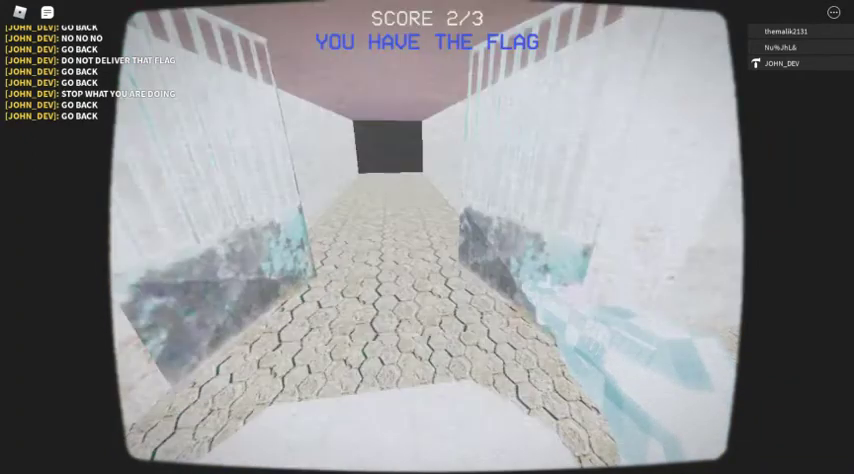
{"action": "key", "text": "w"}
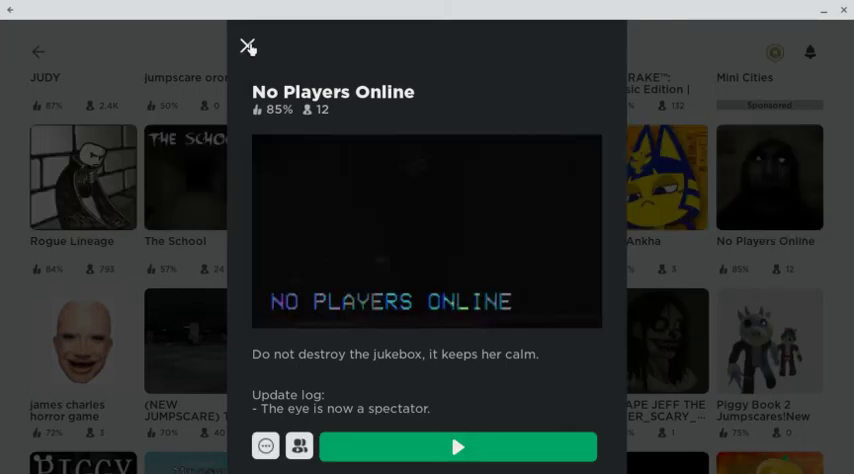
Step: Dismiss the No Players Online details and close the unresponsive Roblox app
{"action": "left_click", "coordinate": [247, 46]}
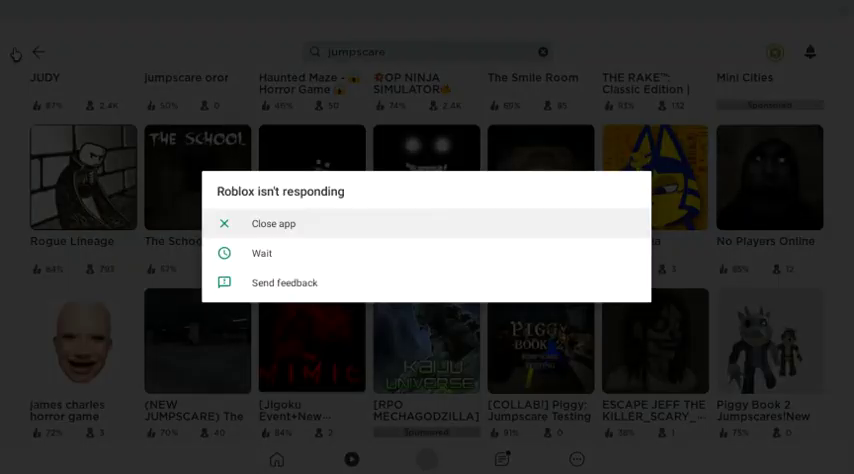
{"action": "left_click", "coordinate": [291, 231]}
Step: Open the Chrome OS Quick Settings panel from the shelf status area
{"action": "key", "text": "super"}
{"action": "left_click", "coordinate": [775, 459]}
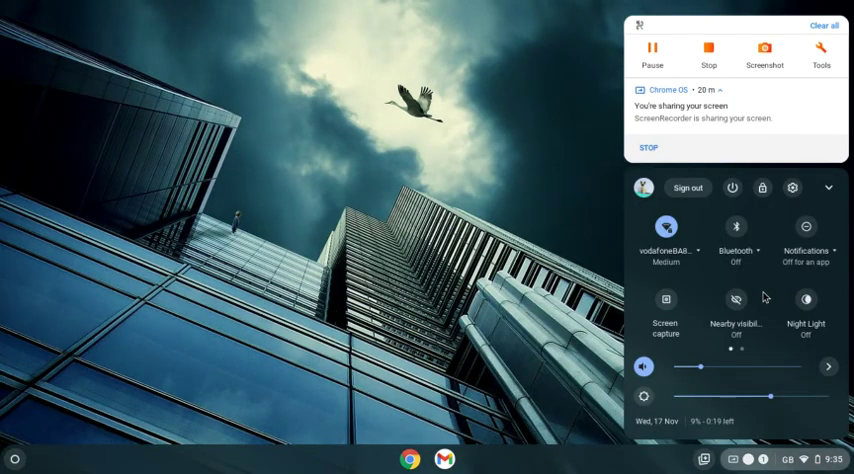